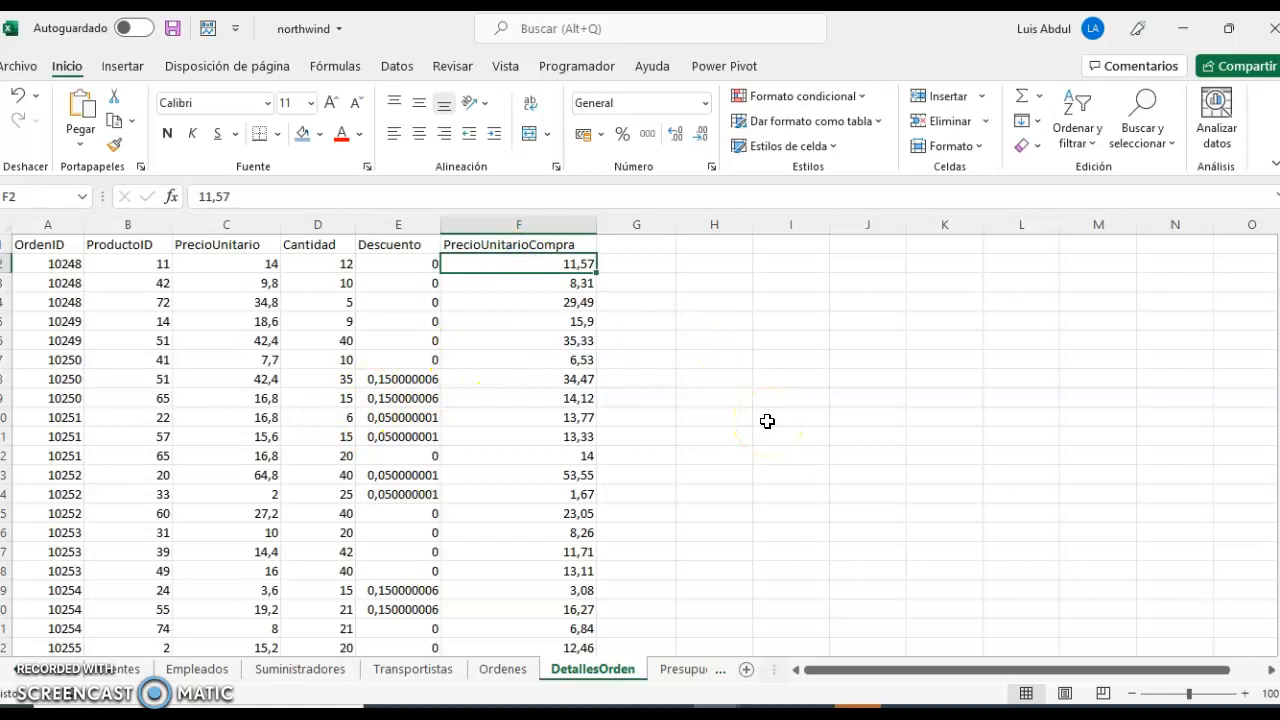
Select all PrecioUnitarioCompra records from F2 down and check exercises 3 to 7 of the guide in Acrobat Reader before returning to the northwind workbook.
key(ctrl+shift+Down)
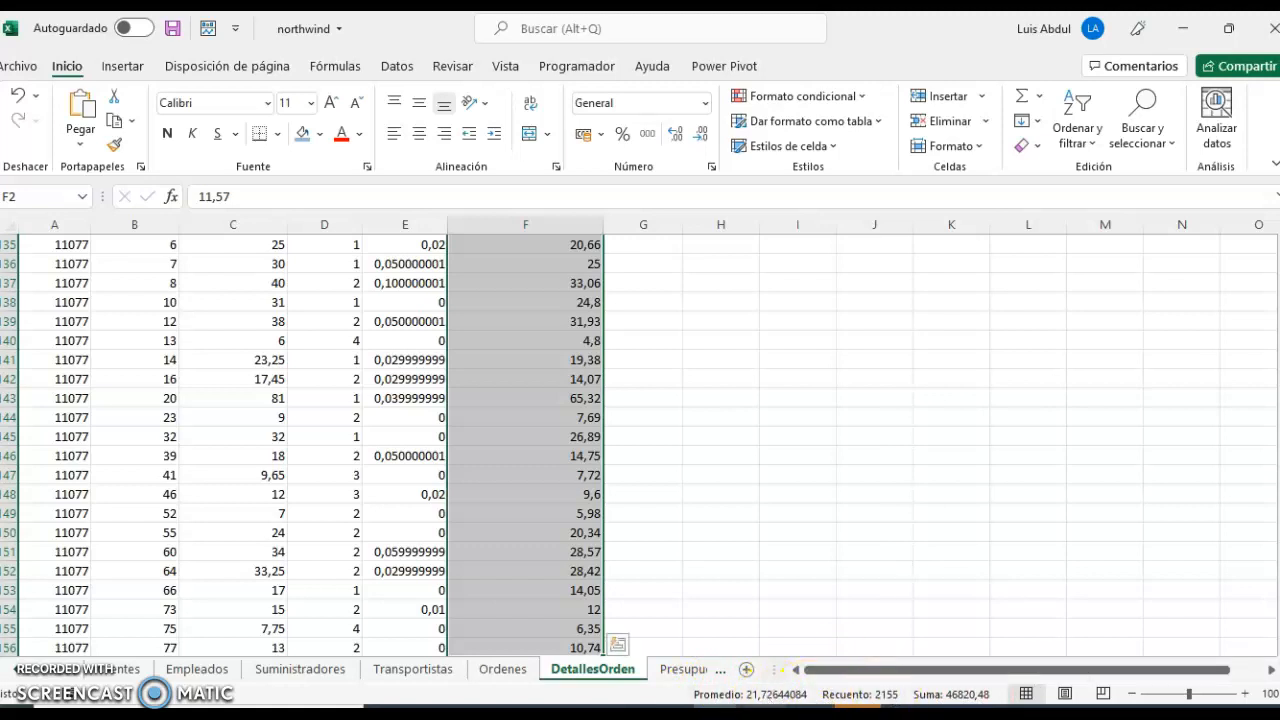
key(alt+Tab)
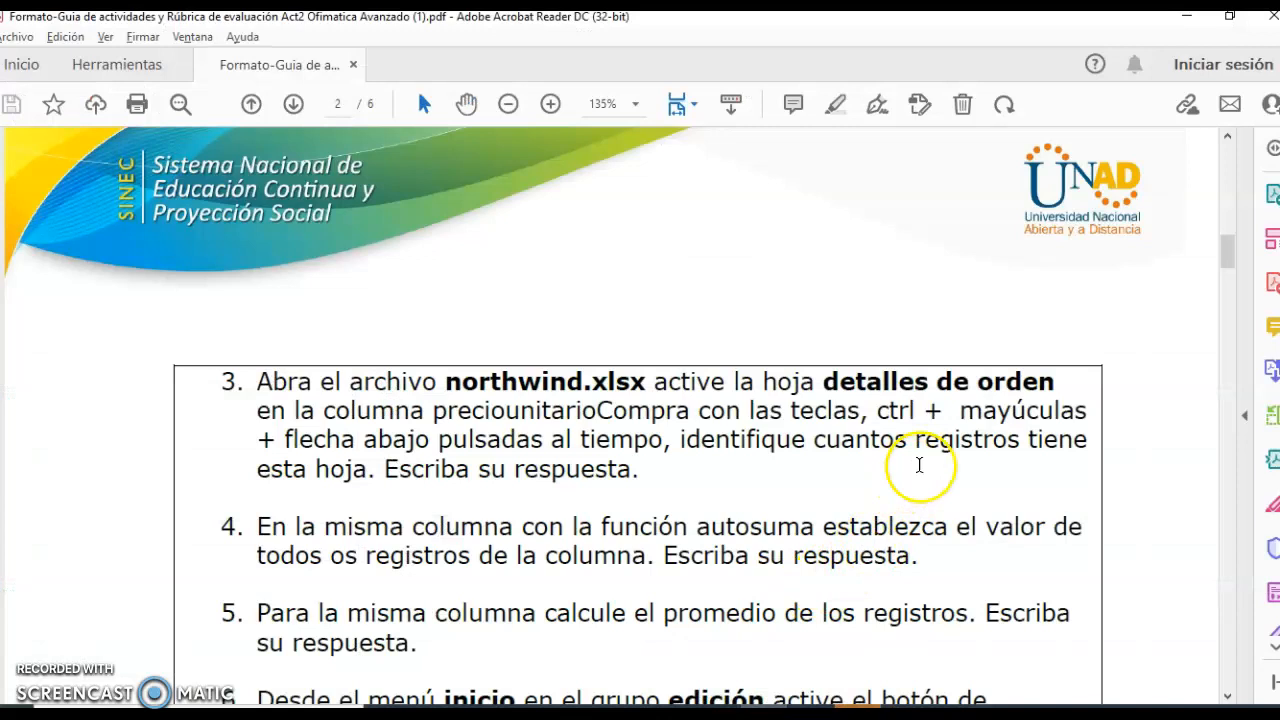
scroll(909, 464, down, 3)
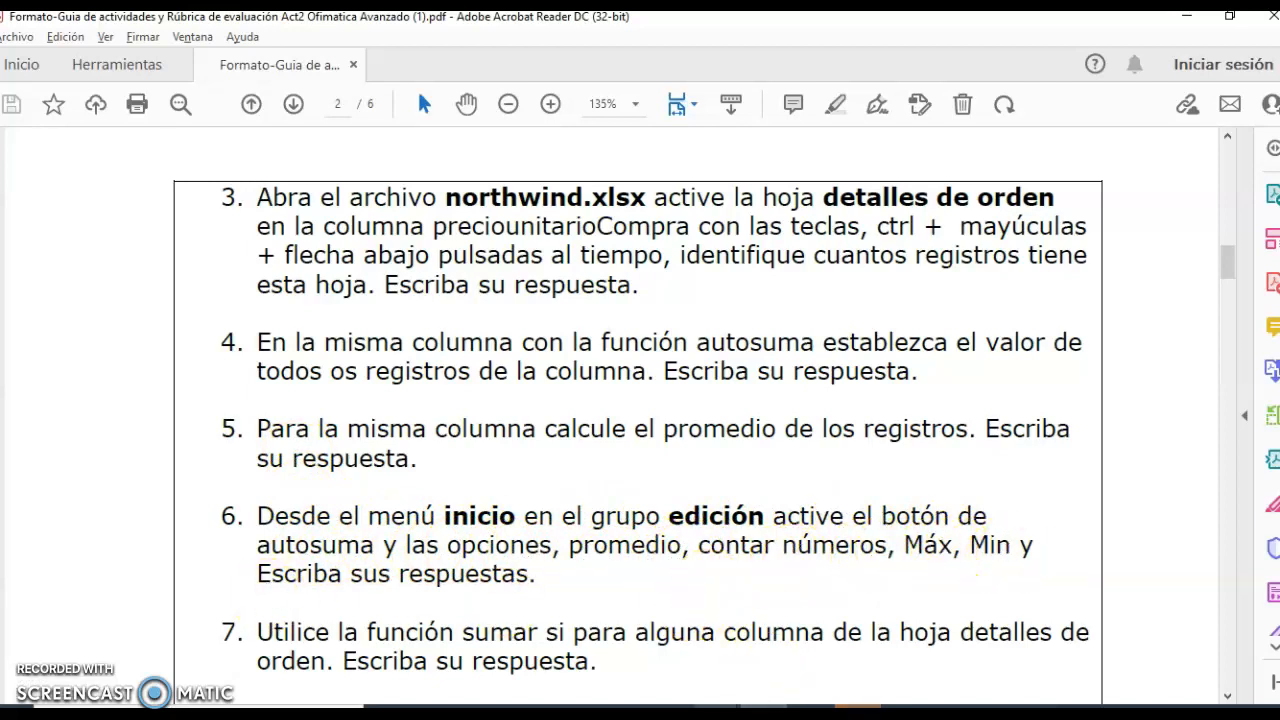
click(772, 708)
click(1040, 670)
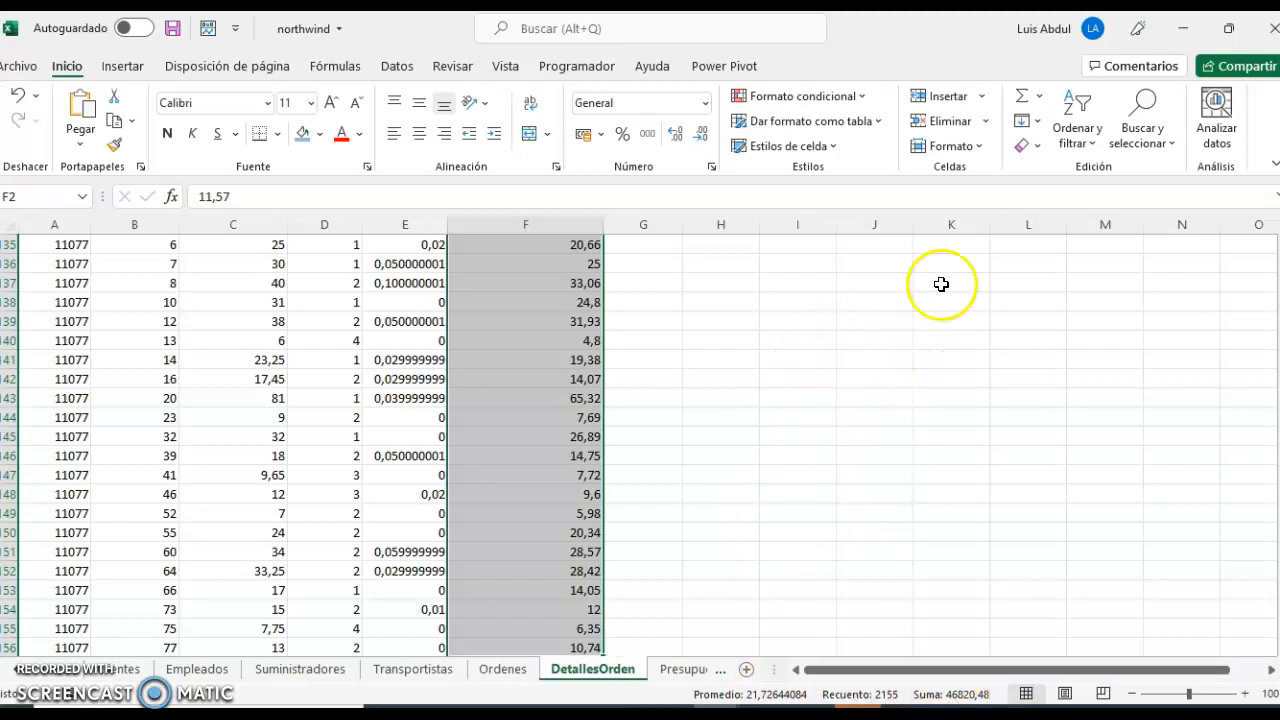
Look through the AutoSum options and the Estadísticas functions offered for insertion, without inserting any.
click(1040, 97)
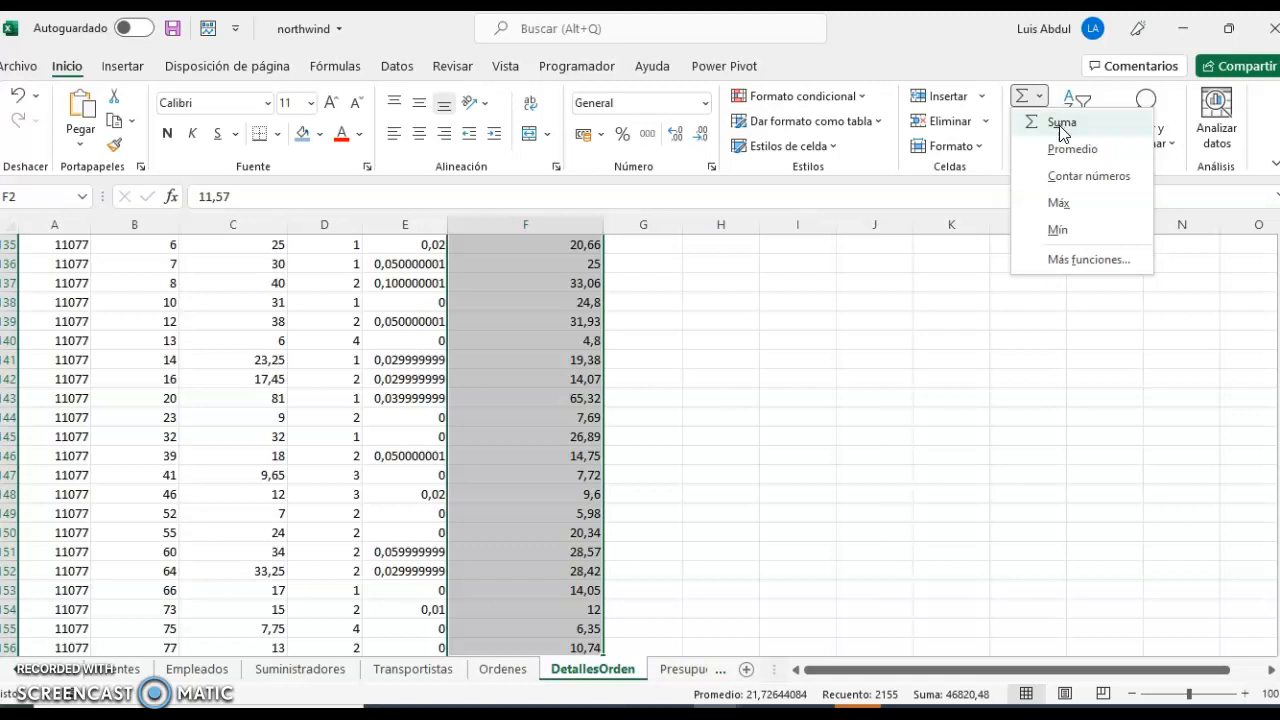
click(1058, 153)
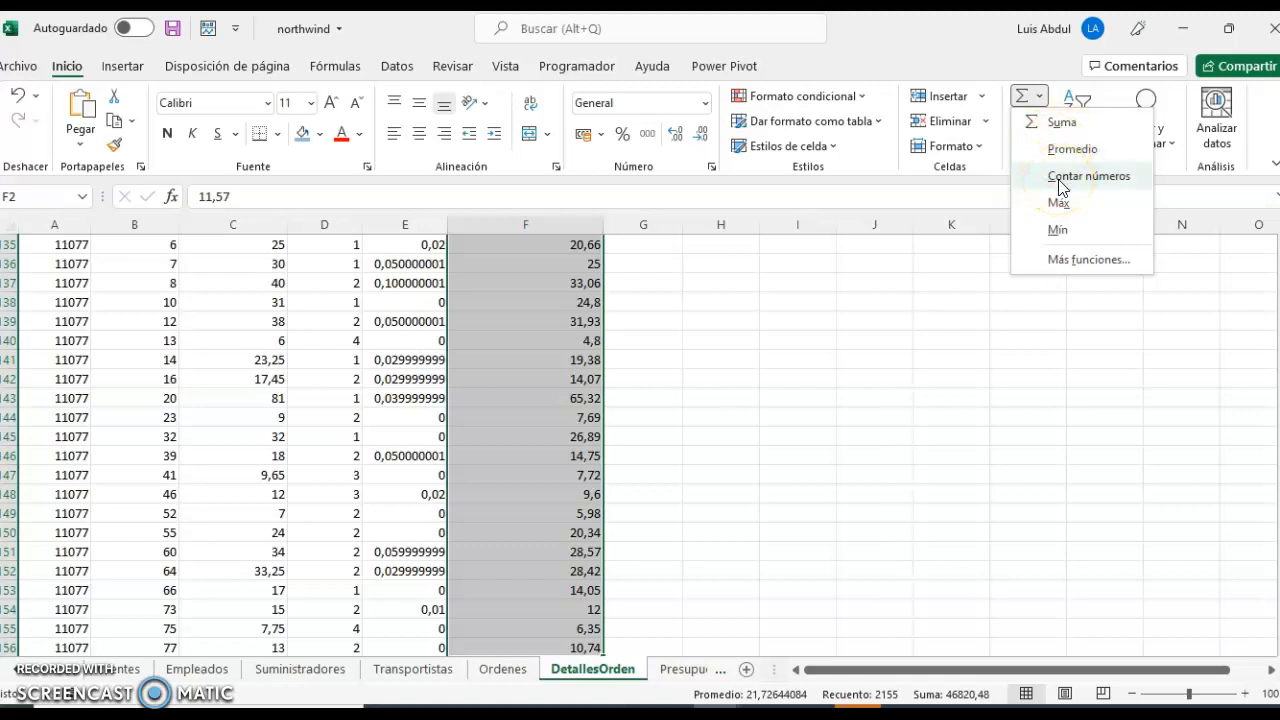
click(1064, 208)
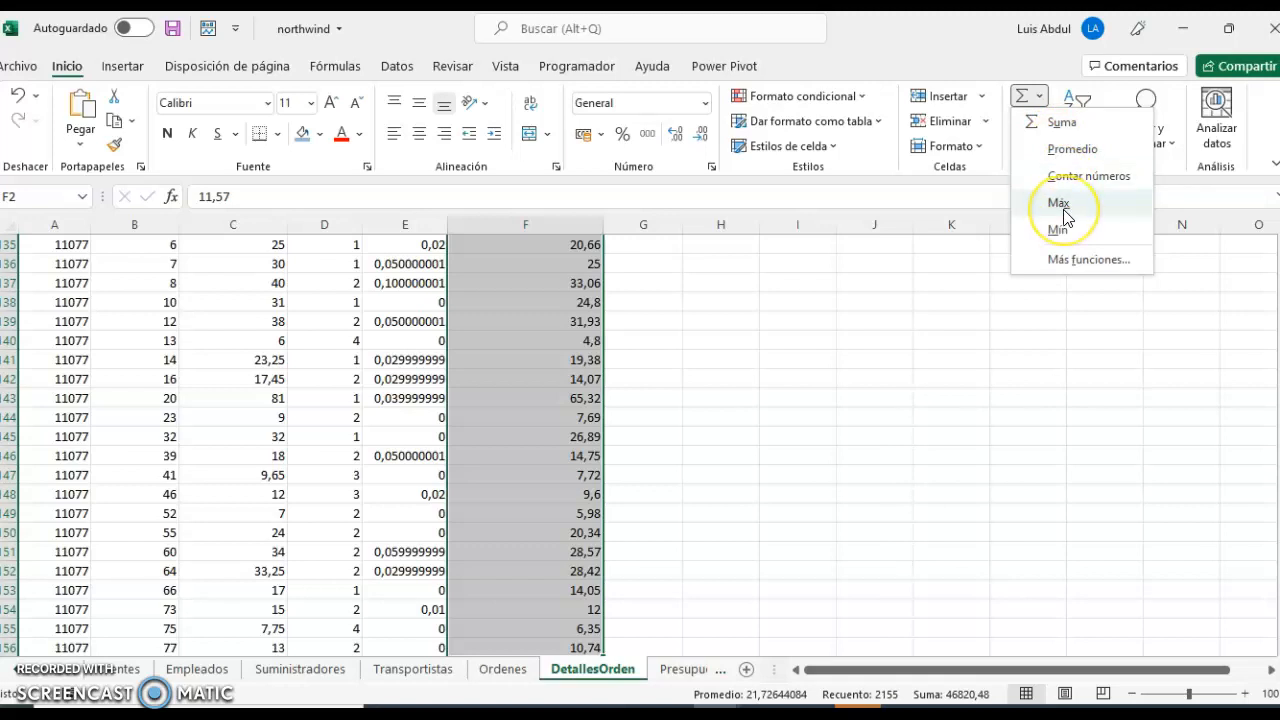
click(1066, 236)
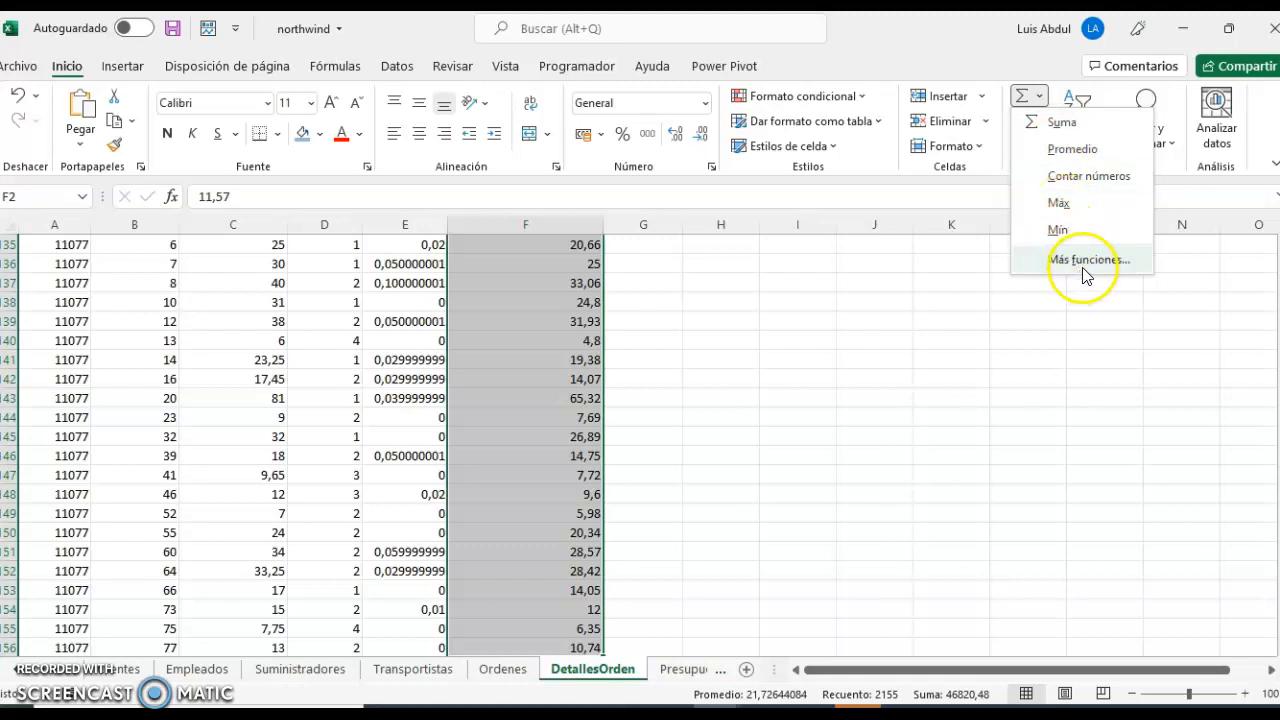
click(1091, 267)
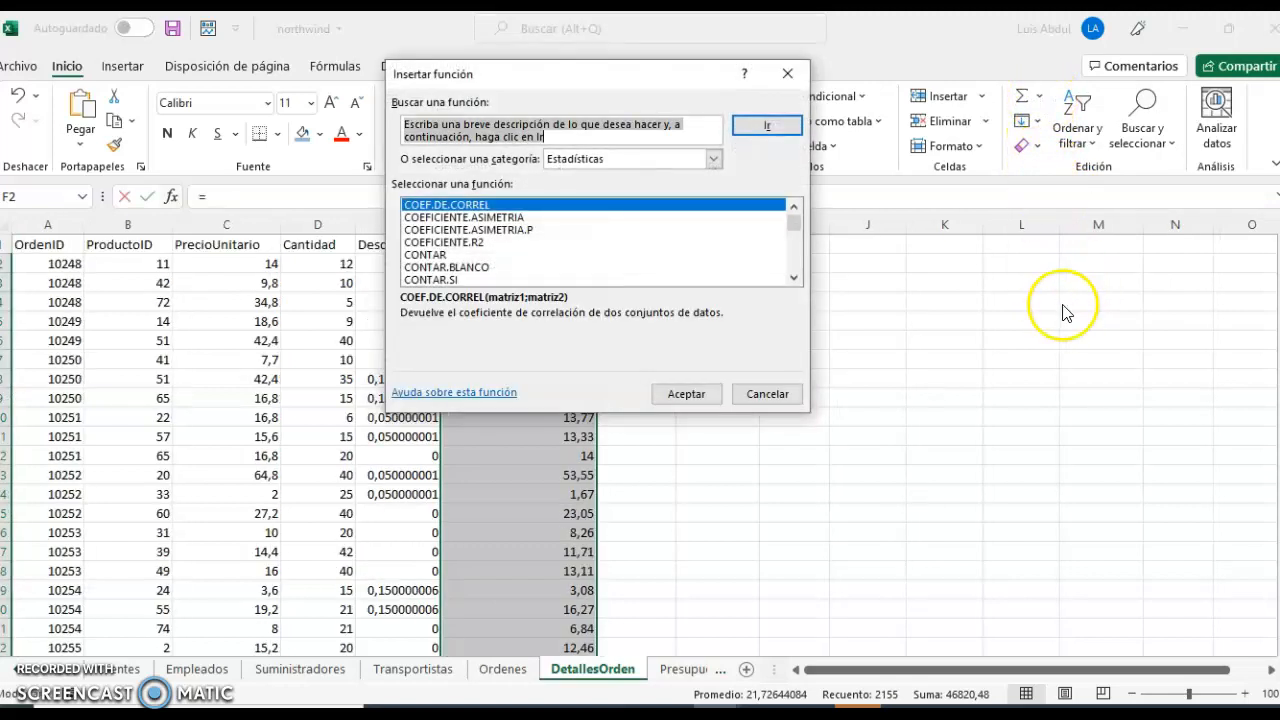
scroll(725, 240, down, 2)
scroll(725, 240, down, 12)
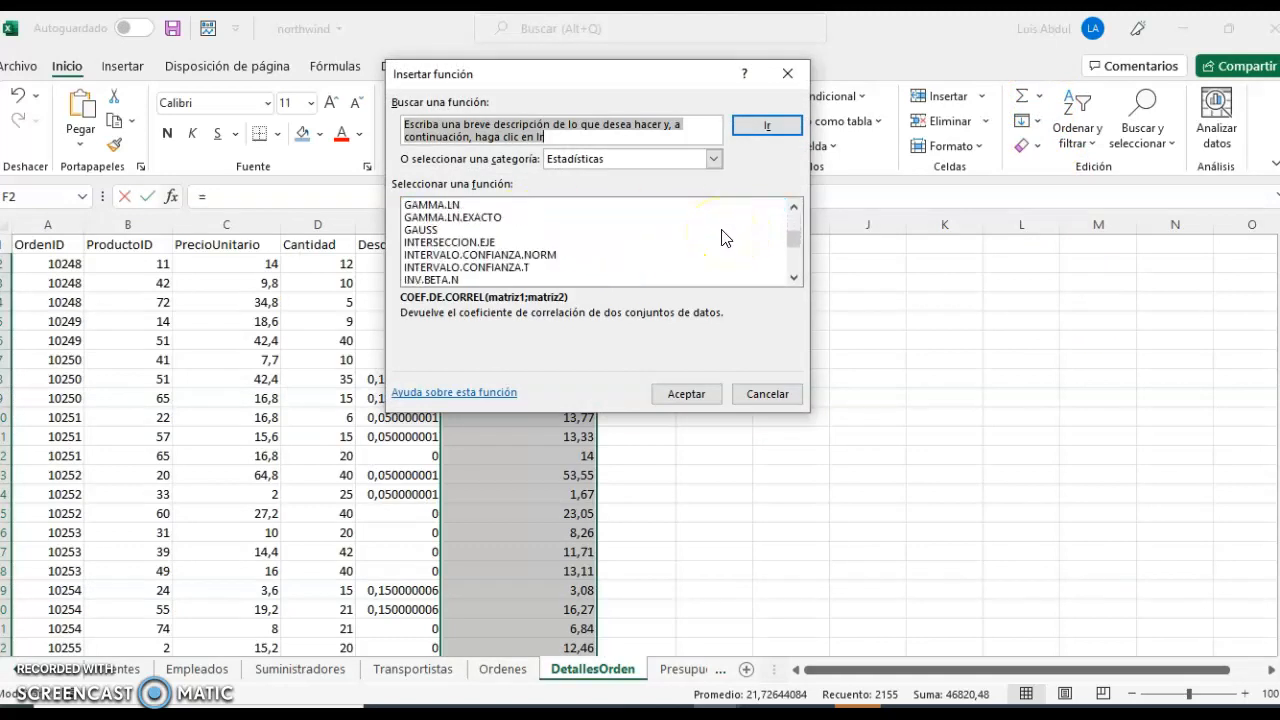
scroll(725, 230, down, 15)
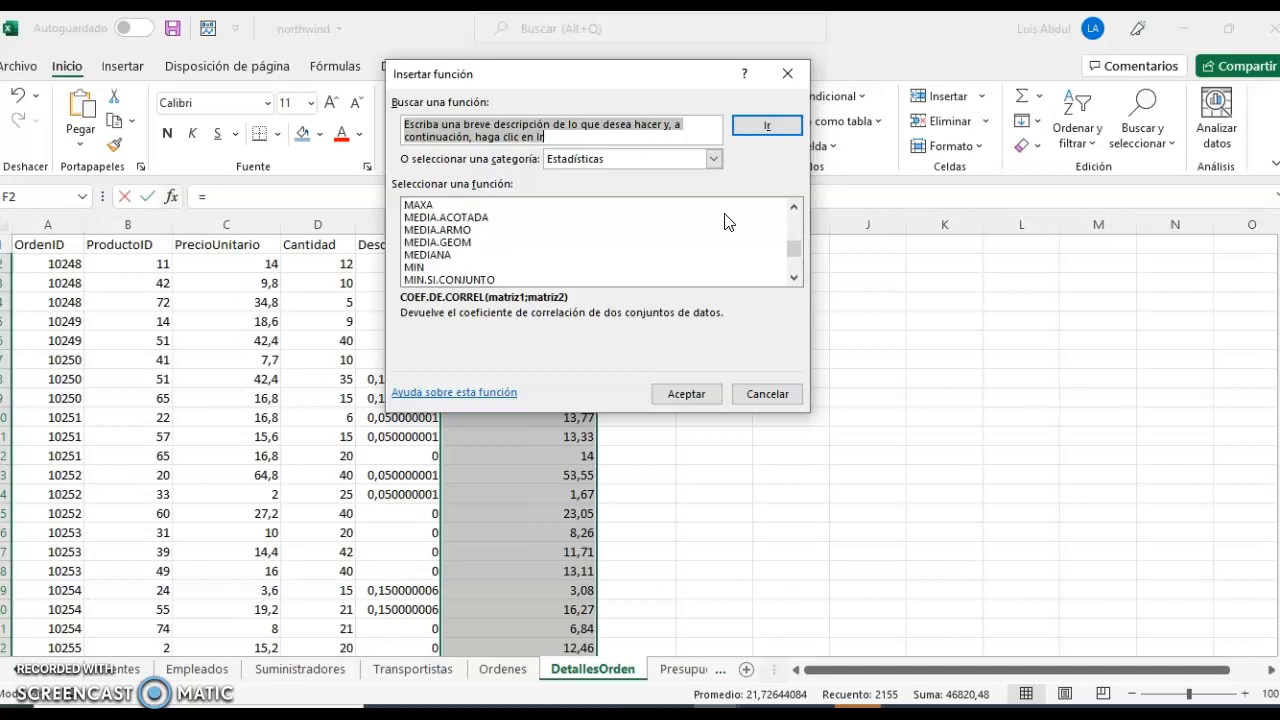
click(767, 394)
key(Escape)
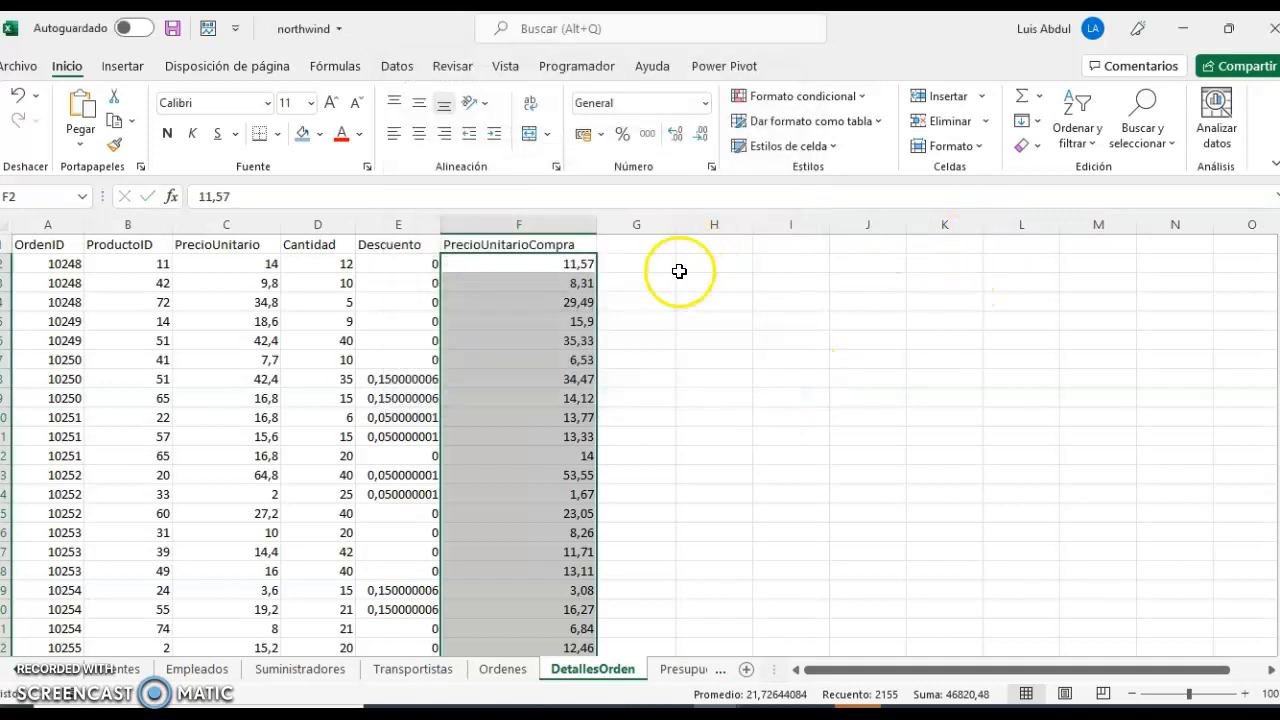
Add Suma, Promedio, Contar números, Máx and Mín results for the selected PrecioUnitarioCompra values with AutoSum.
click(1039, 95)
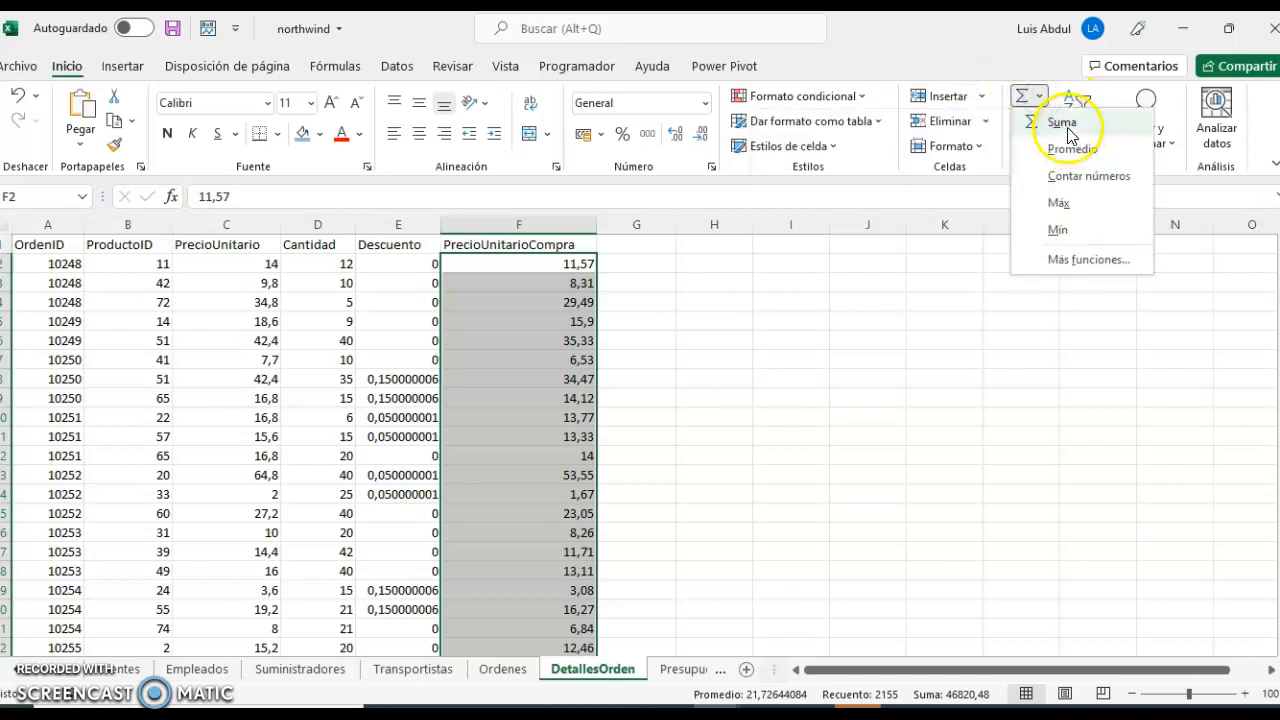
click(1064, 126)
click(1041, 104)
click(1065, 146)
click(1039, 101)
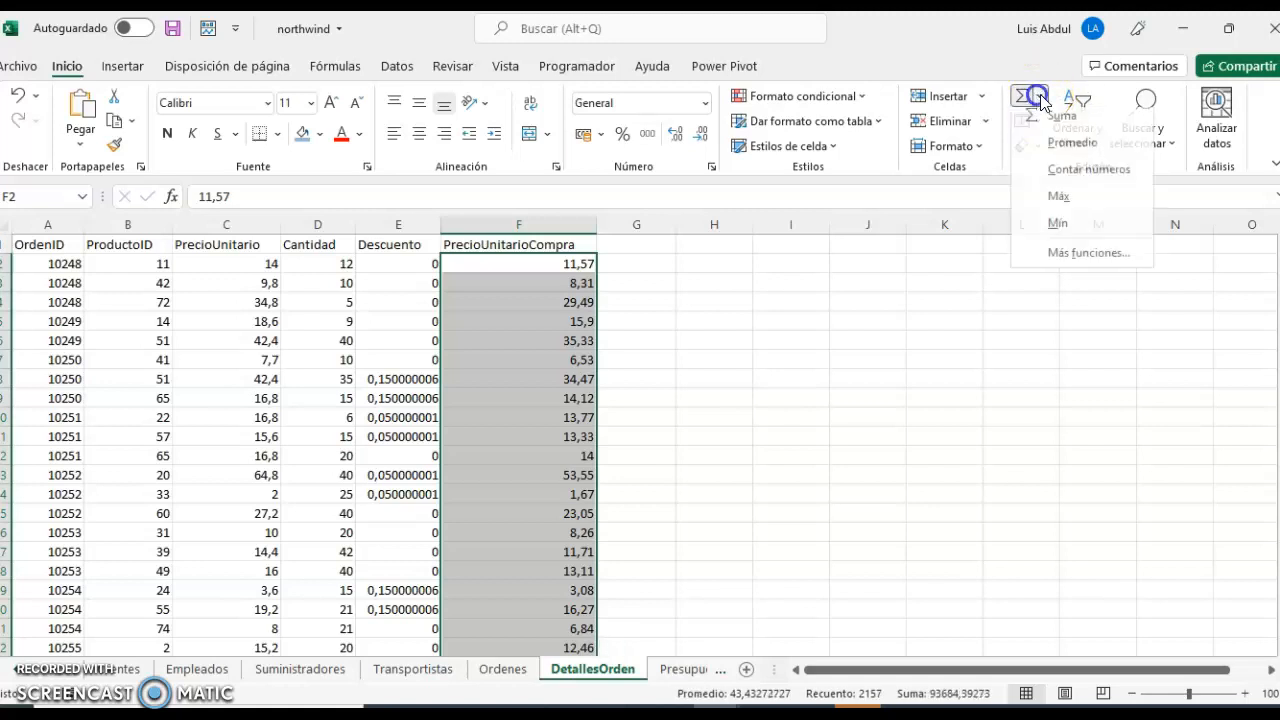
click(1075, 174)
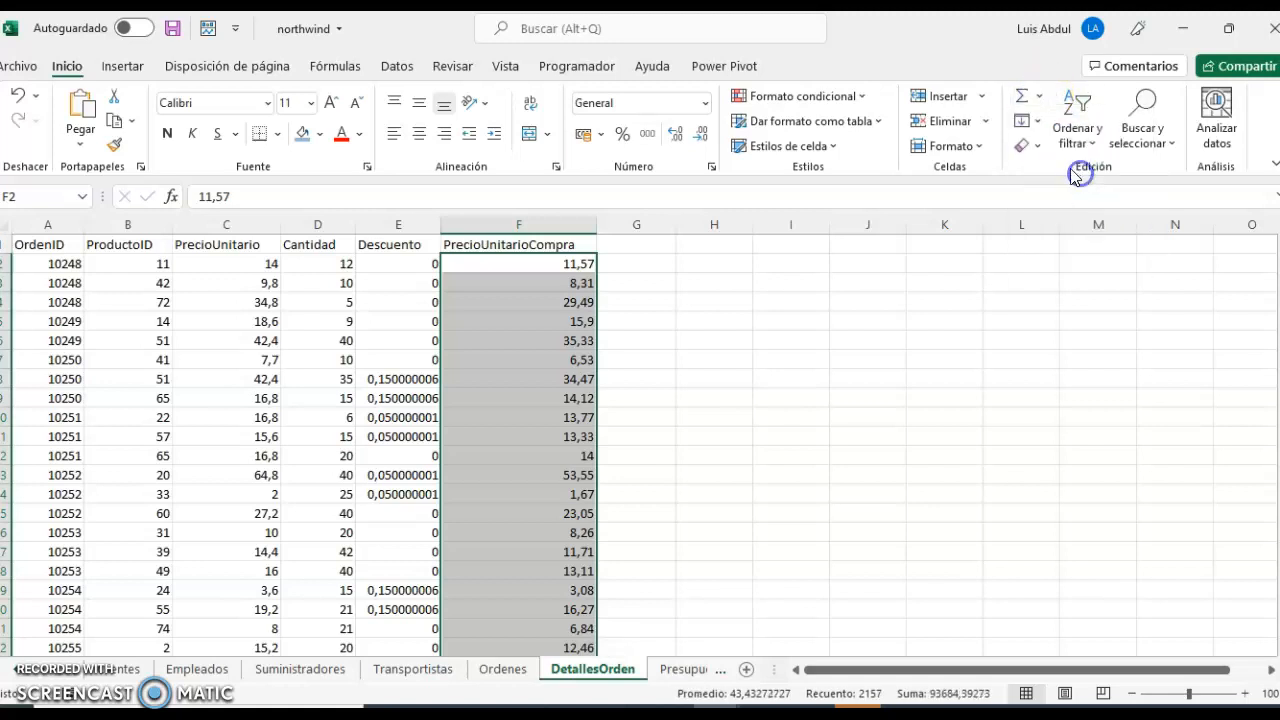
click(1039, 97)
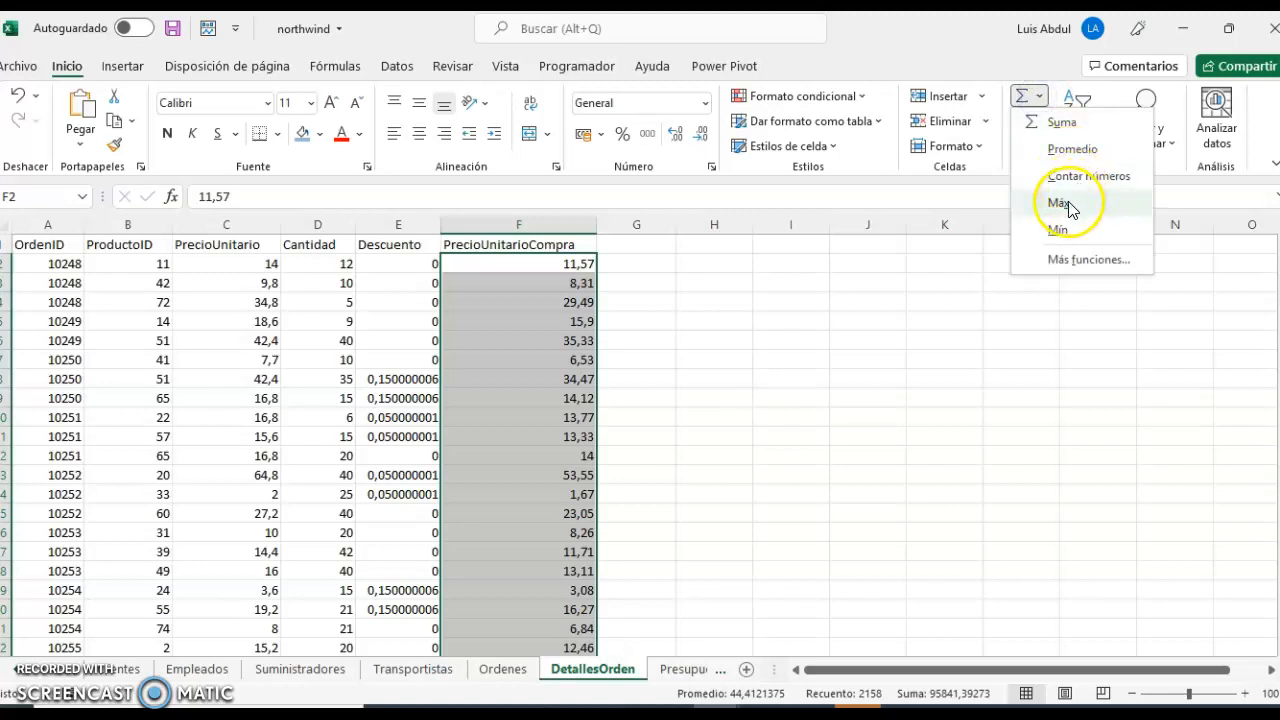
click(1066, 197)
click(1041, 97)
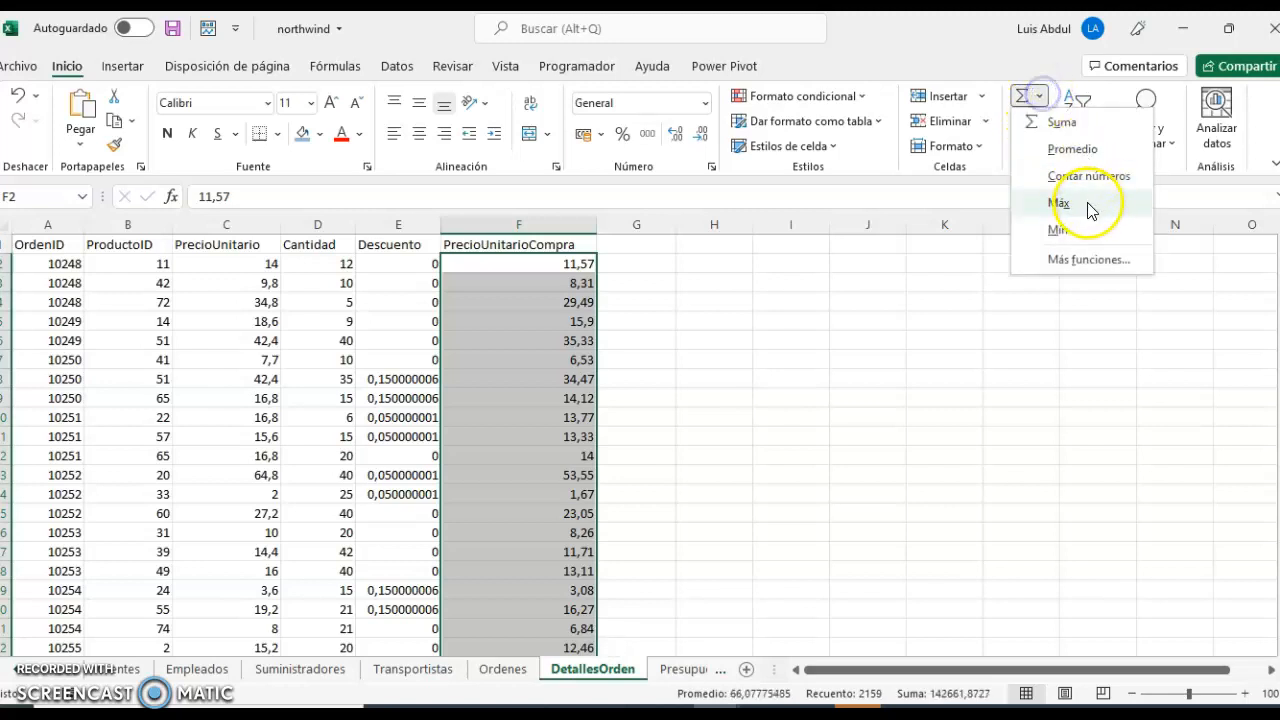
click(1058, 226)
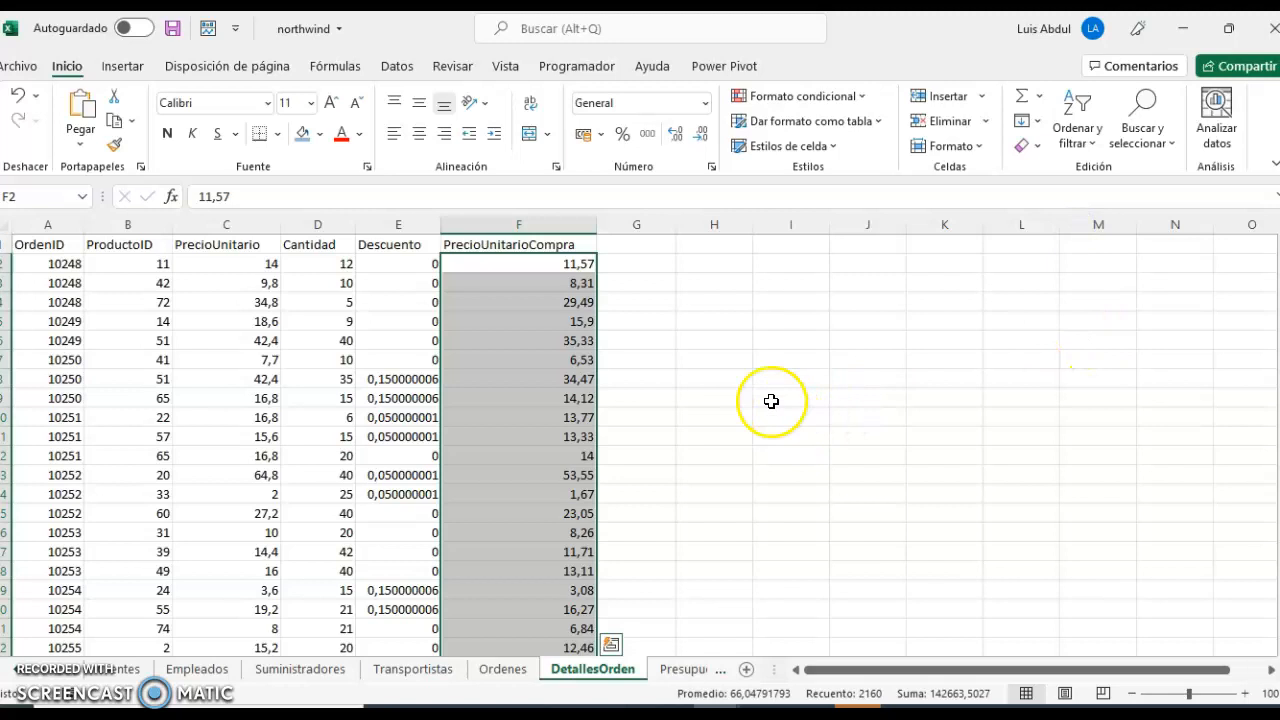
Check the SUMA formula in F2157 and clear the average, count, maximum and minimum results below it in F2158:F2161.
scroll(977, 300, down, 7)
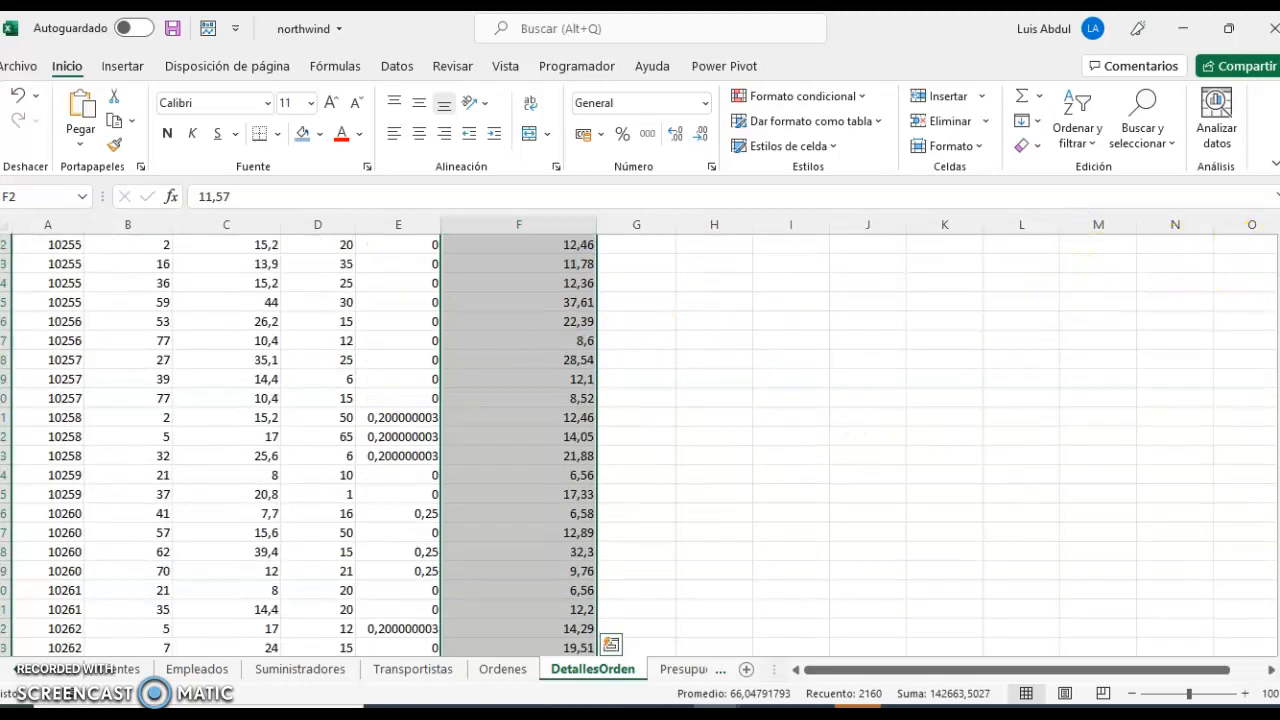
scroll(977, 300, down, 20)
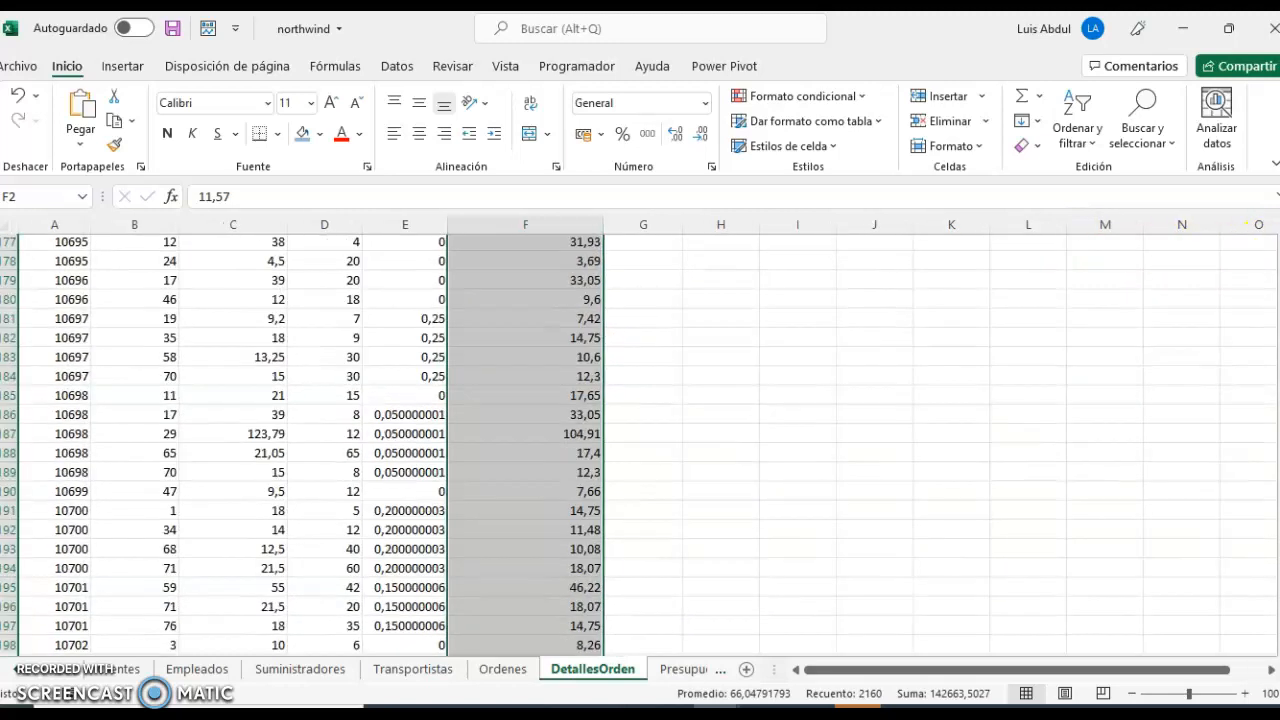
scroll(640, 440, down, 20)
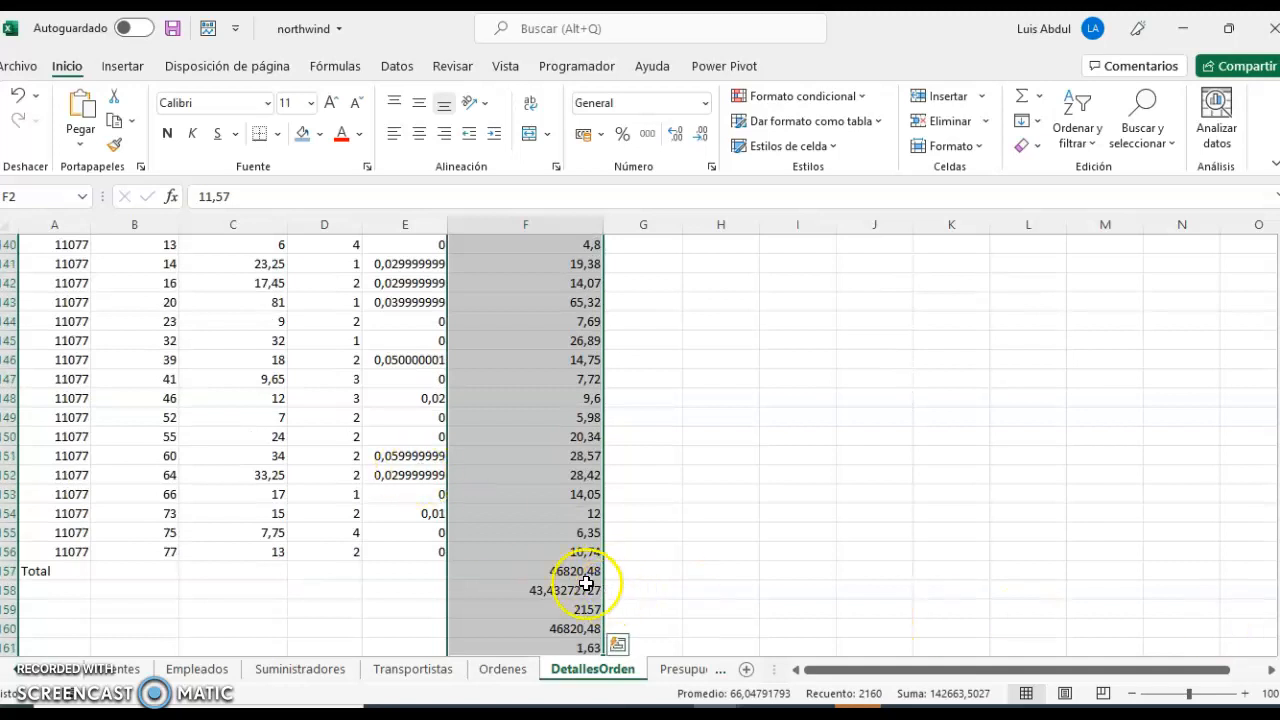
click(529, 574)
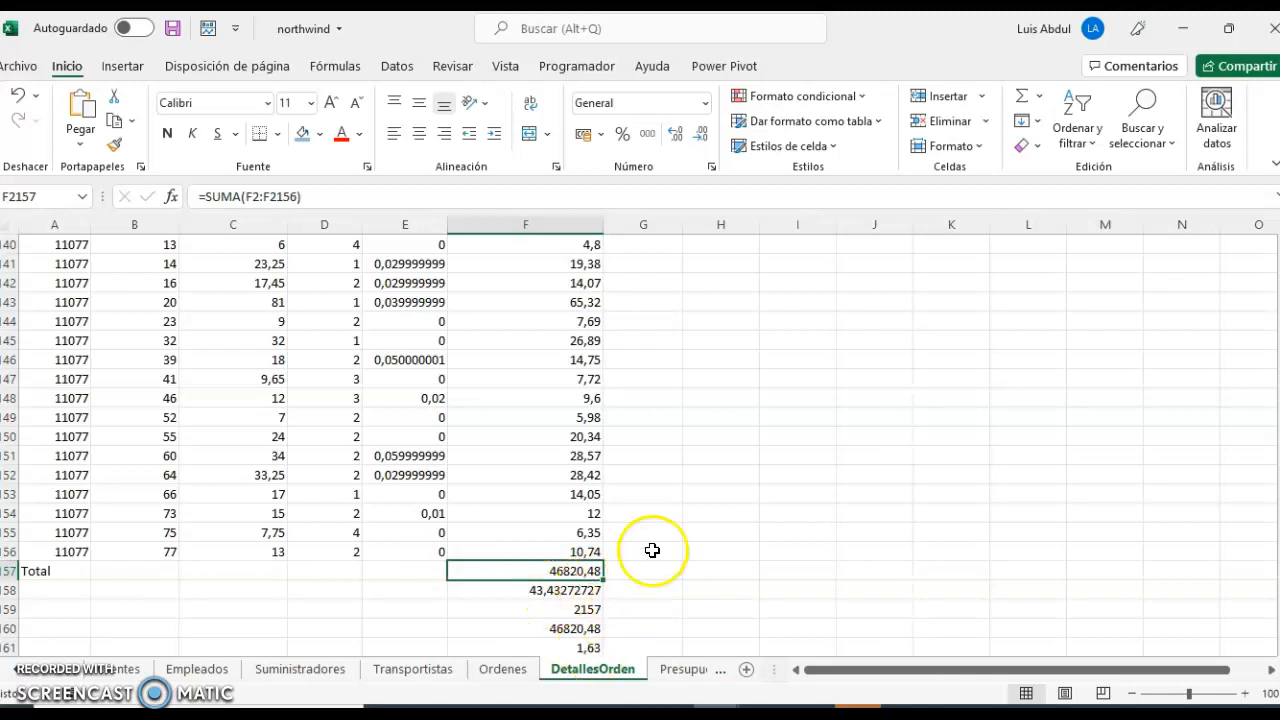
scroll(652, 558, down, 1)
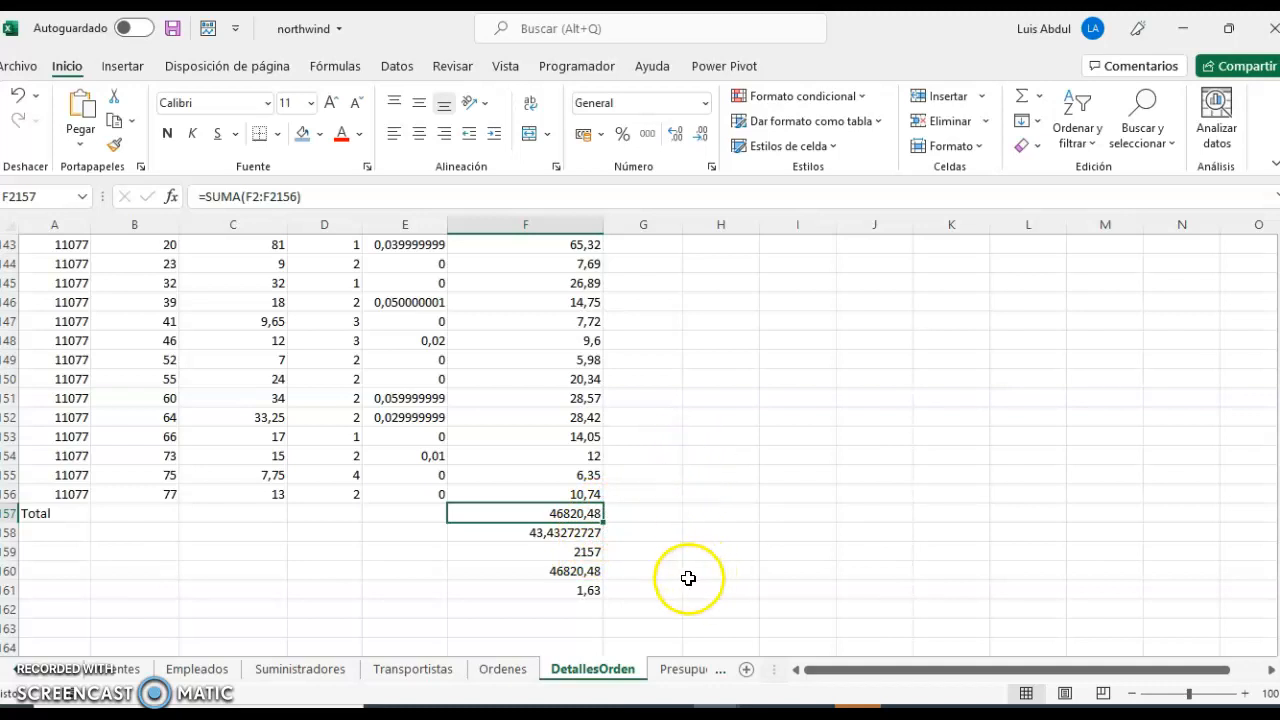
drag(586, 532, 593, 597)
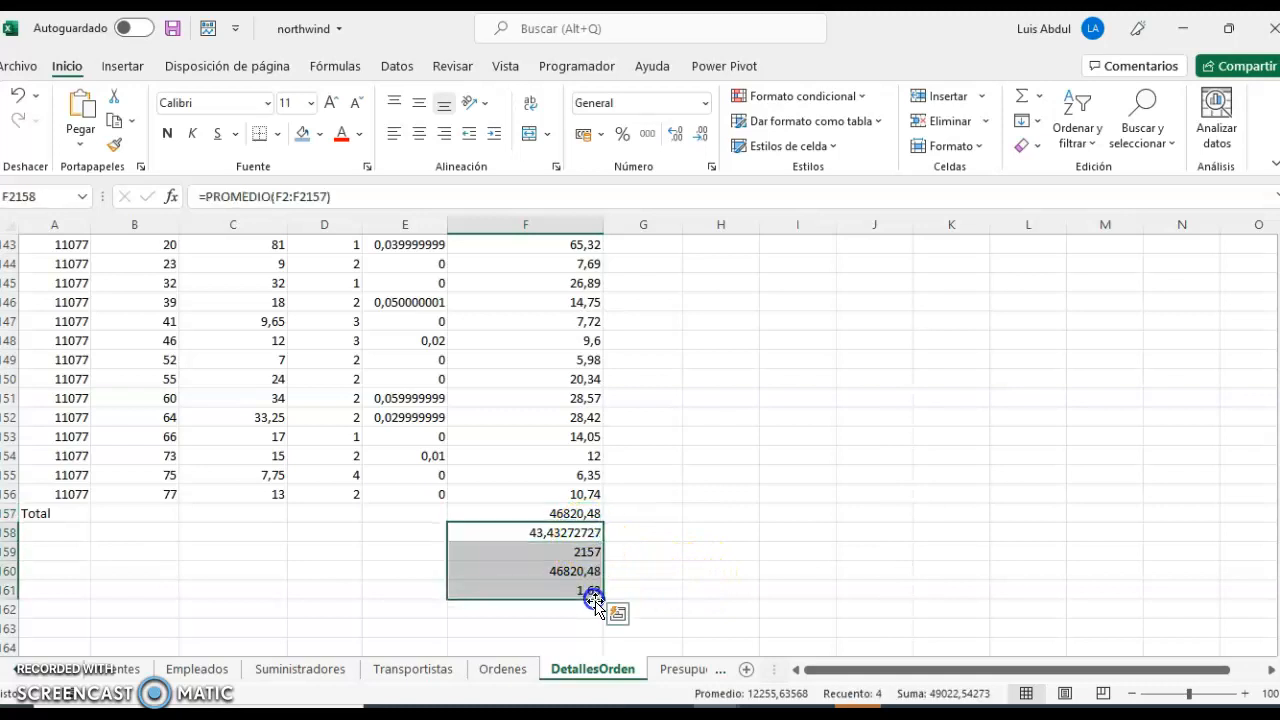
key(Delete)
click(552, 513)
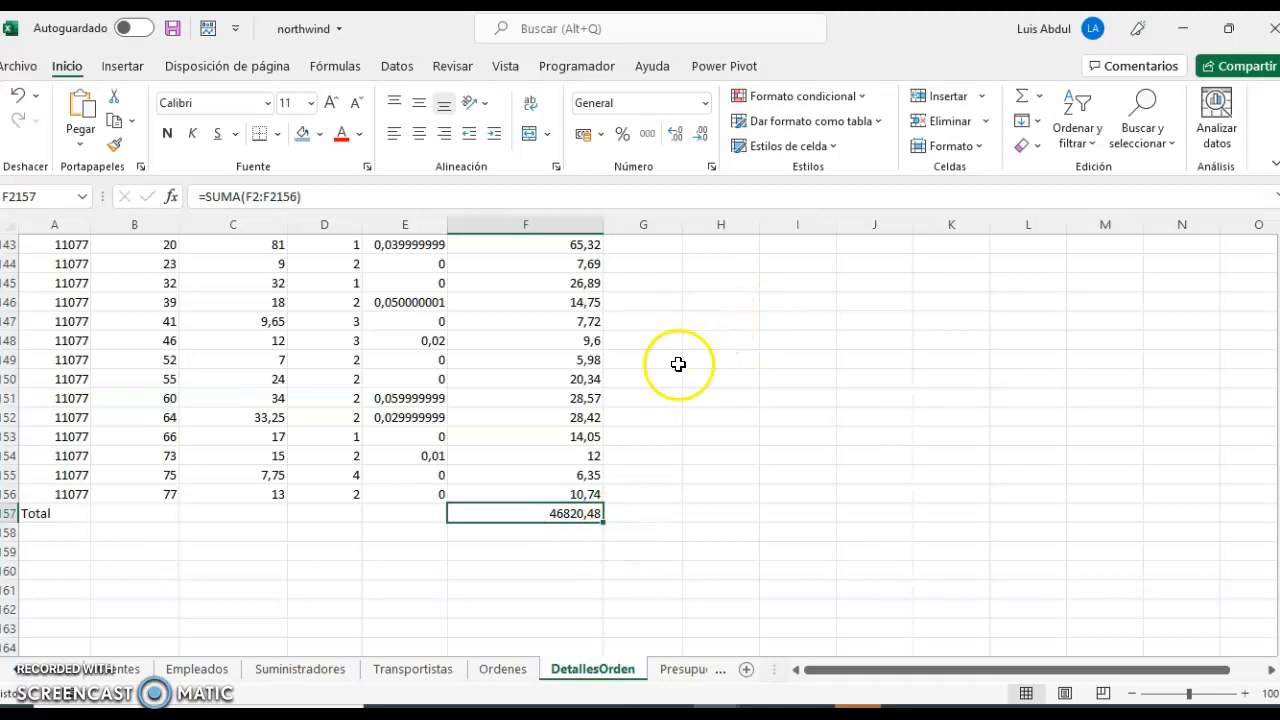
Switch to the PDF guide in Acrobat Reader and read exercises 5 to 9.
key(alt+Tab)
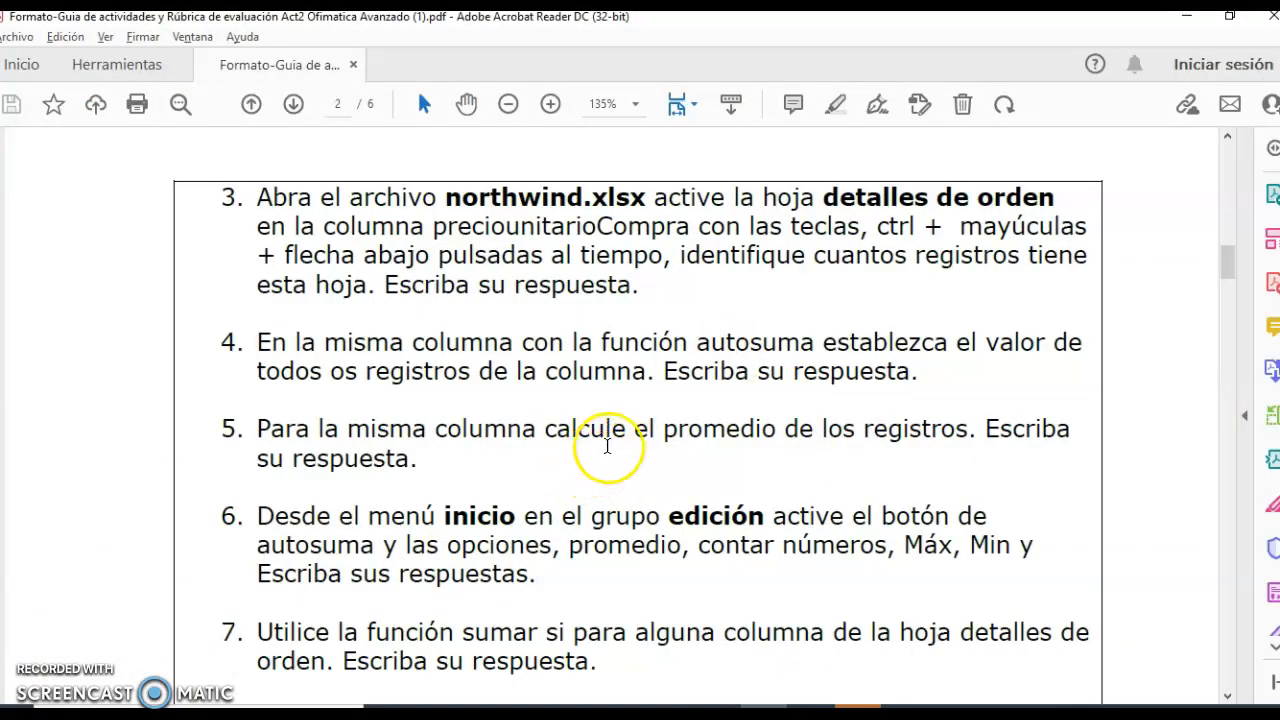
scroll(602, 435, down, 1)
scroll(622, 424, down, 2)
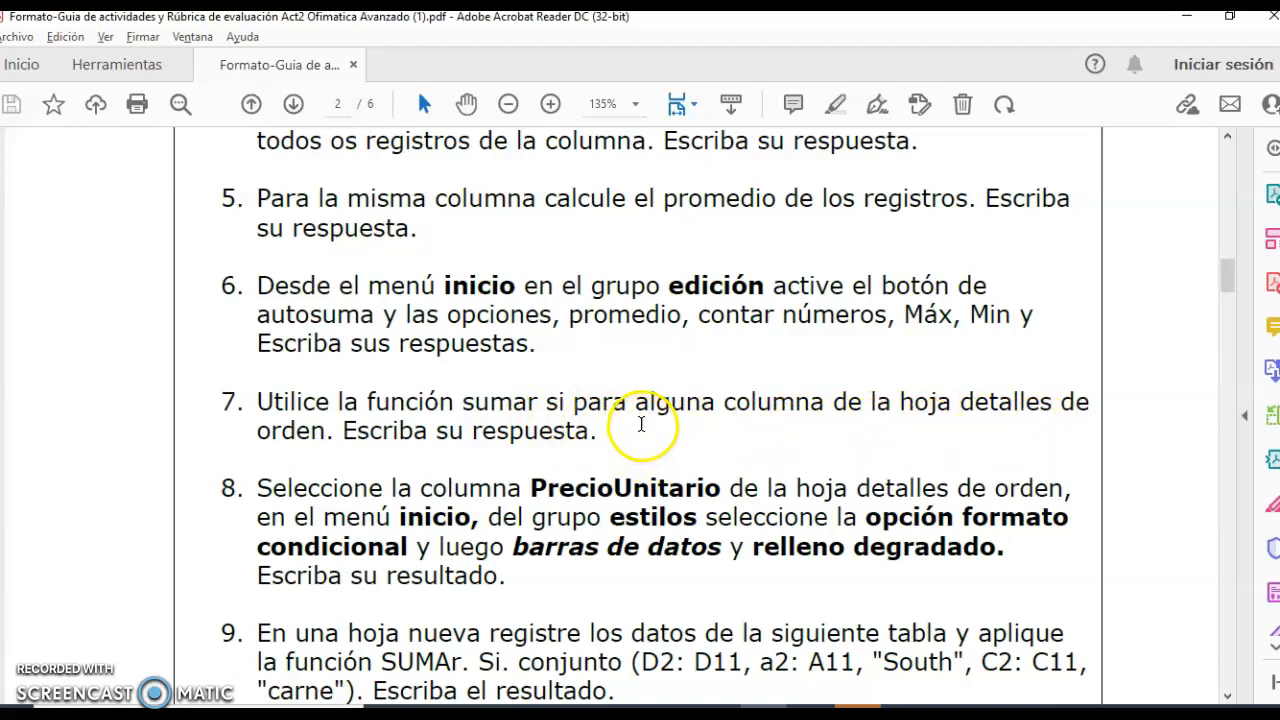
scroll(641, 424, down, 1)
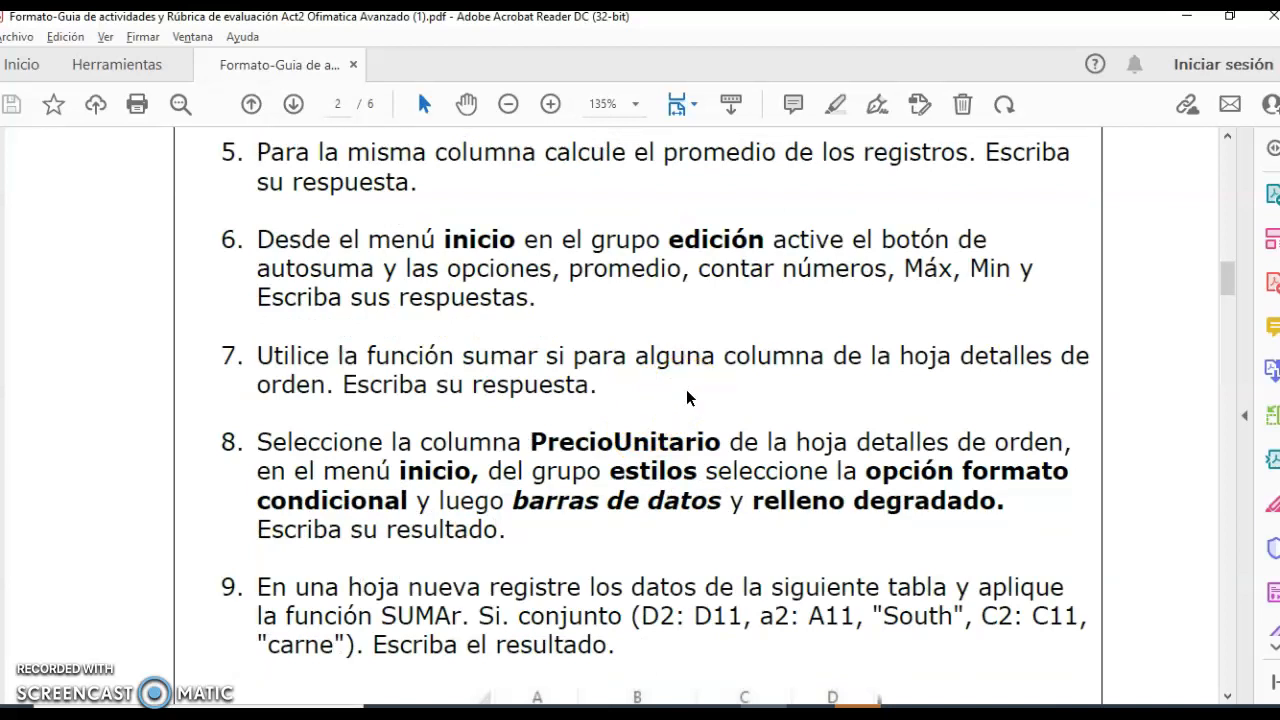
scroll(687, 392, down, 3)
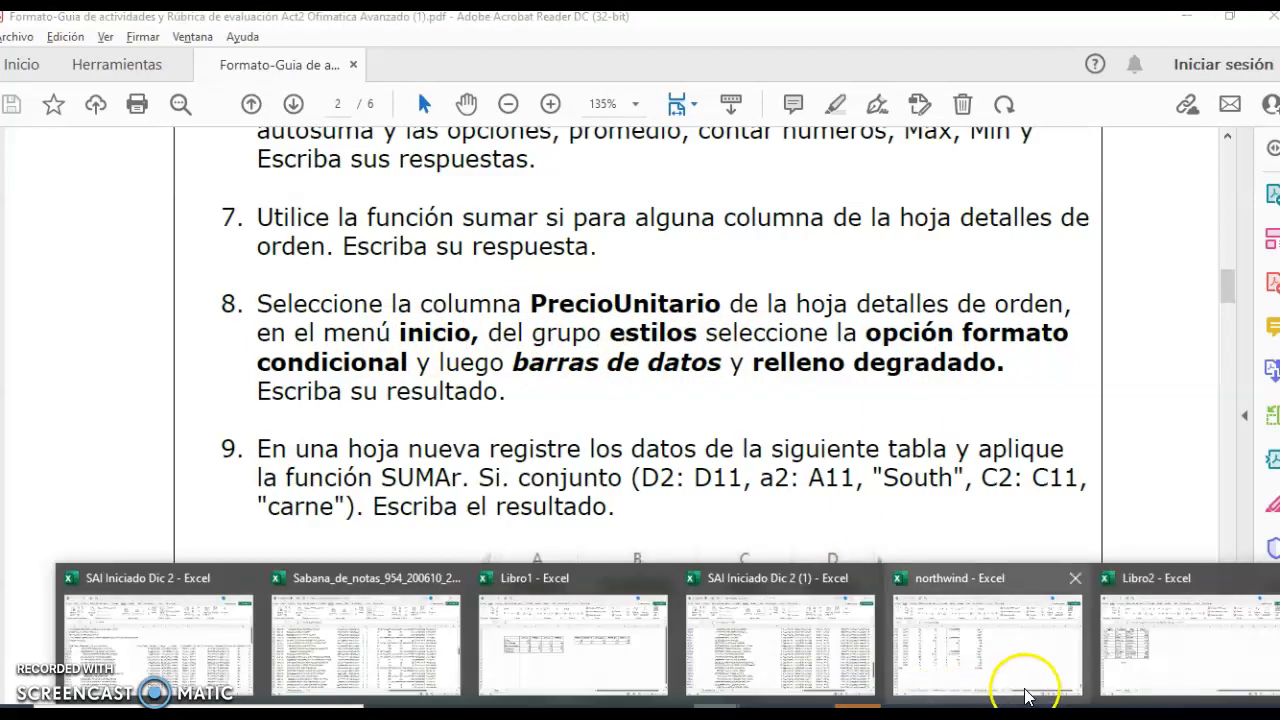
Switch to the northwind workbook in Excel, select cell F2 under PrecioUnitarioCompra and look over the conditional formatting options without applying any.
click(1000, 680)
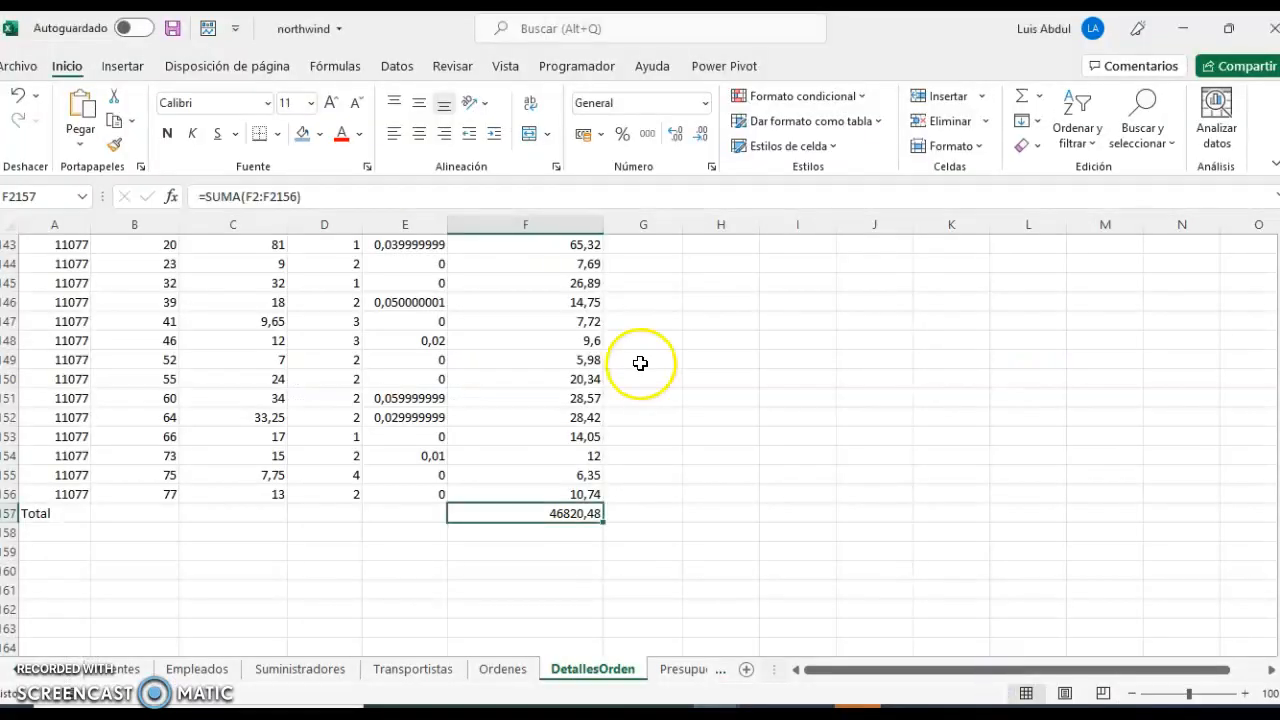
scroll(603, 352, up, 20)
scroll(603, 352, up, 20)
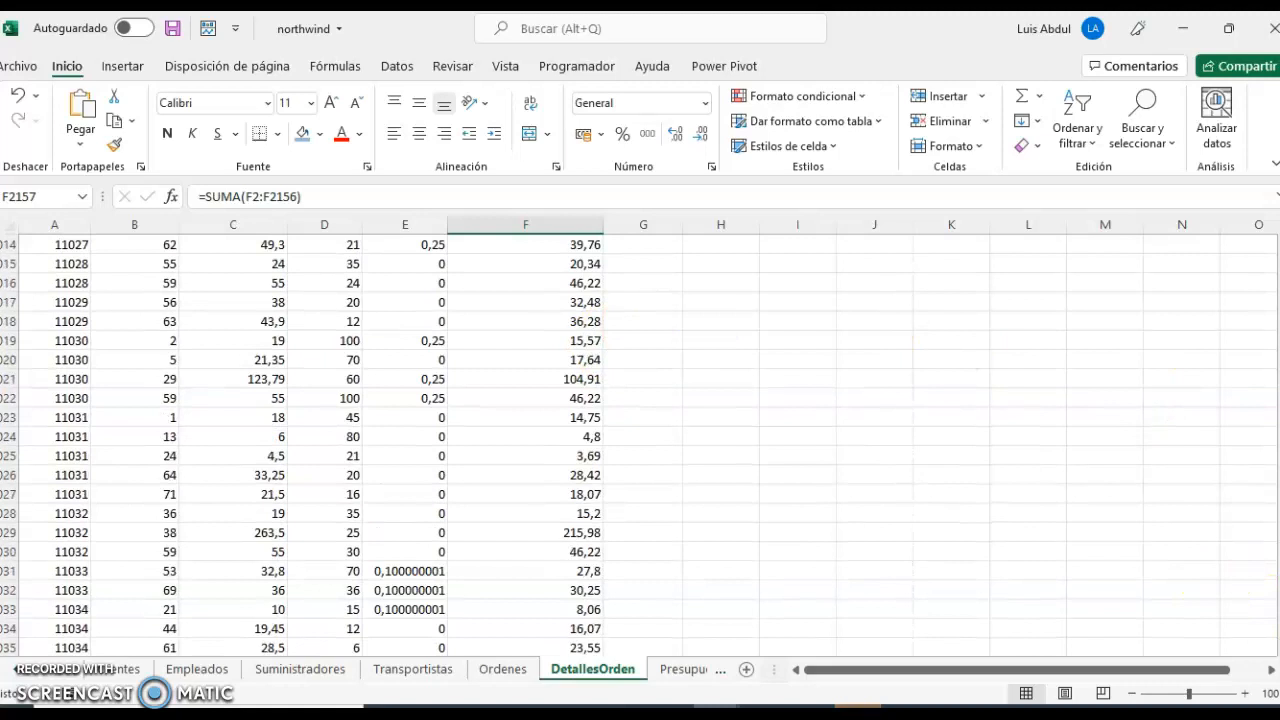
scroll(640, 440, up, 20)
click(519, 282)
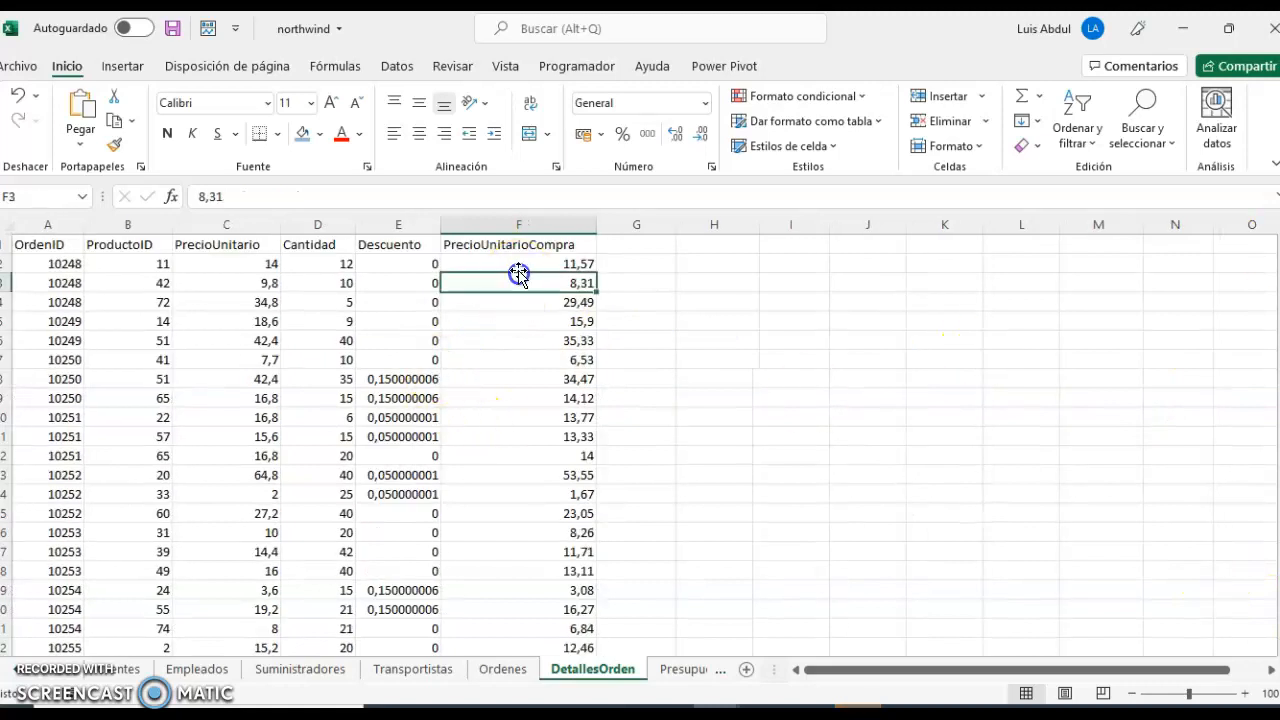
click(514, 263)
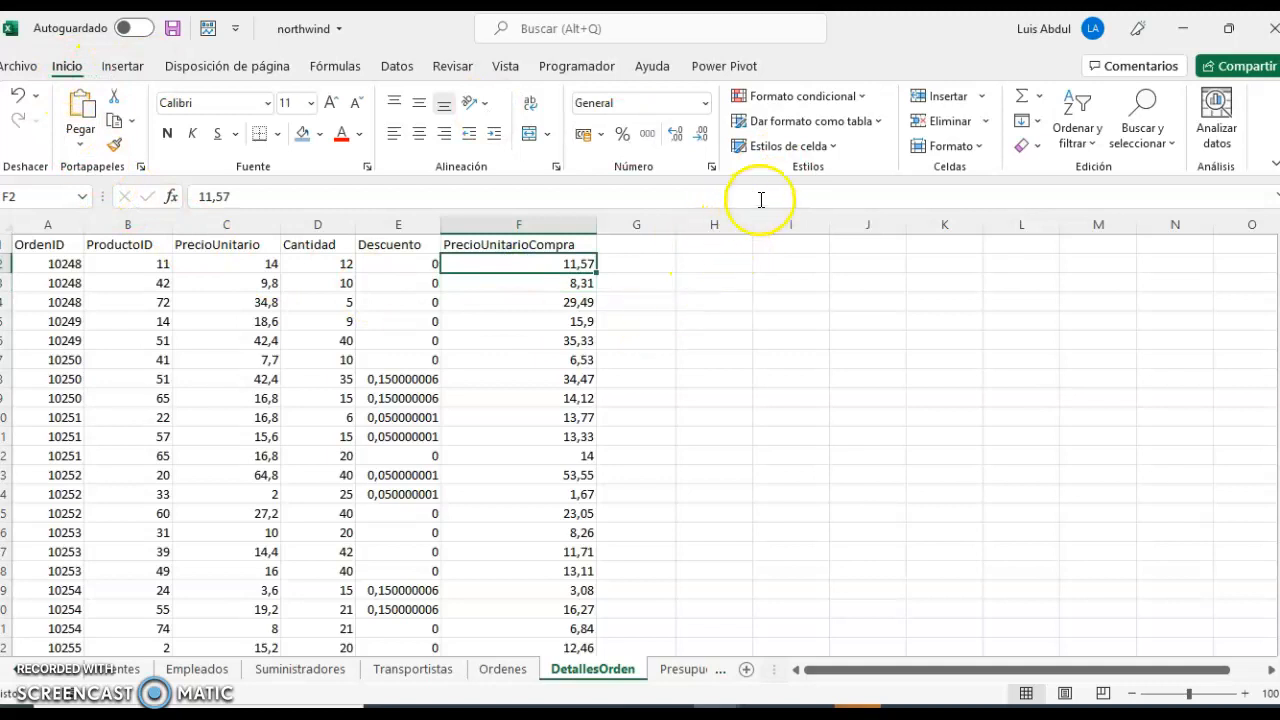
click(863, 100)
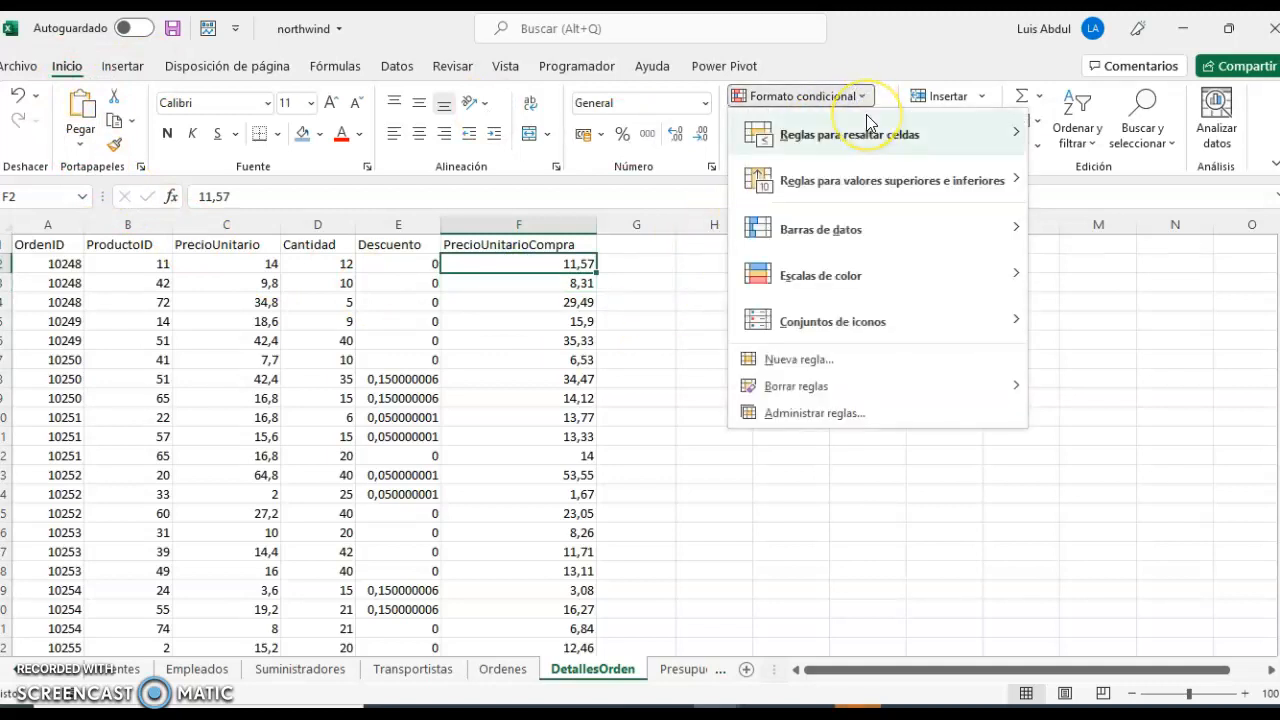
mouse_move(867, 122)
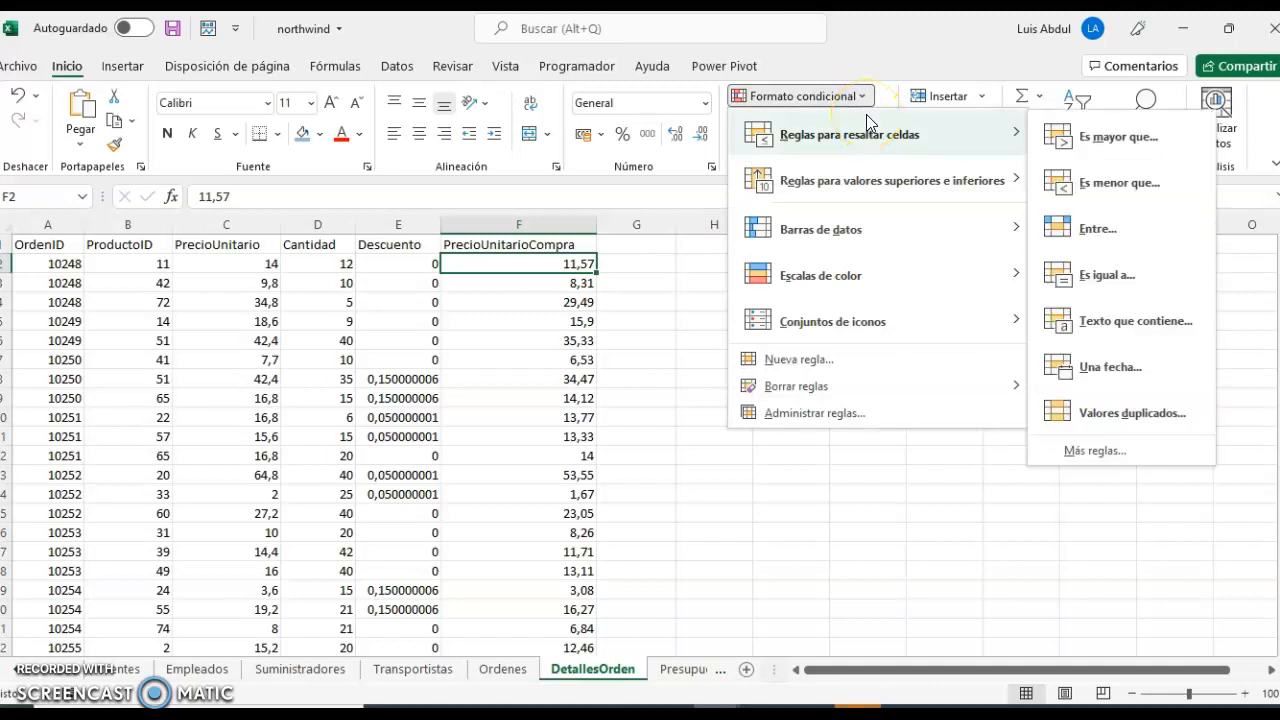
click(818, 608)
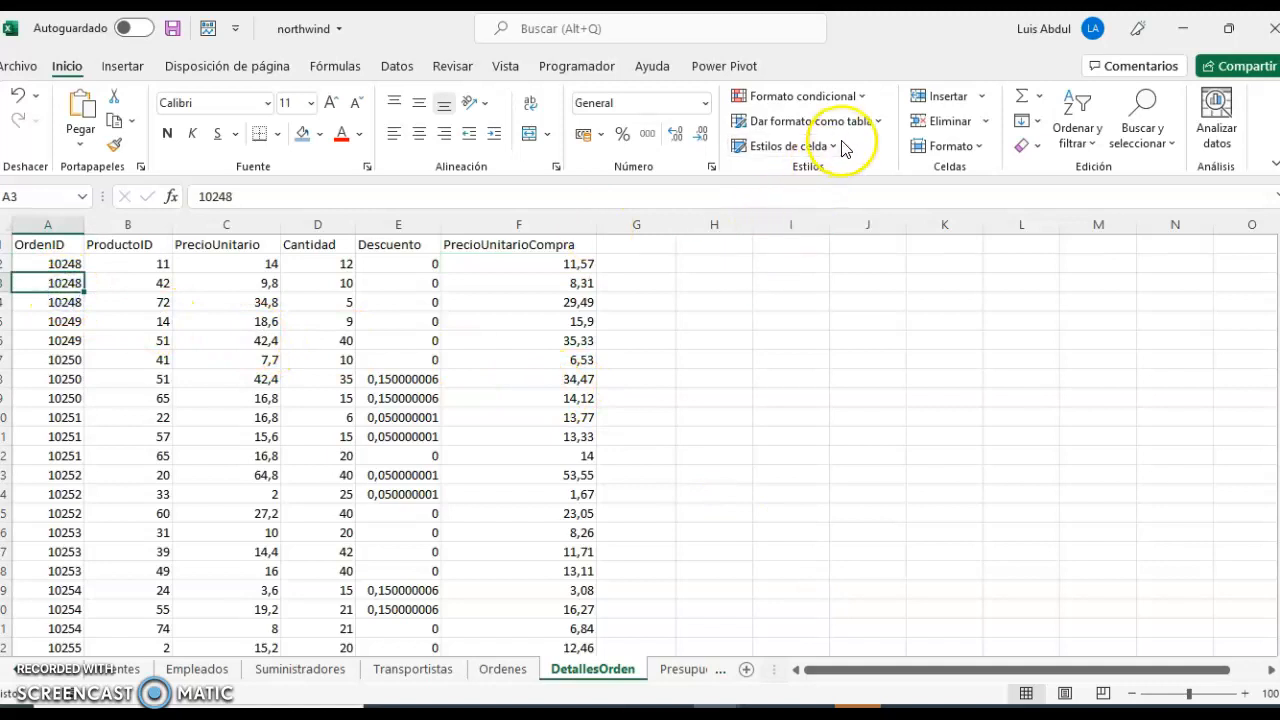
Format the DetallesOrden data as a table with its header row, using a light blue banded style.
click(884, 124)
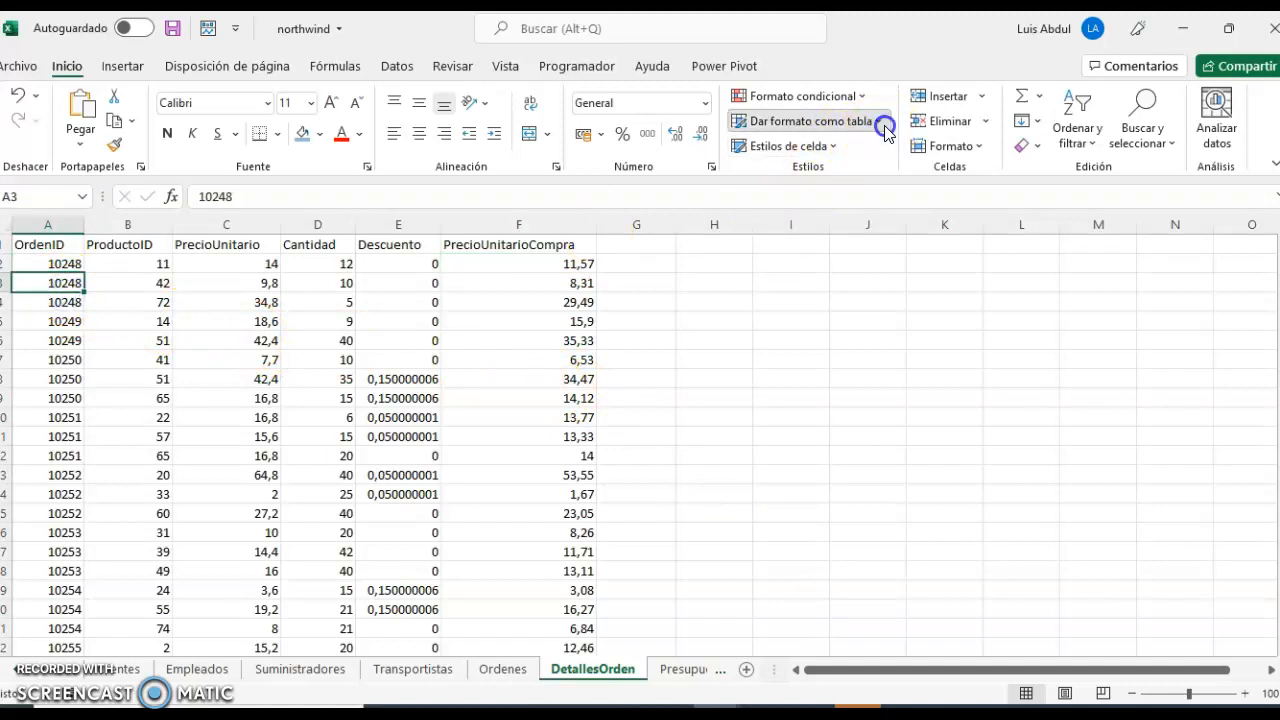
click(882, 124)
click(880, 125)
click(834, 193)
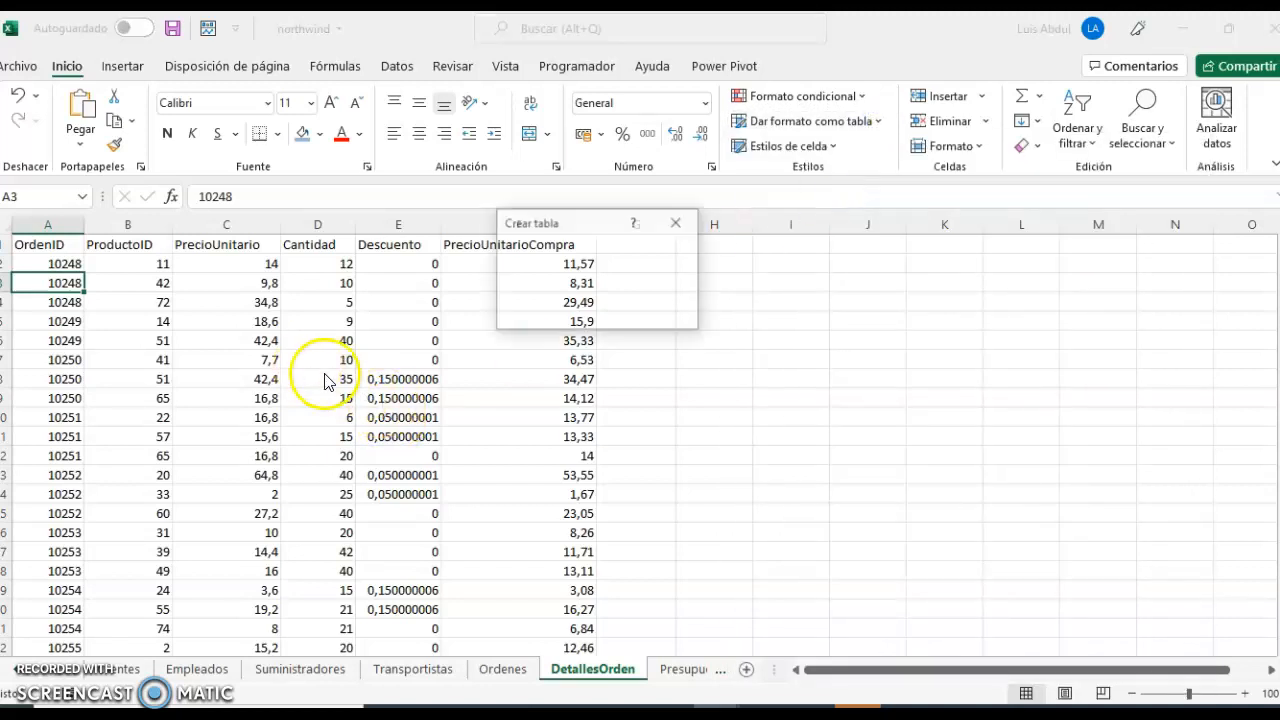
click(577, 312)
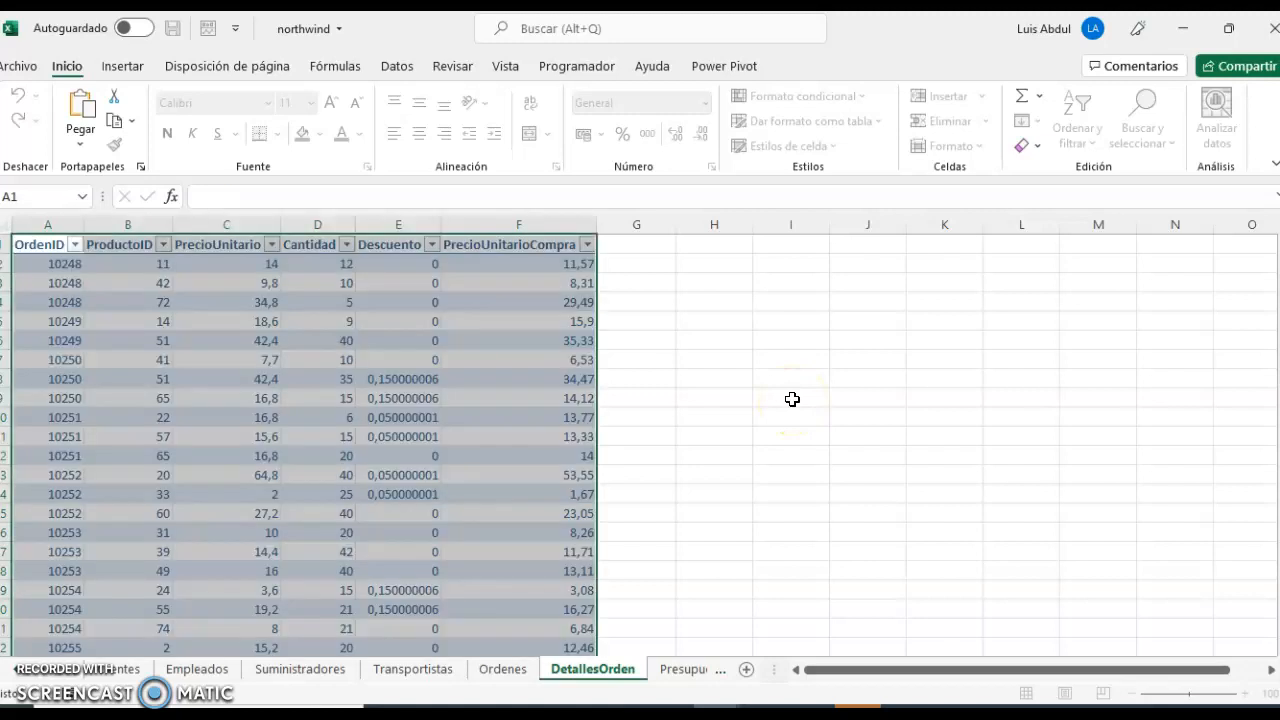
click(543, 415)
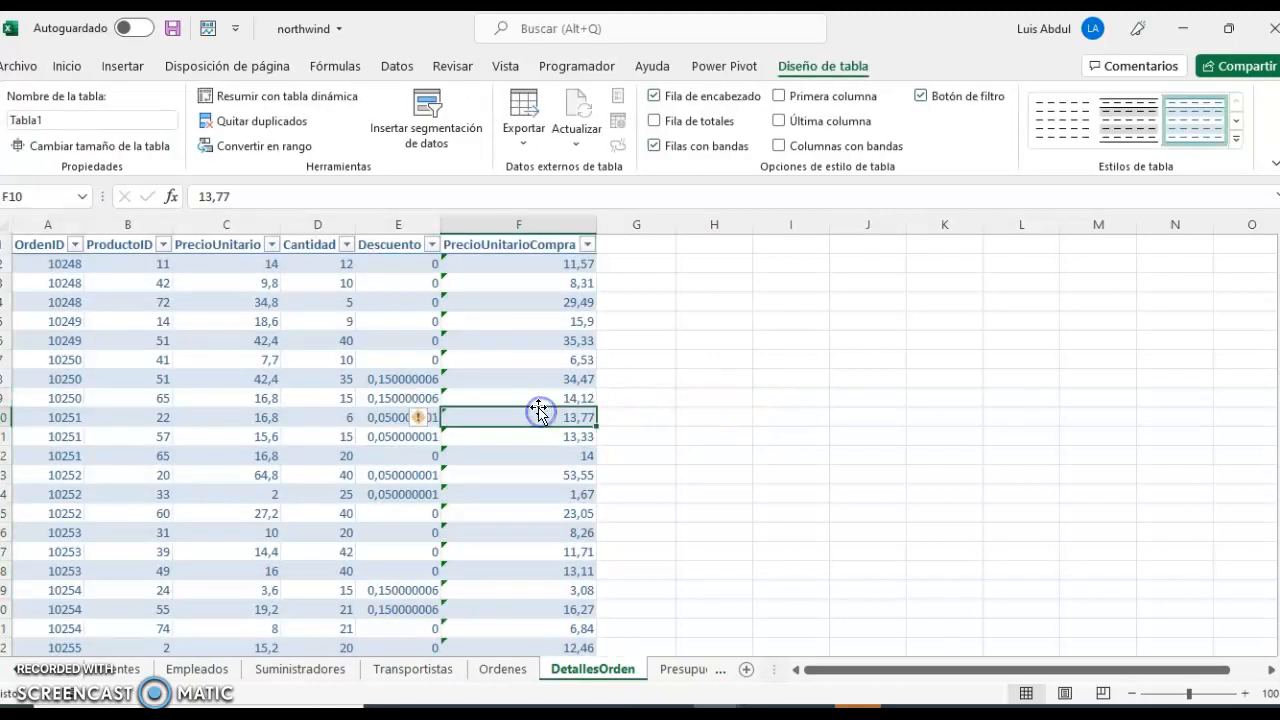
Remove the filter buttons from the table's header row.
click(369, 333)
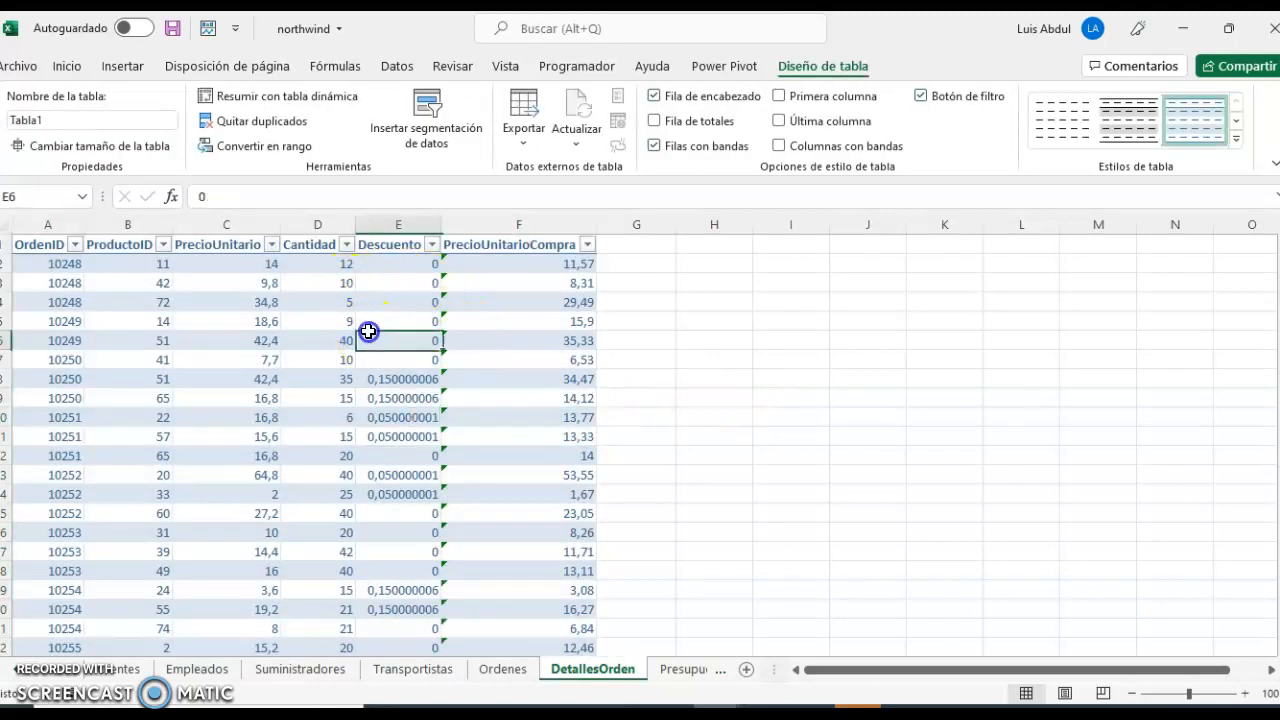
click(309, 318)
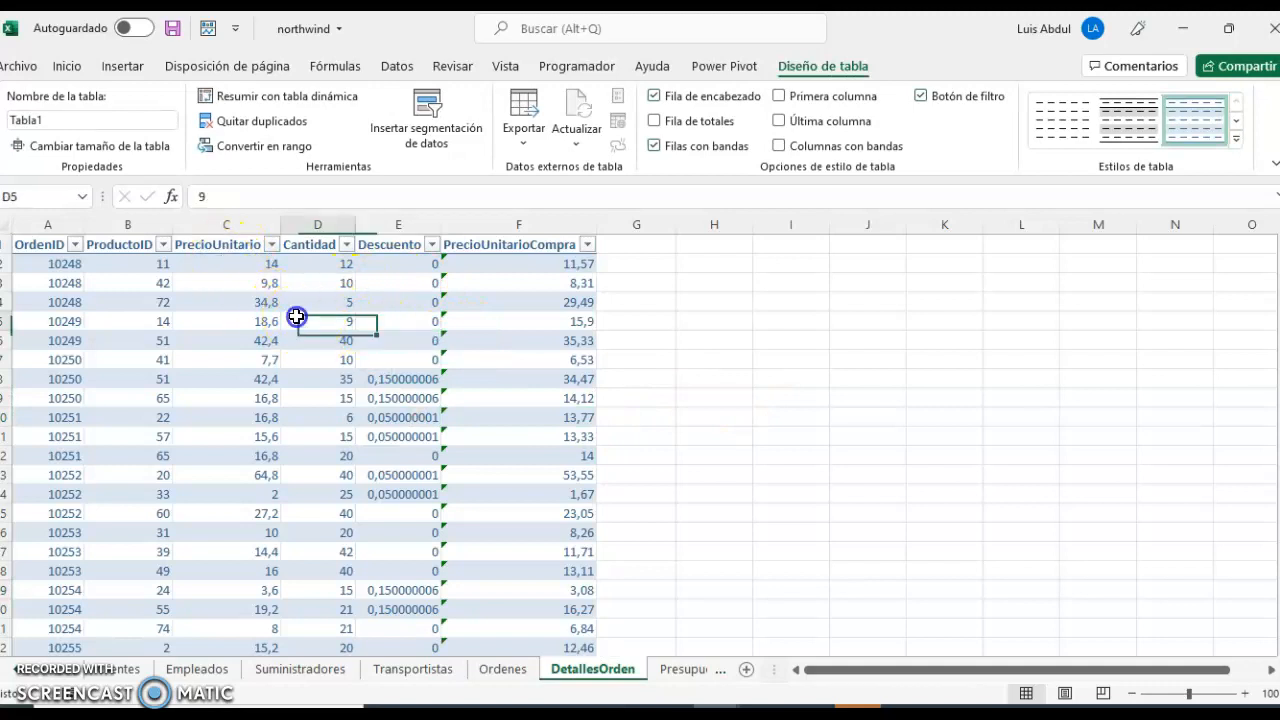
click(392, 66)
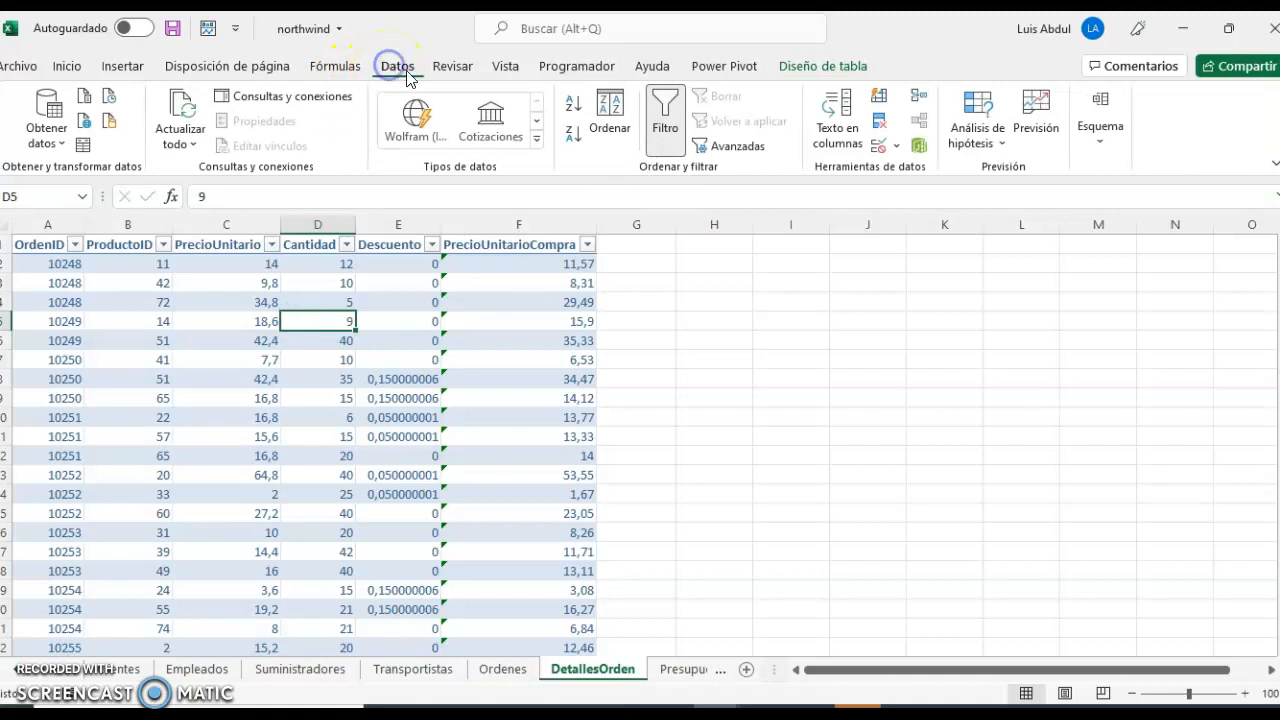
click(665, 112)
click(372, 321)
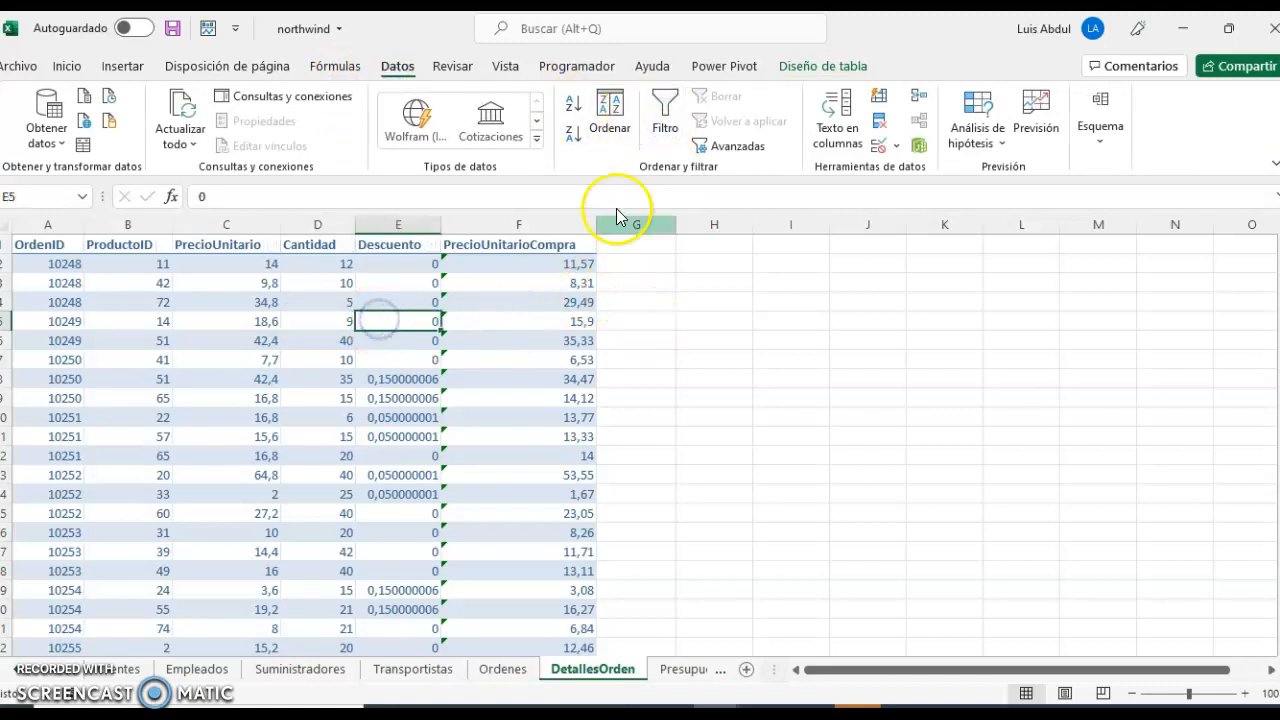
Apply light blue gradient-fill data bars to Descuento cell E5 with conditional formatting.
click(68, 68)
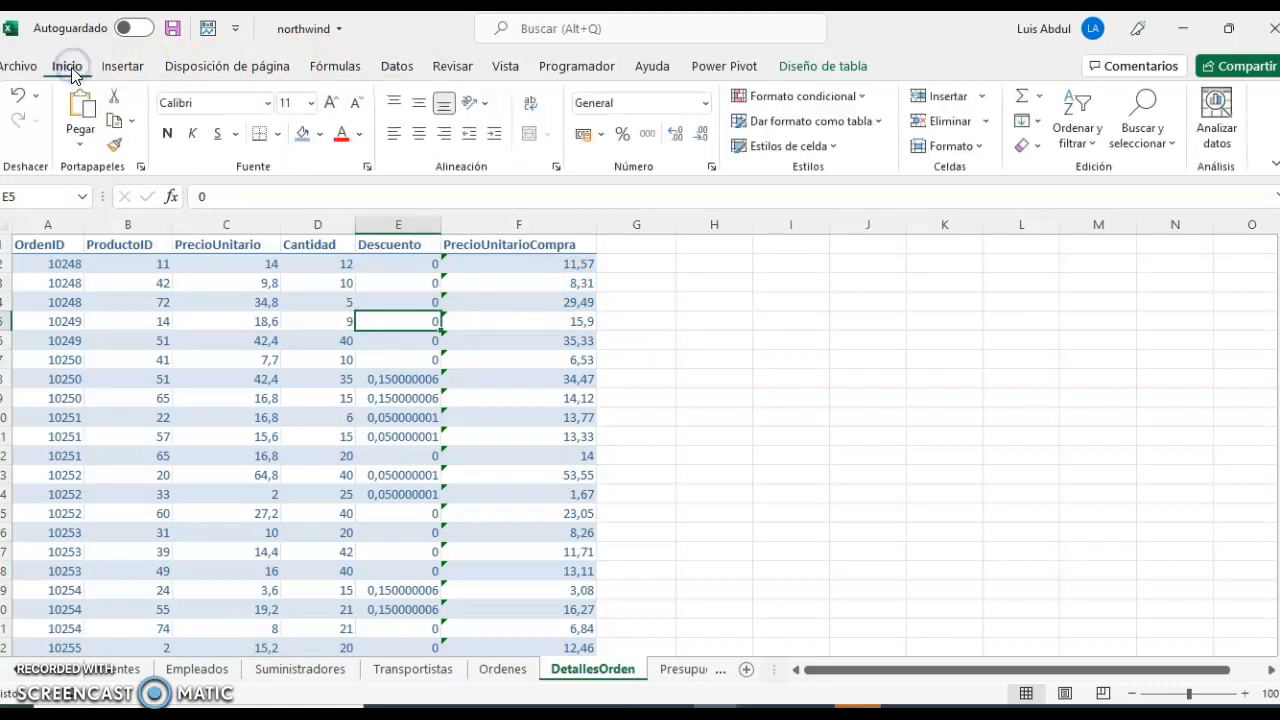
click(858, 100)
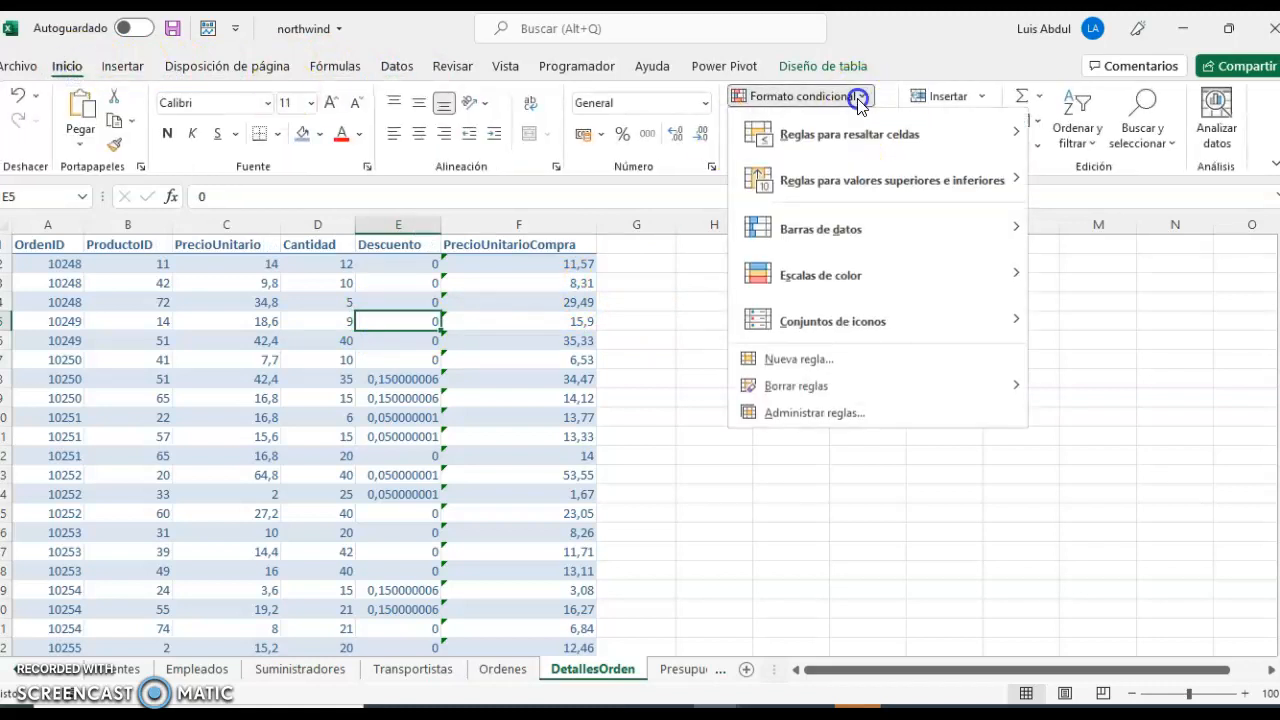
mouse_move(860, 240)
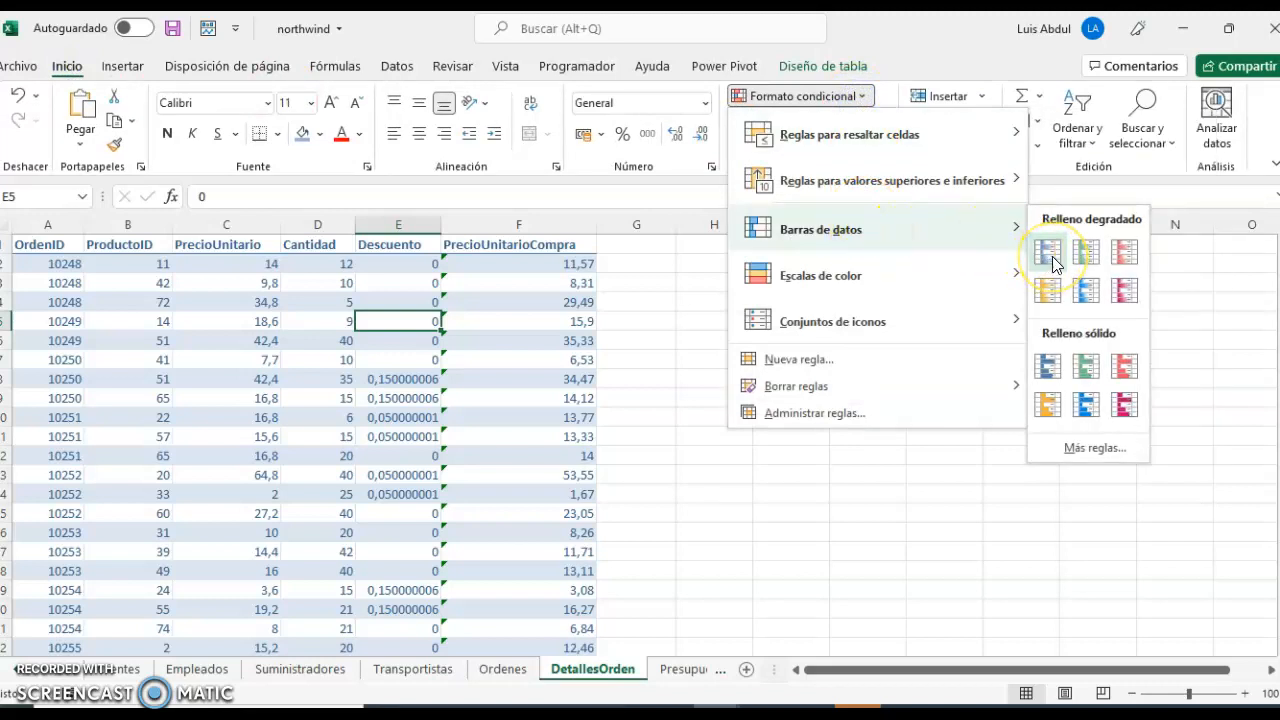
click(1089, 291)
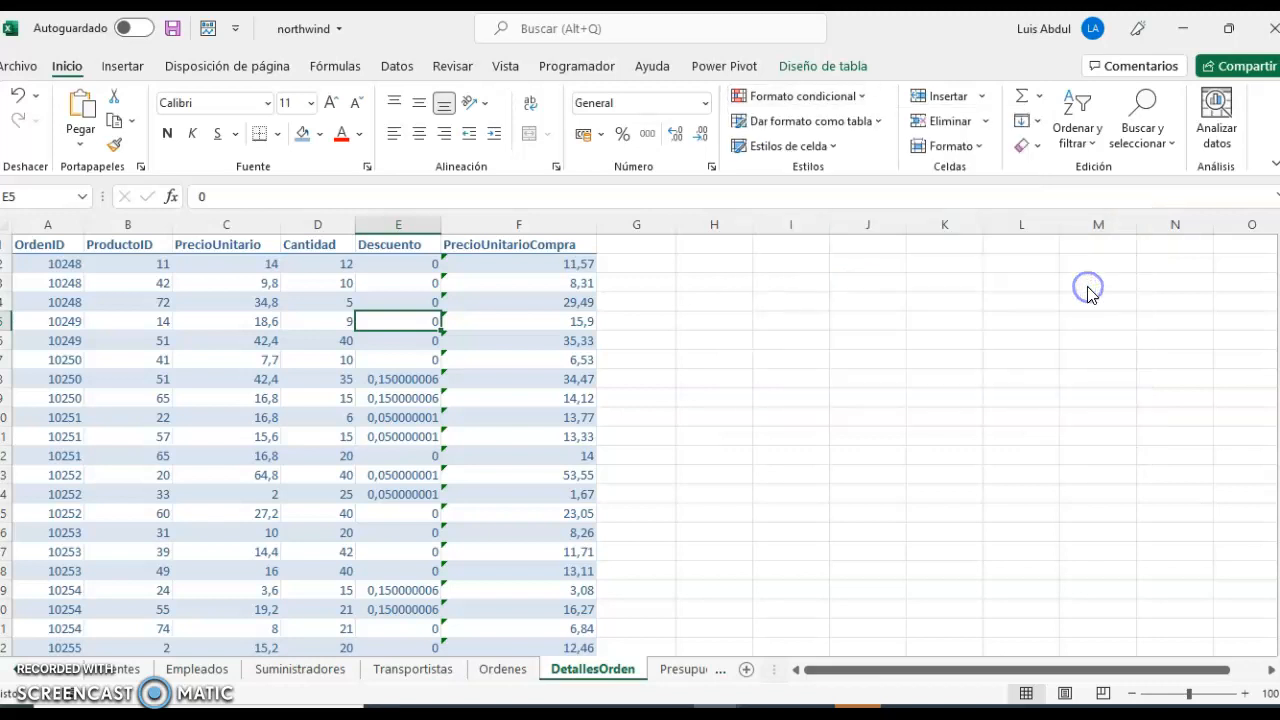
Apply light blue gradient-fill data bars to all PrecioUnitarioCompra values from F2 down to the table's last row.
click(529, 267)
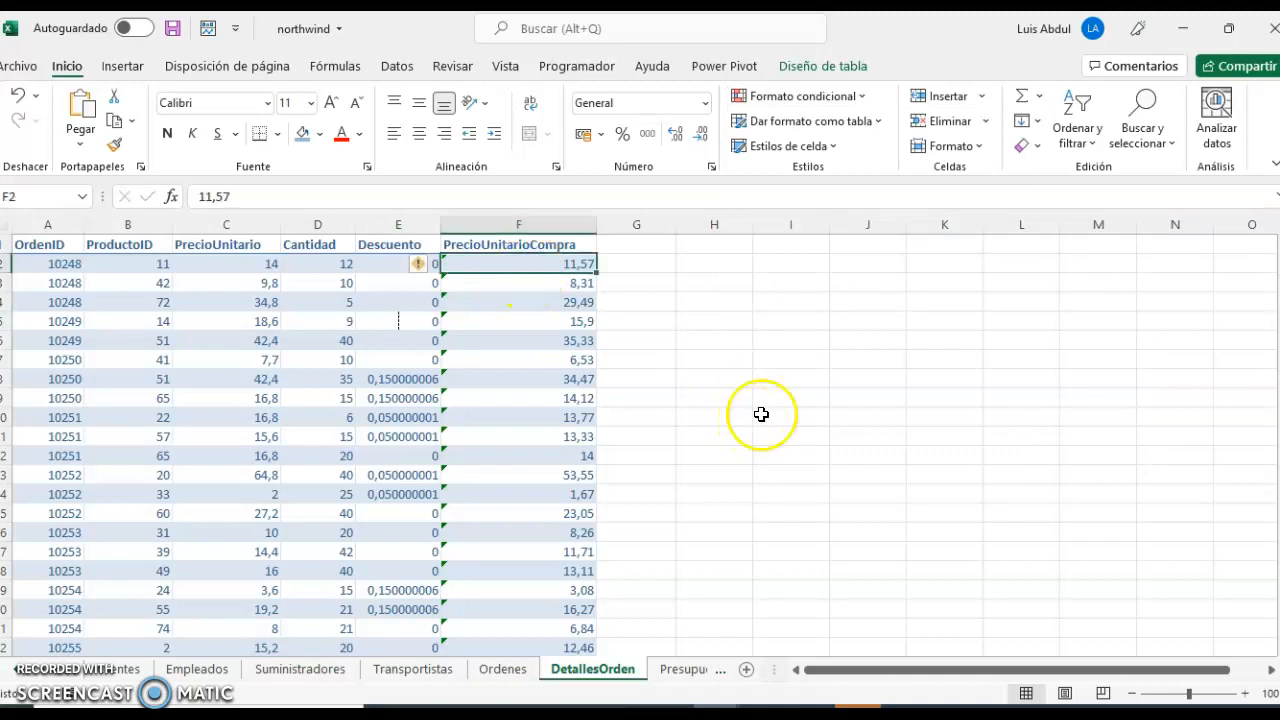
key(ctrl+shift+Down)
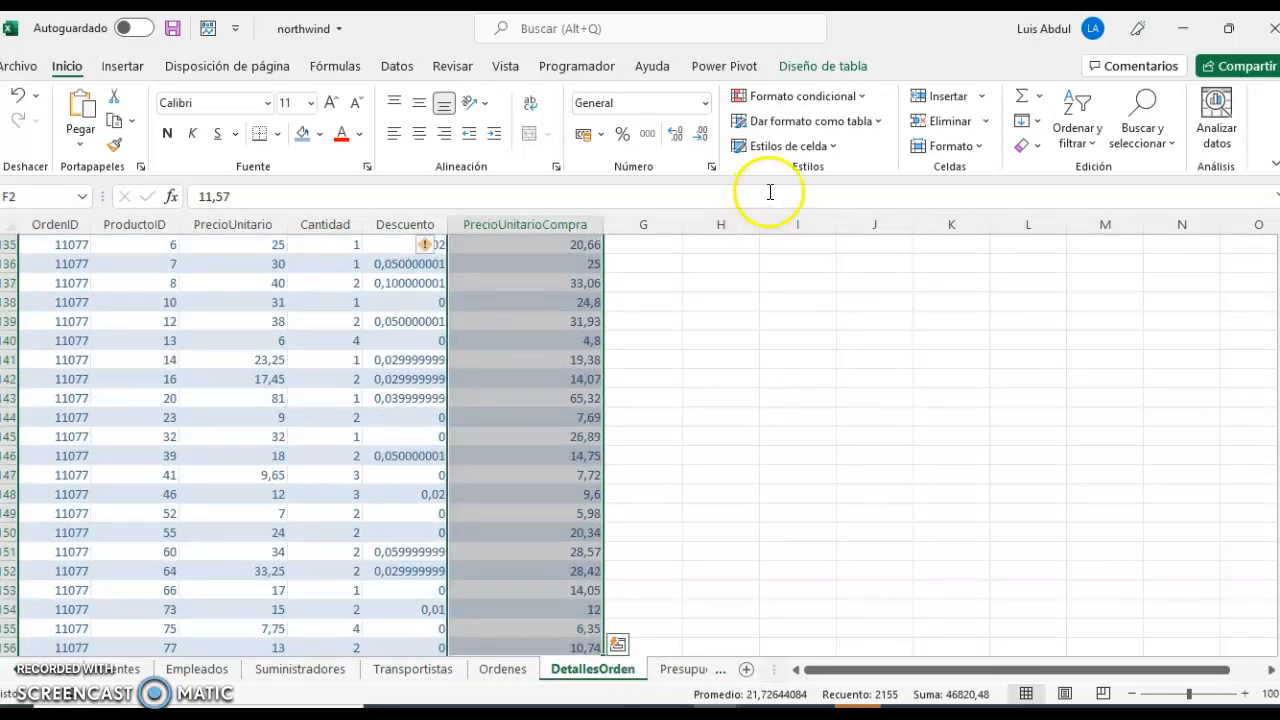
click(851, 95)
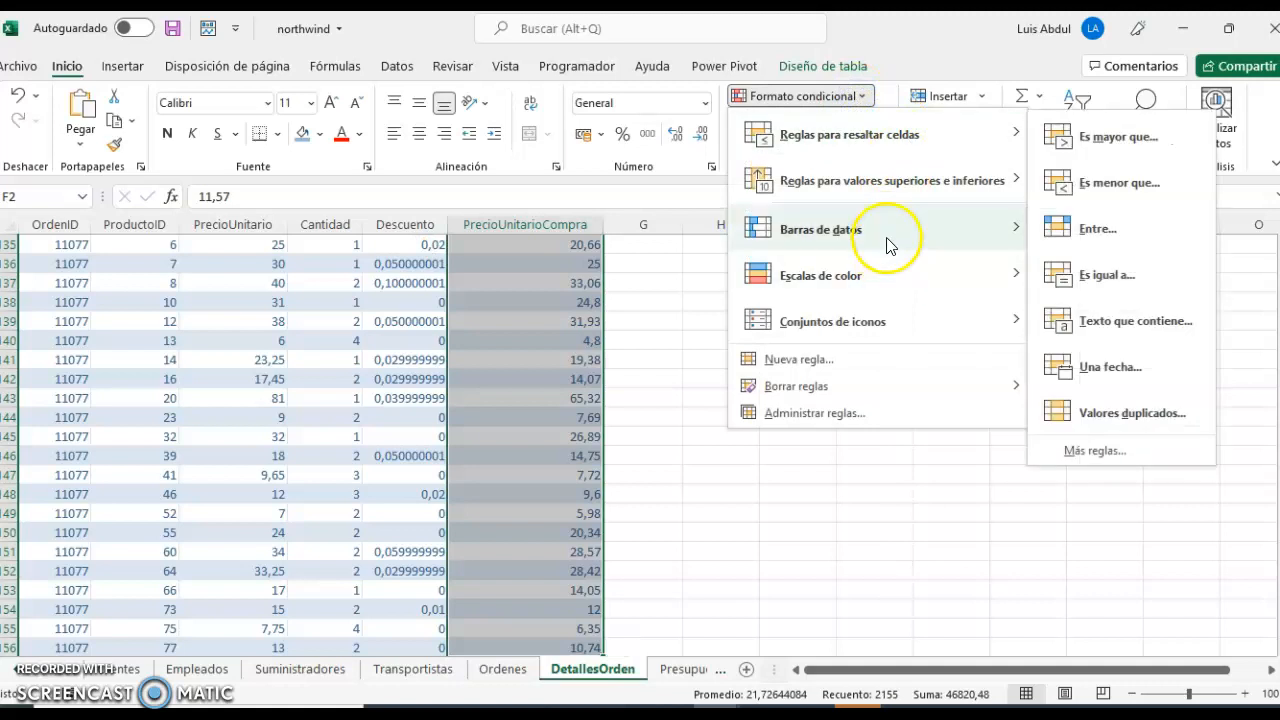
mouse_move(918, 245)
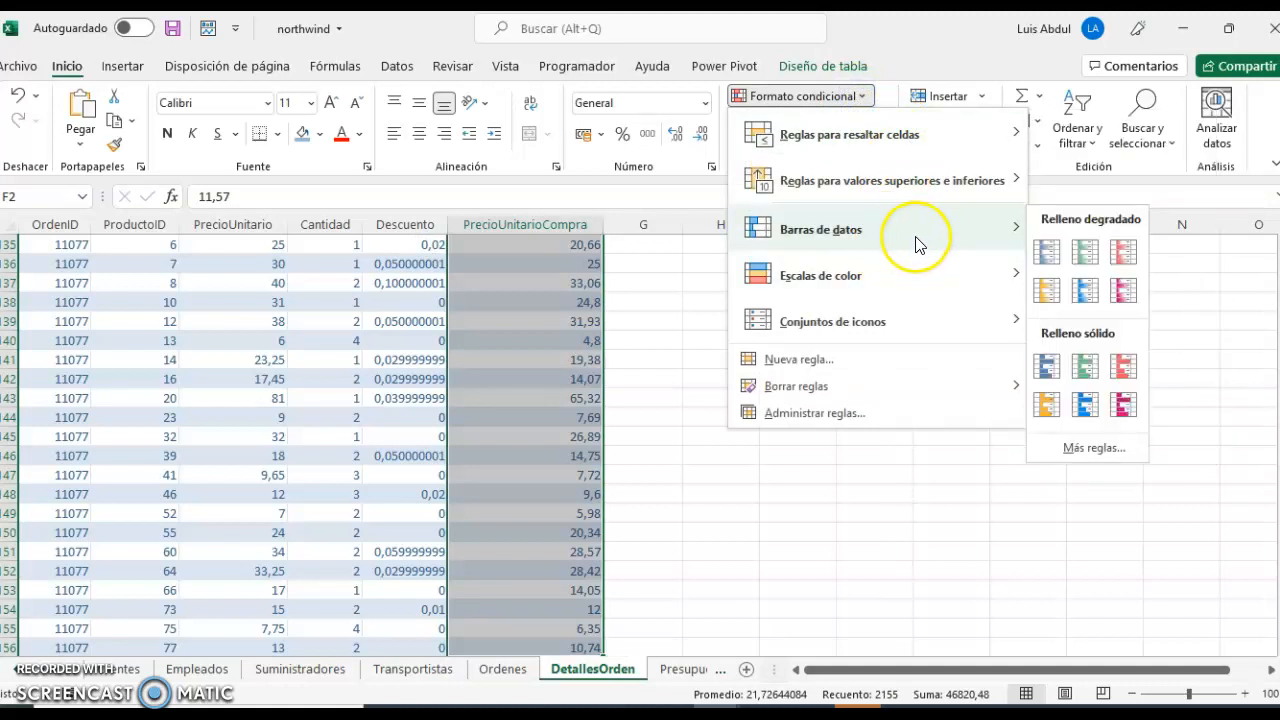
click(1087, 292)
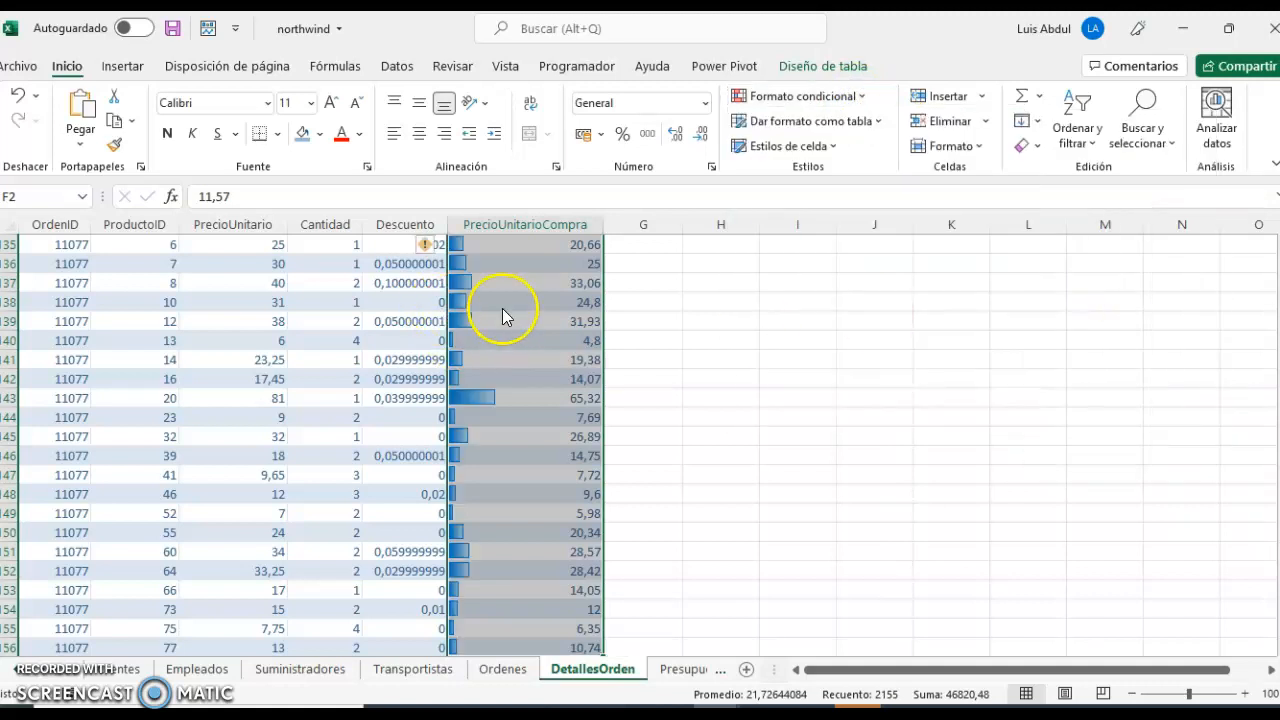
Examine the data bars along the PrecioUnitarioCompra column and the color scales offered in conditional formatting, without applying one.
scroll(576, 343, up, 18)
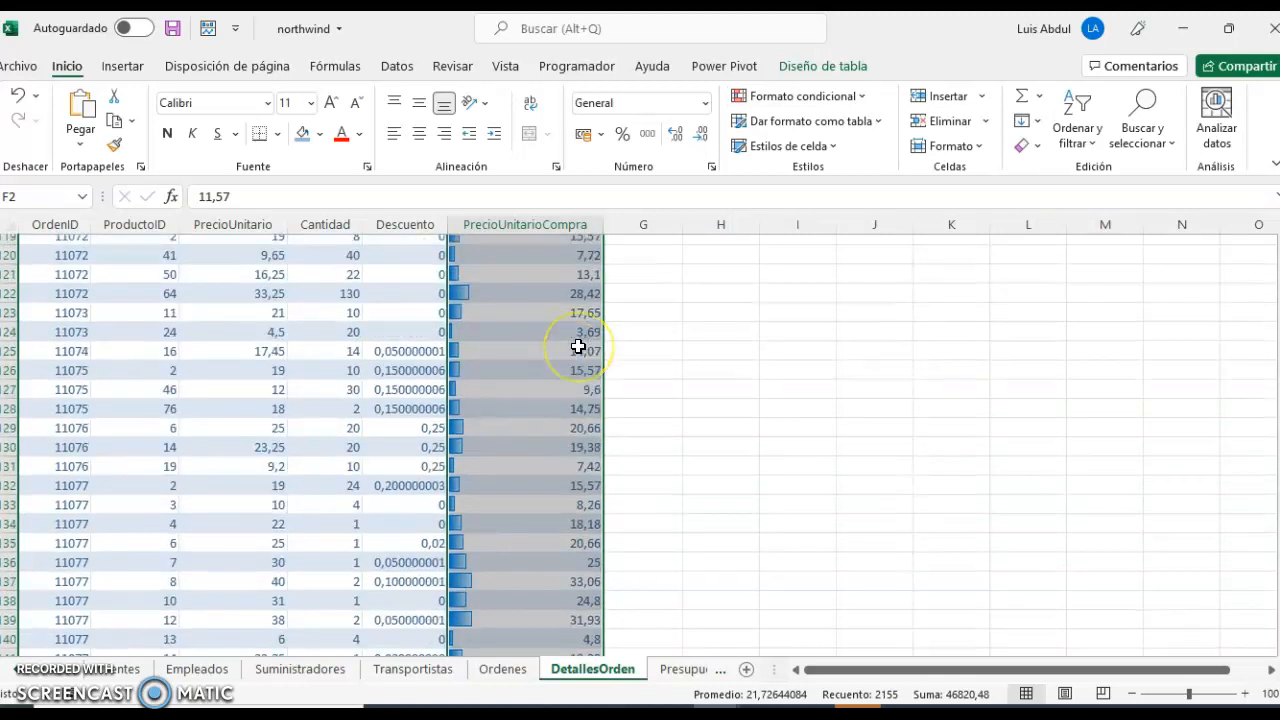
scroll(580, 345, up, 7)
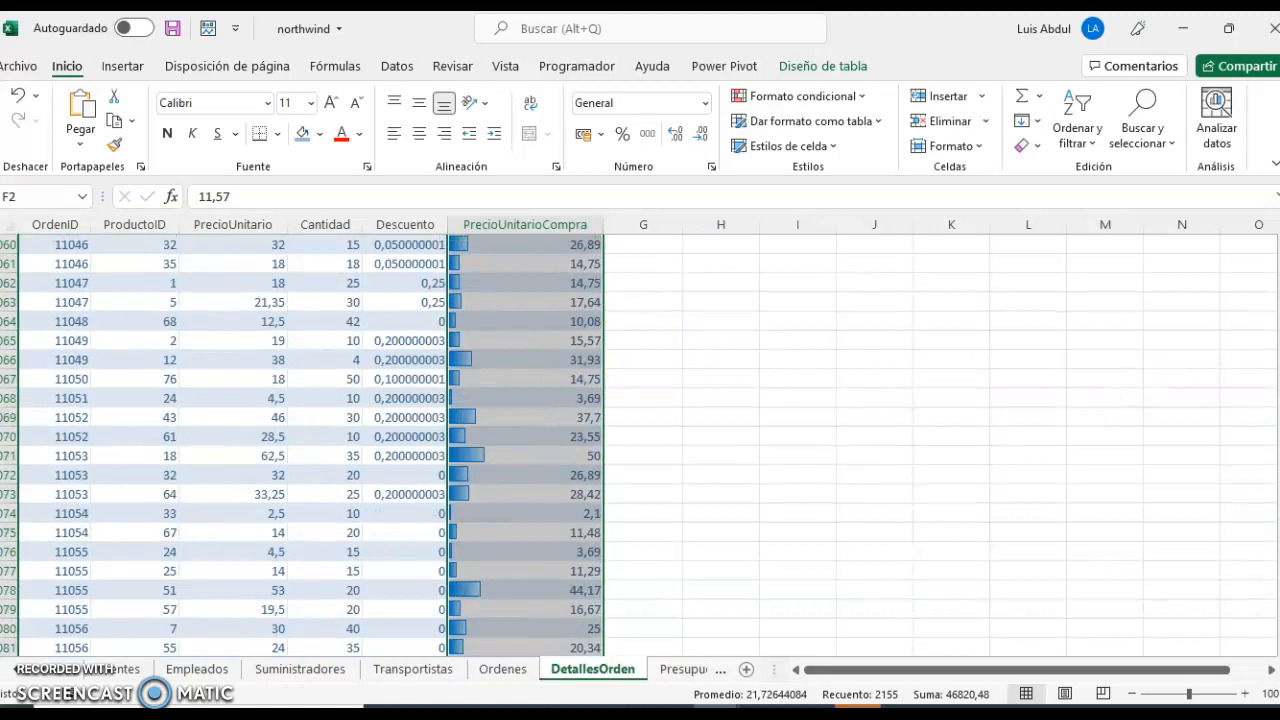
drag(1279, 625, 1279, 245)
scroll(582, 369, up, 2)
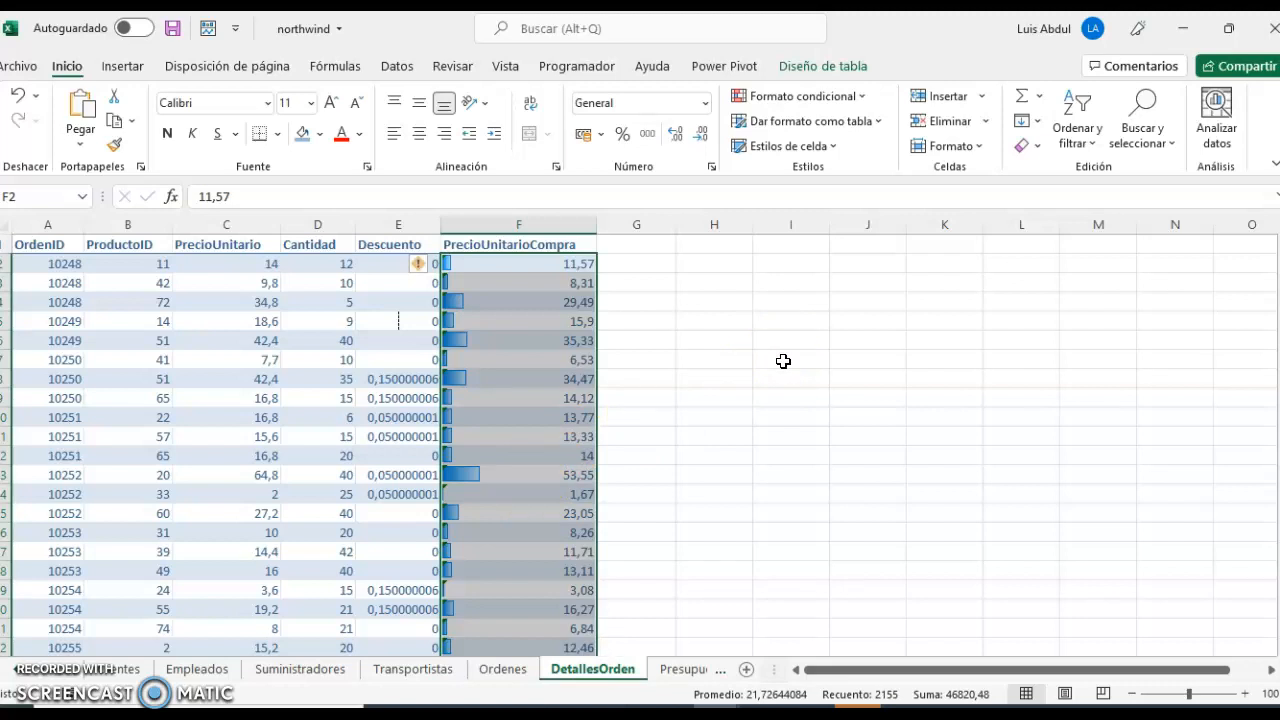
click(863, 100)
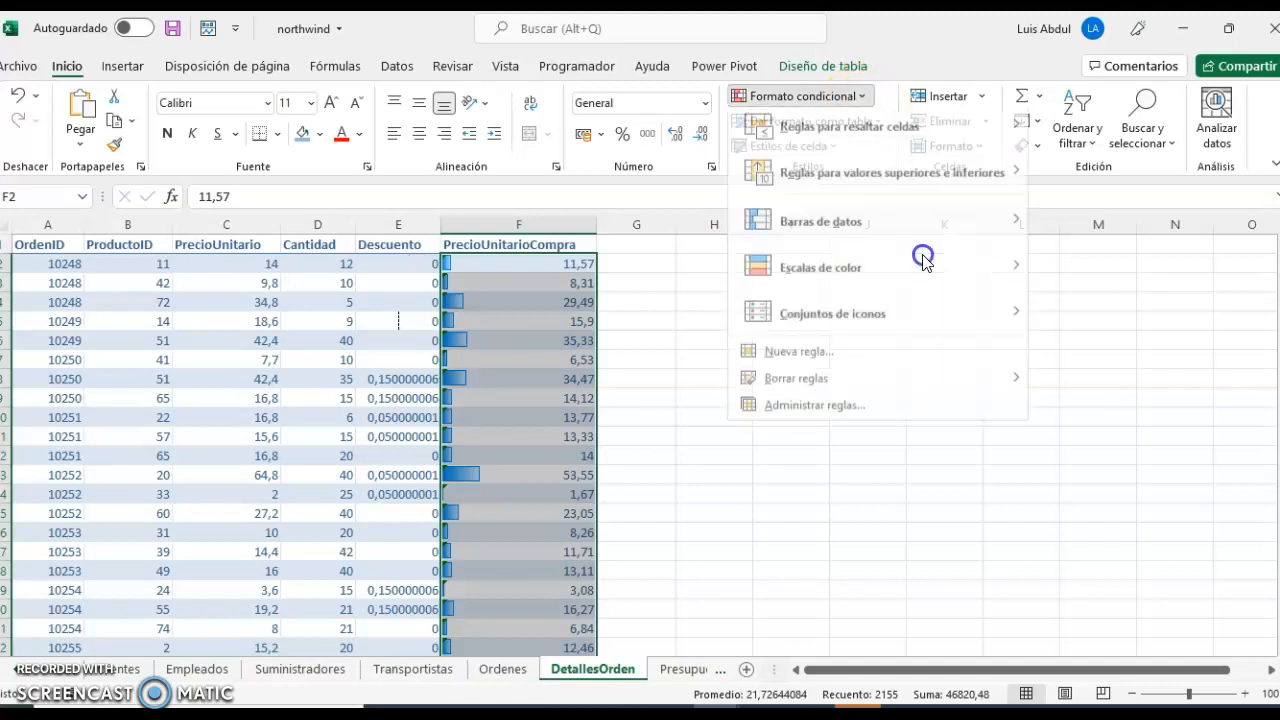
mouse_move(851, 262)
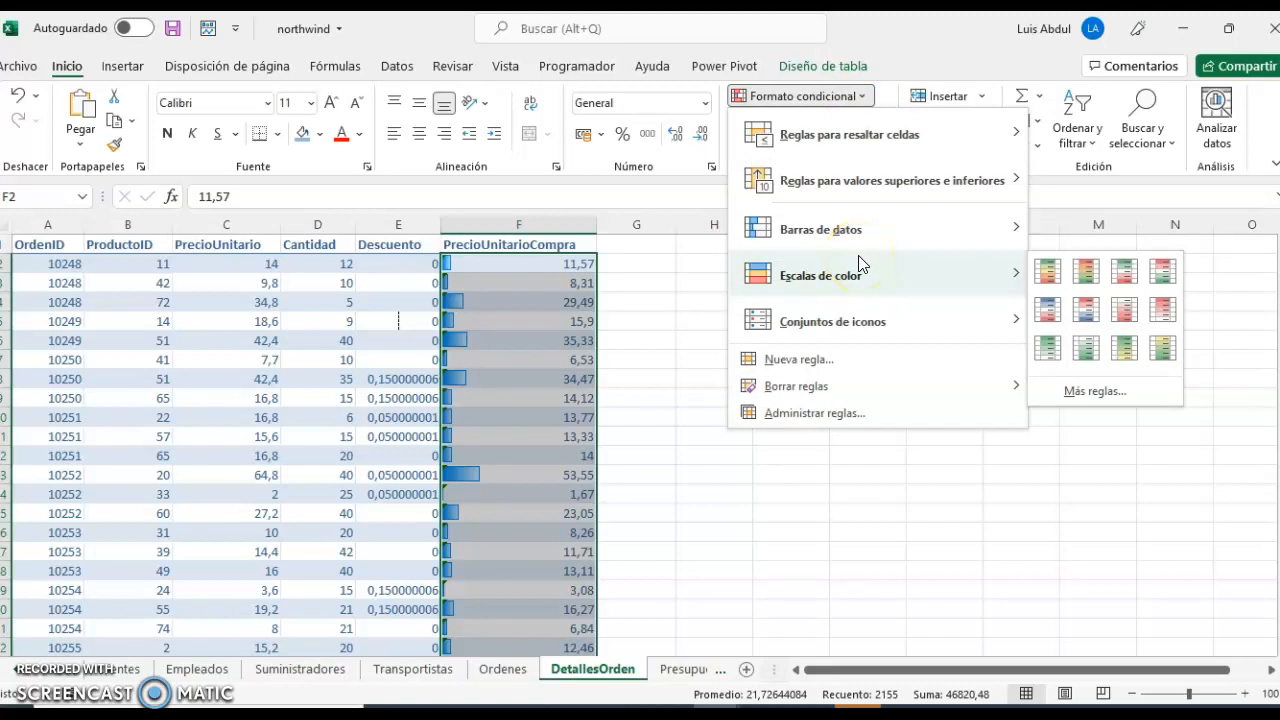
click(823, 545)
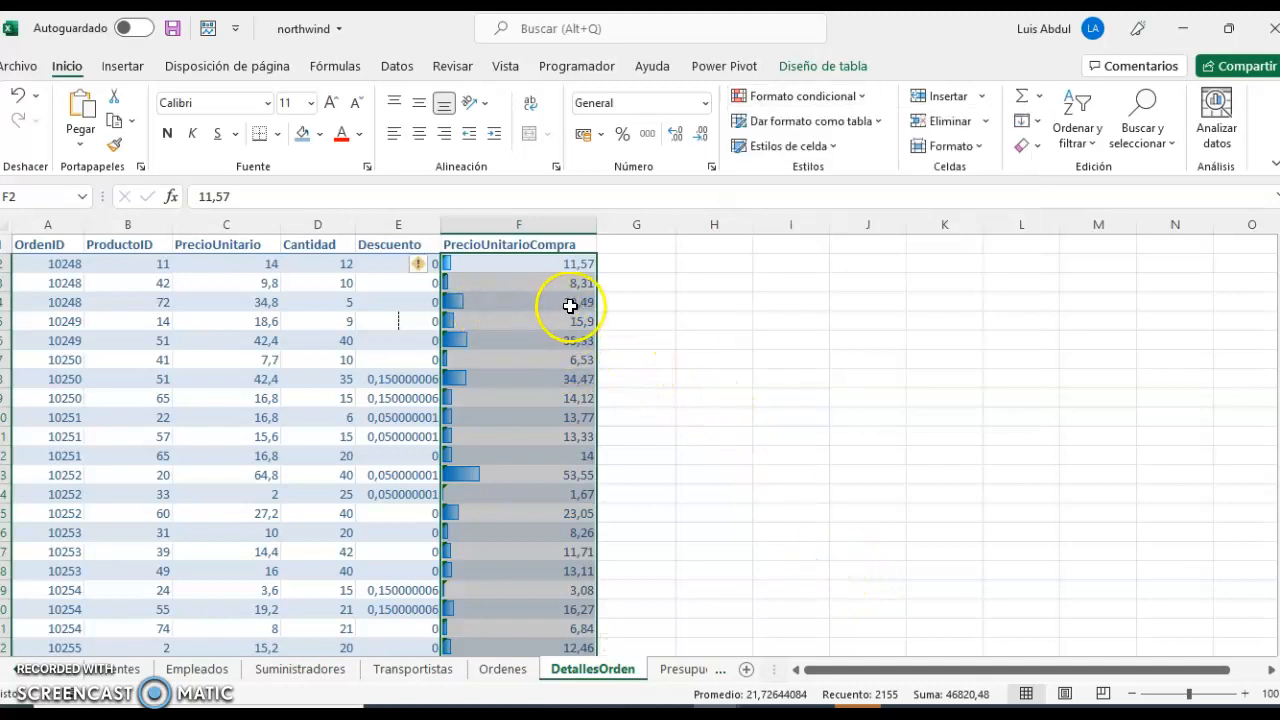
scroll(779, 401, down, 5)
scroll(779, 401, down, 12)
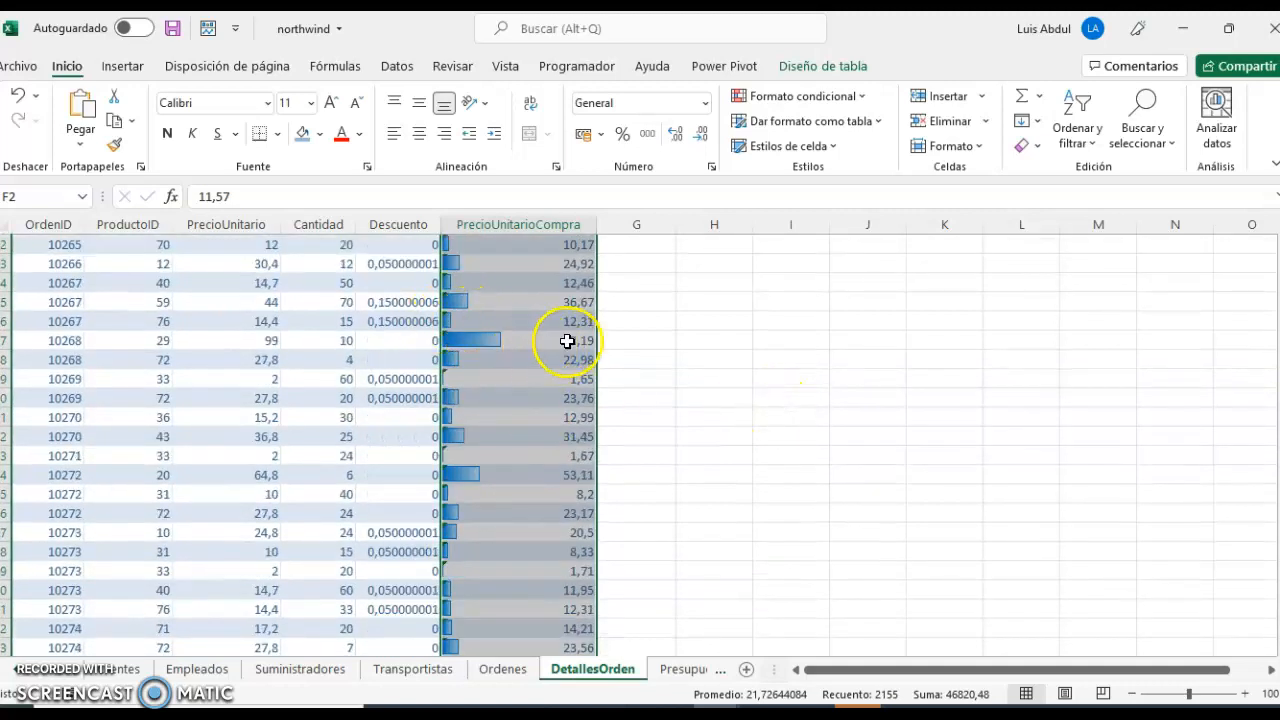
scroll(694, 409, down, 8)
scroll(699, 412, down, 10)
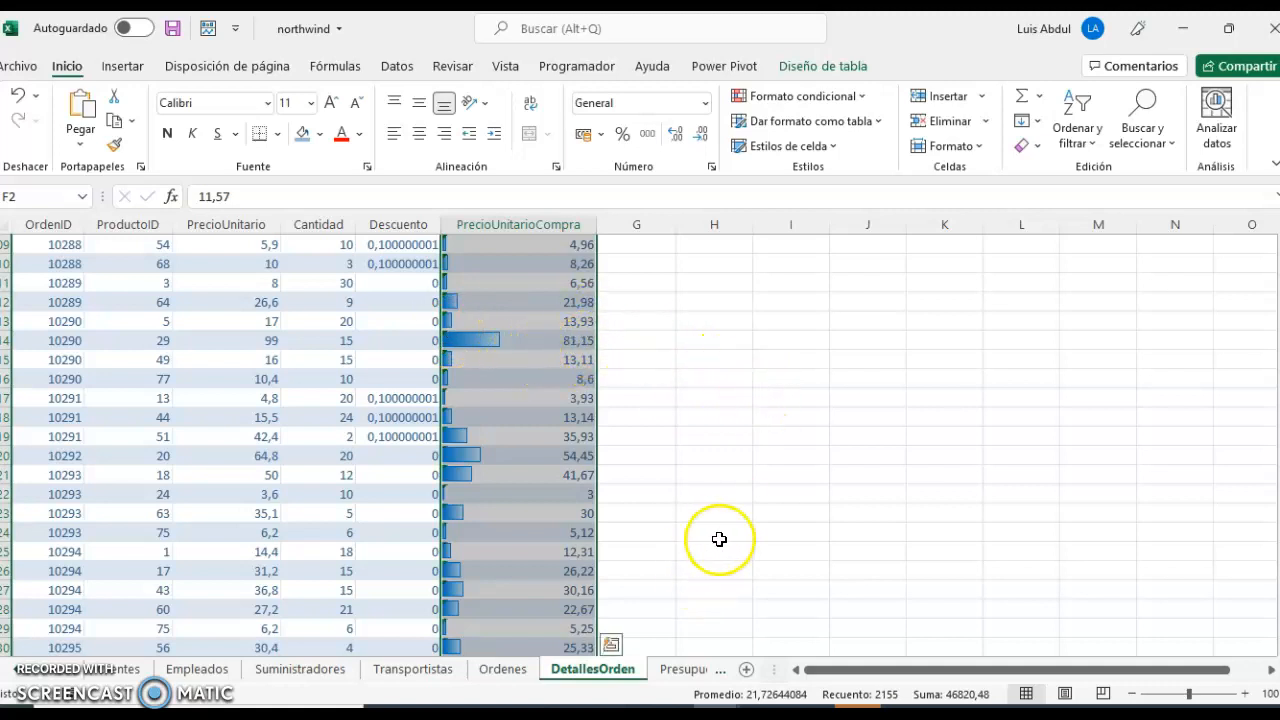
Switch to the PDF guide in Acrobat Reader and read exercise 9 with its Región, Vendedor, Tipo and Ventas table.
click(769, 717)
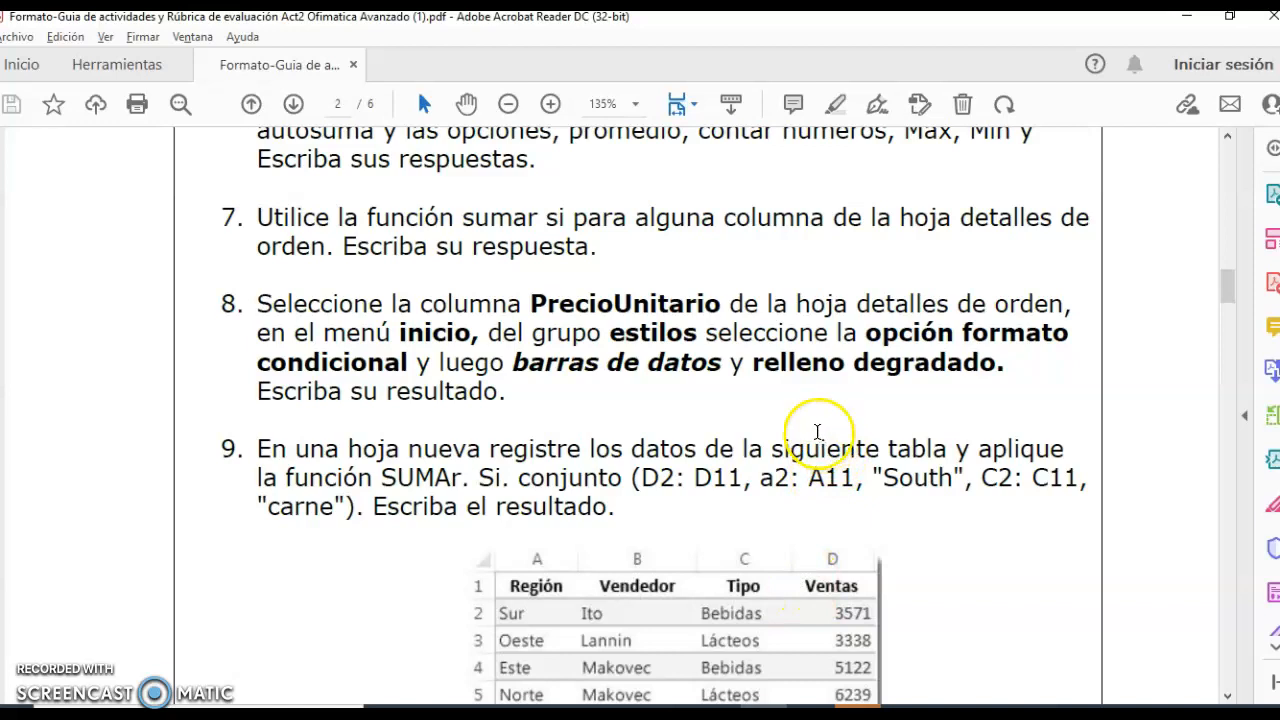
scroll(766, 434, down, 4)
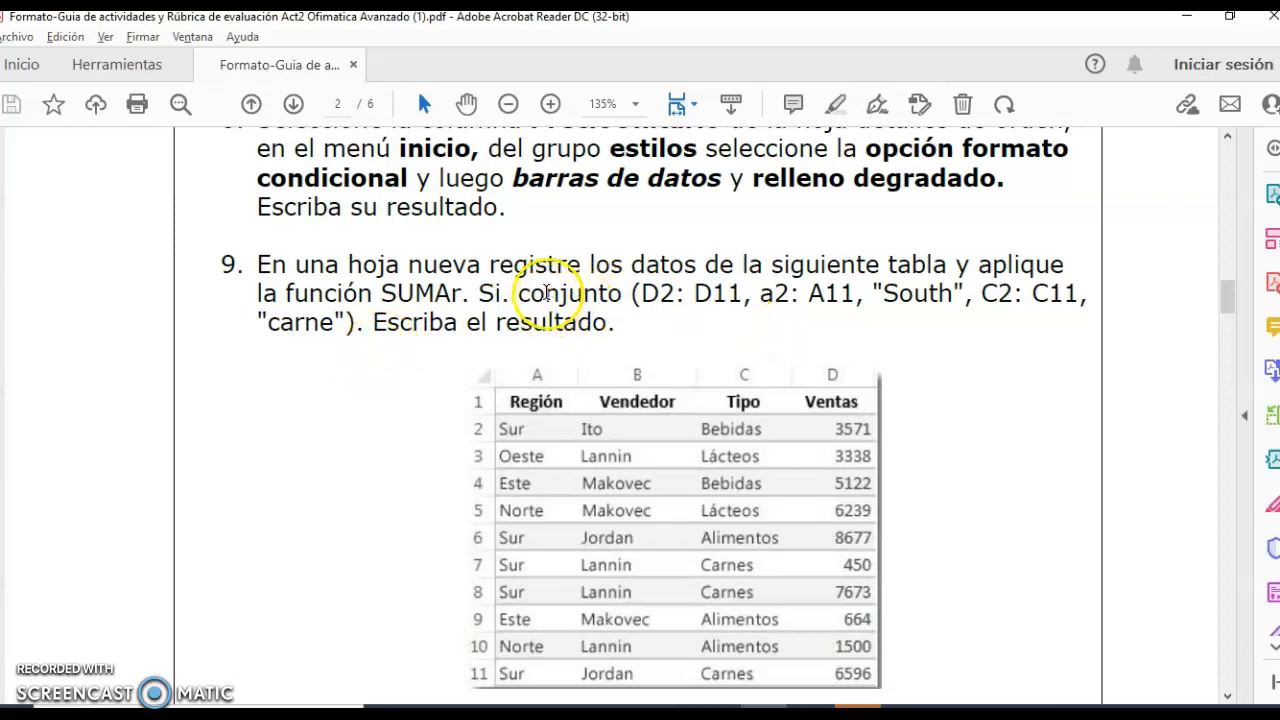
scroll(1041, 393, down, 2)
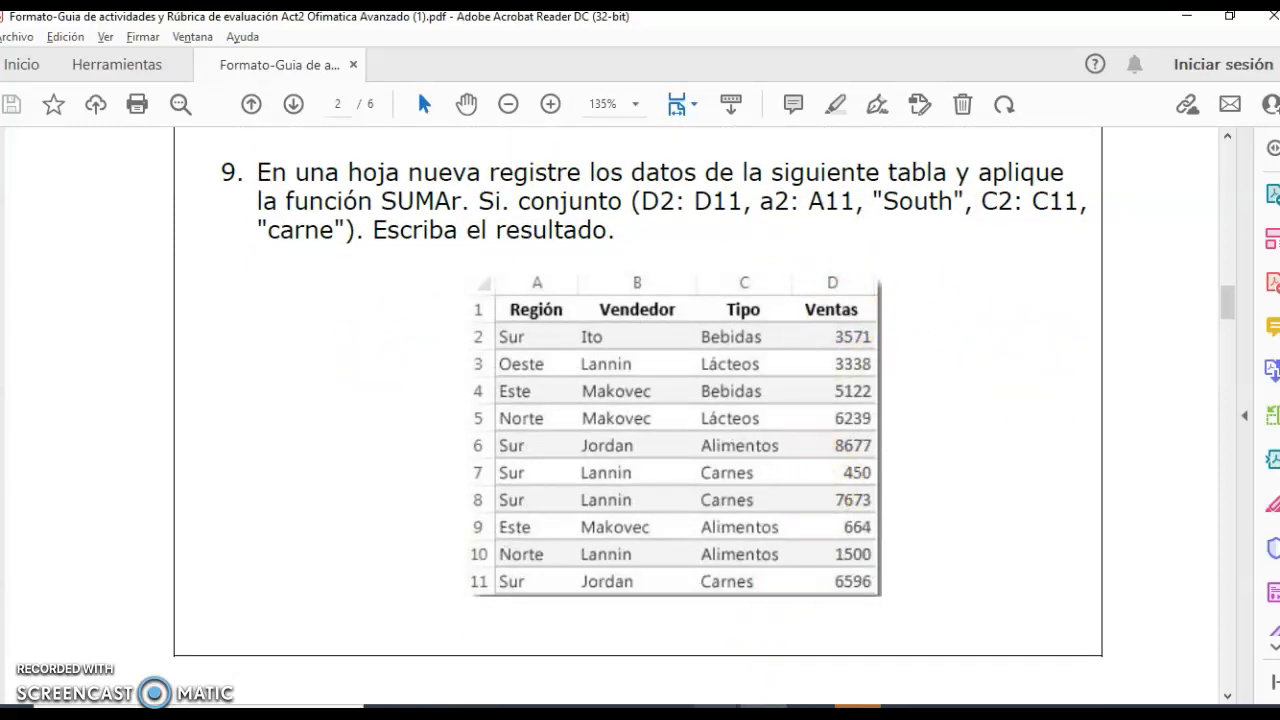
Compare the Región, Vendedor, Tipo and Ventas data on Hoja2 of the Libro2 workbook in Excel with exercise 9 in the PDF guide.
mouse_move(740, 712)
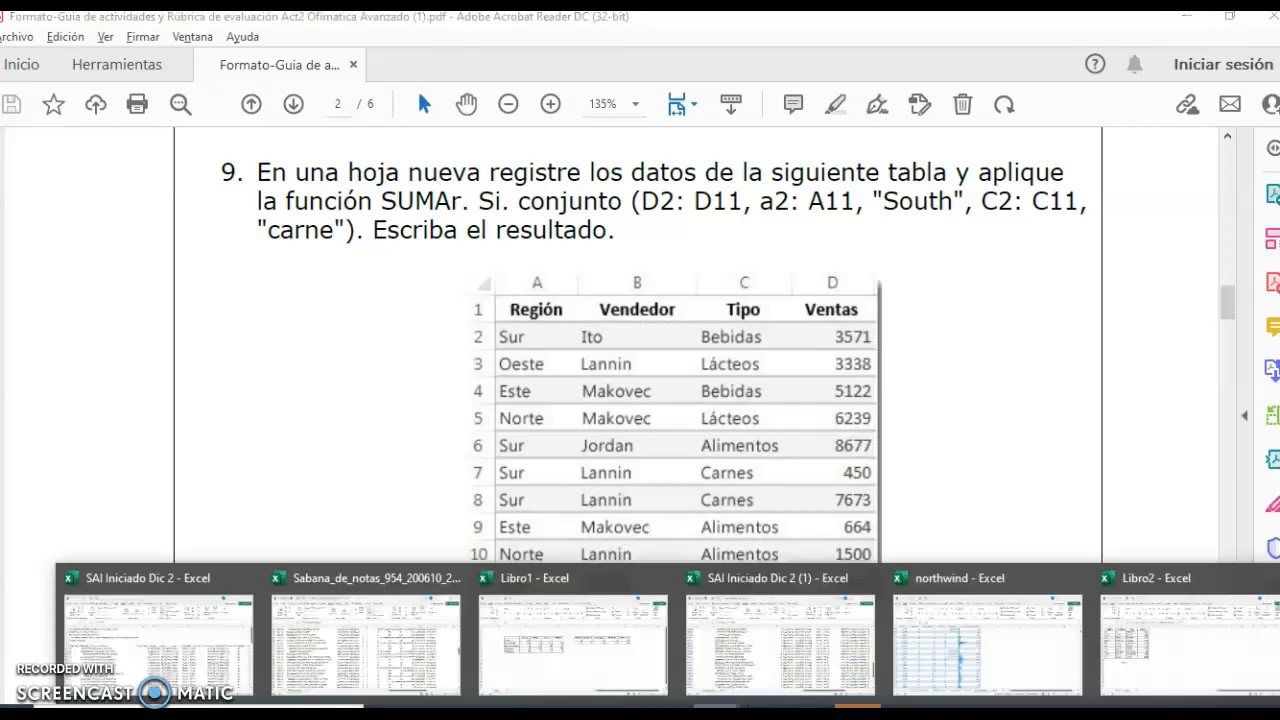
click(1188, 675)
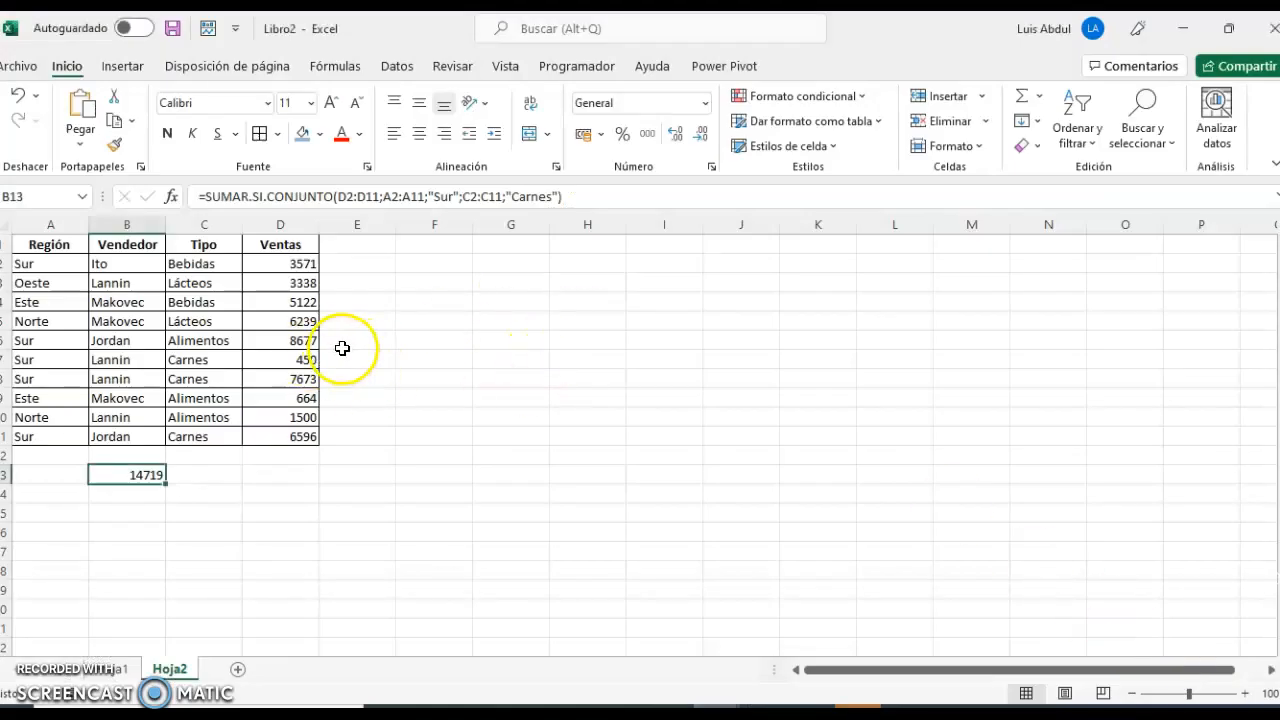
mouse_move(760, 712)
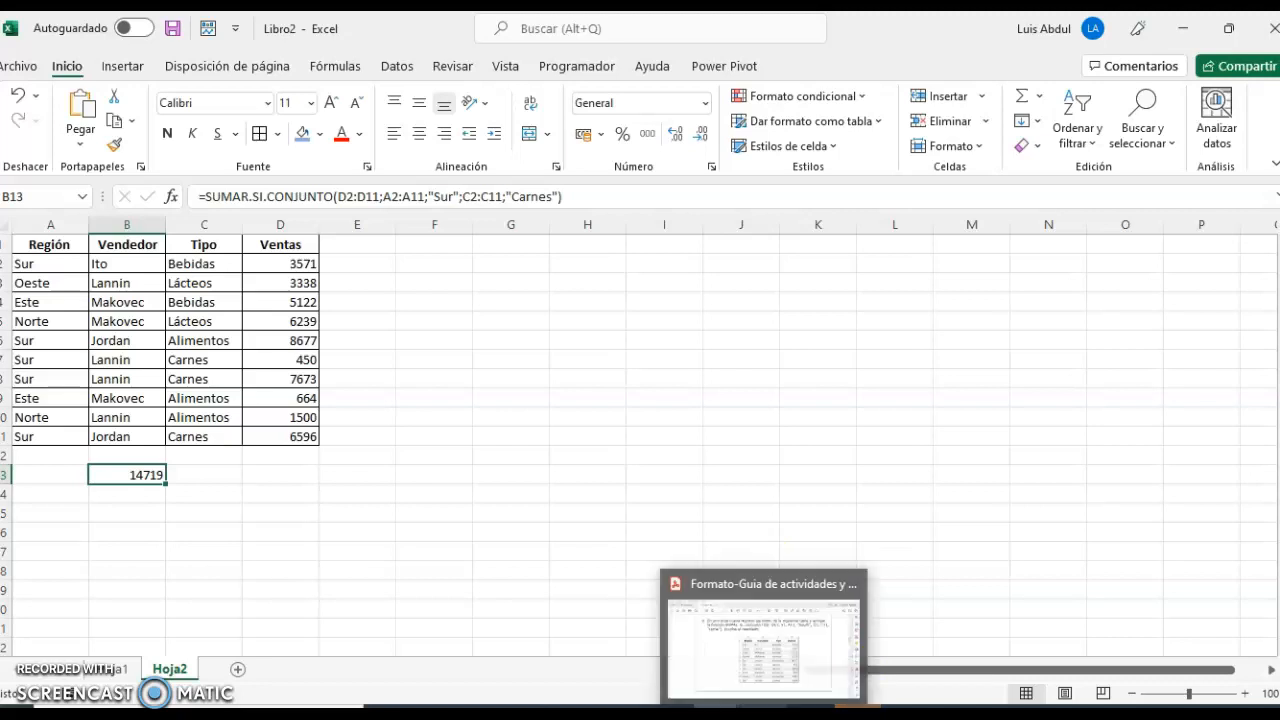
click(830, 610)
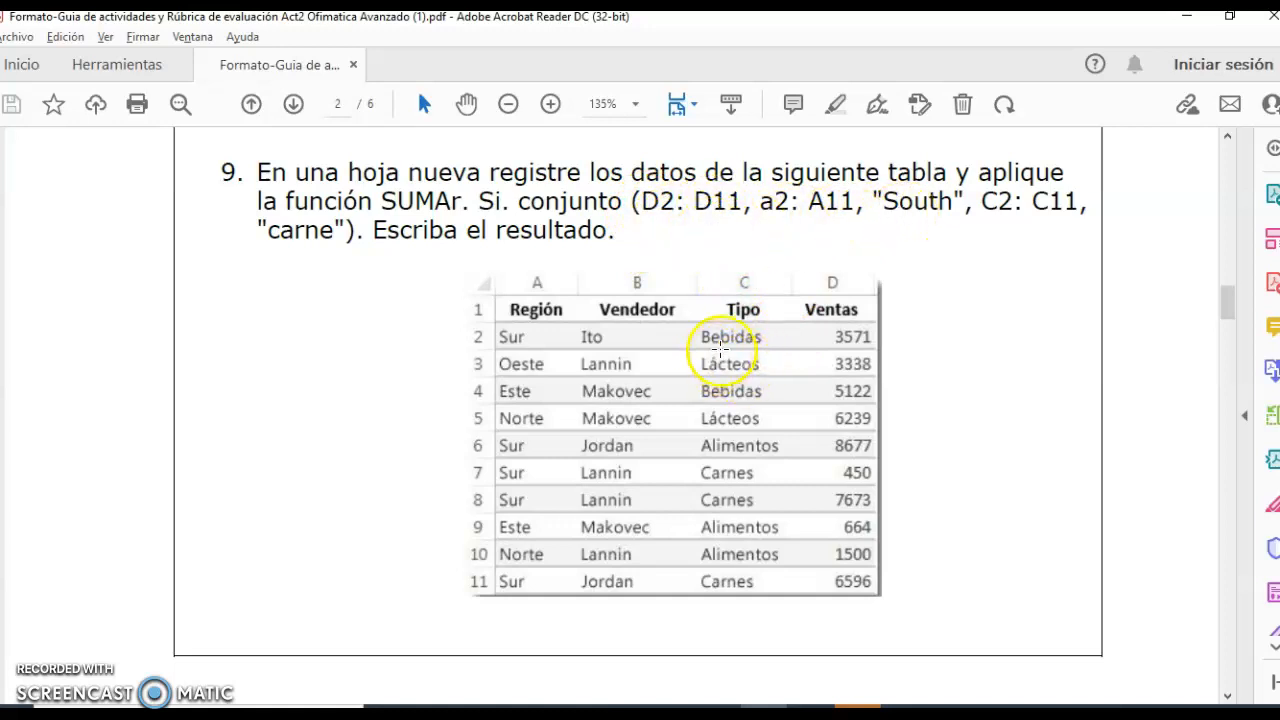
mouse_move(715, 712)
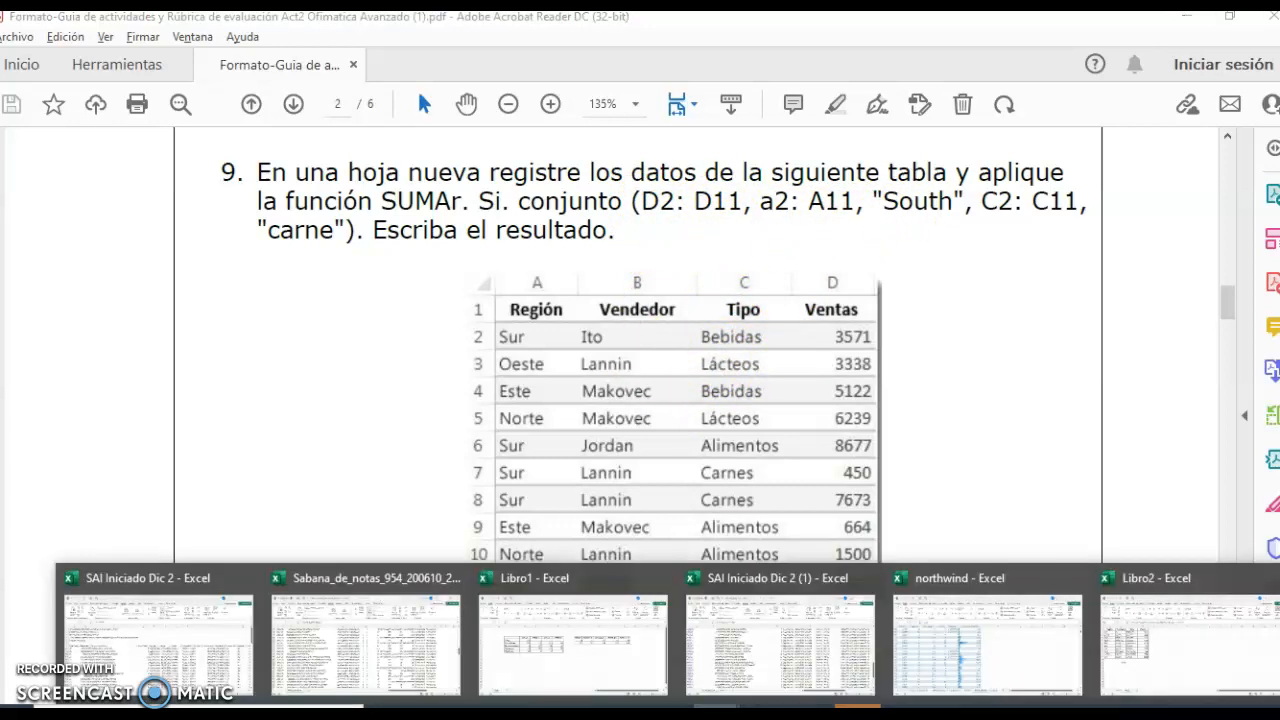
click(1141, 677)
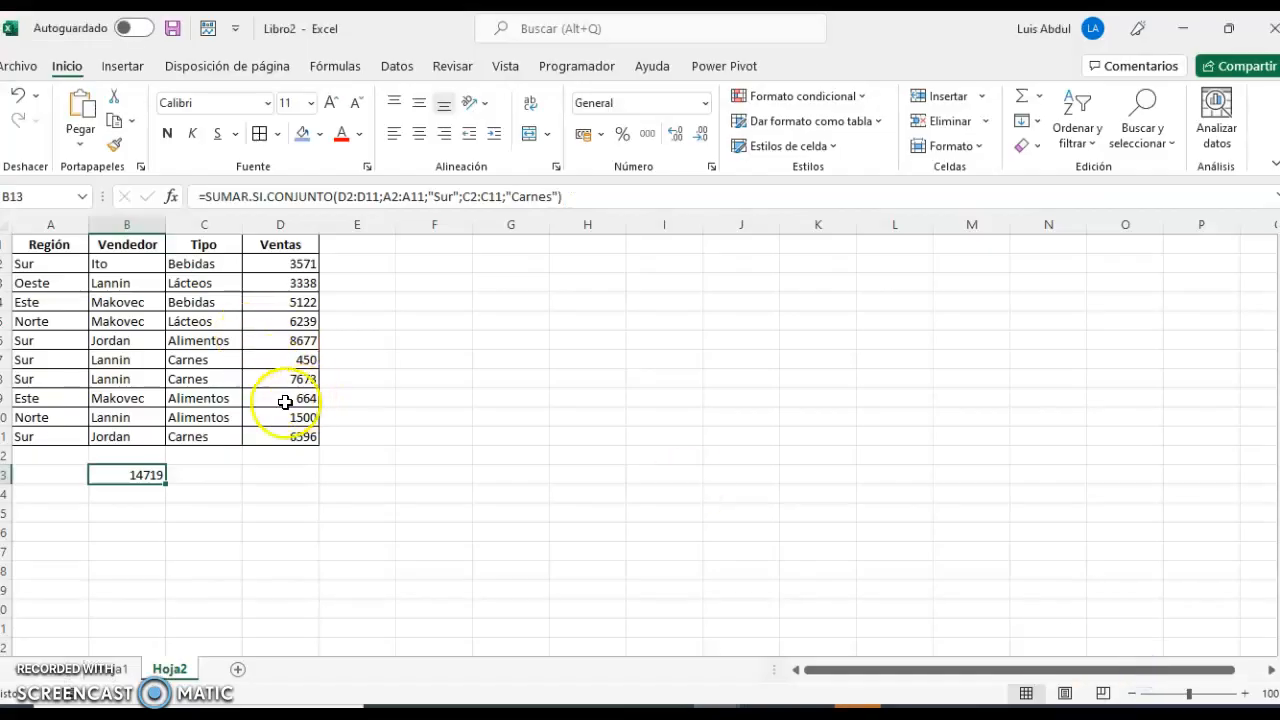
Examine the ranges highlighted by the SUMAR.SI.CONJUNTO formula in B13, leaving the formula without changes.
click(206, 197)
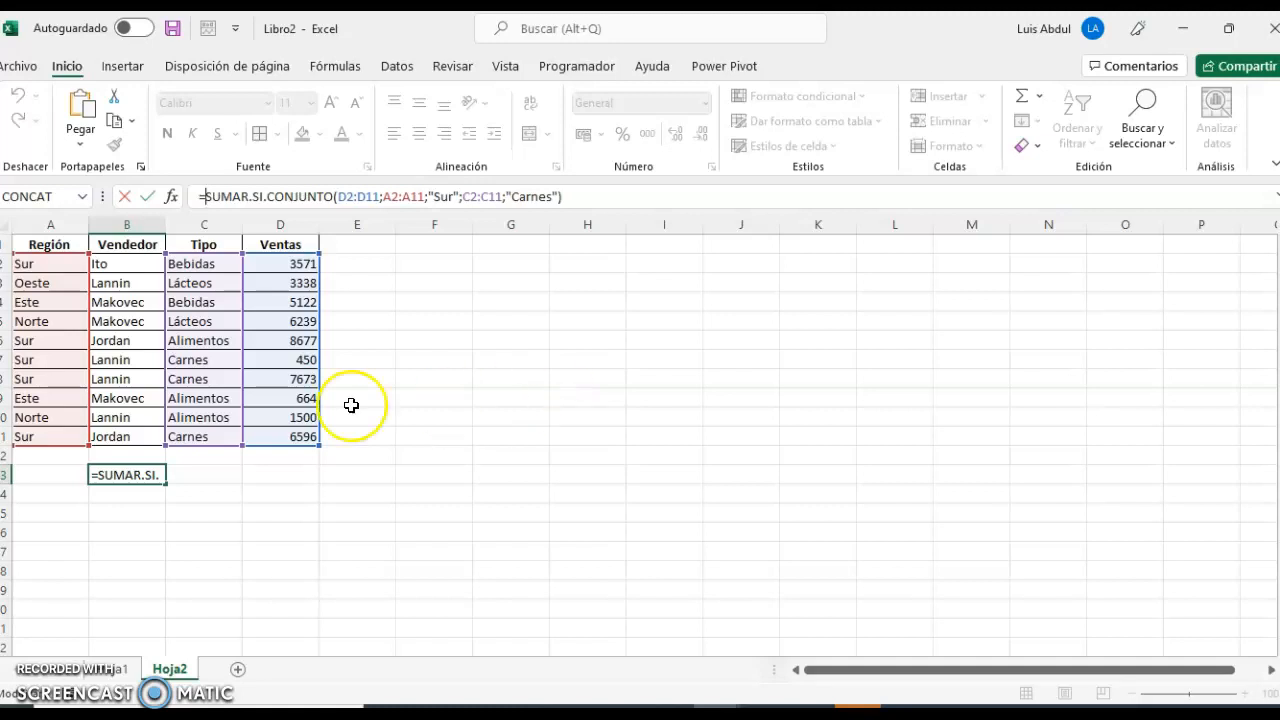
click(423, 302)
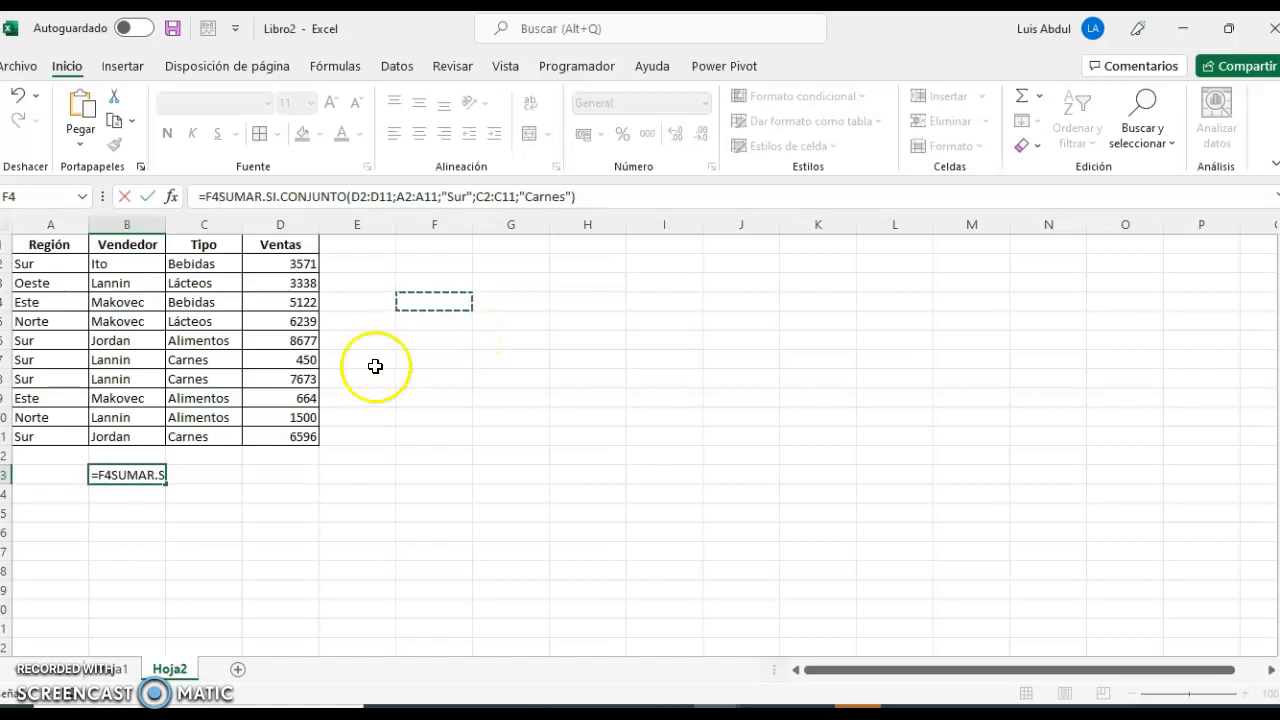
key(Escape)
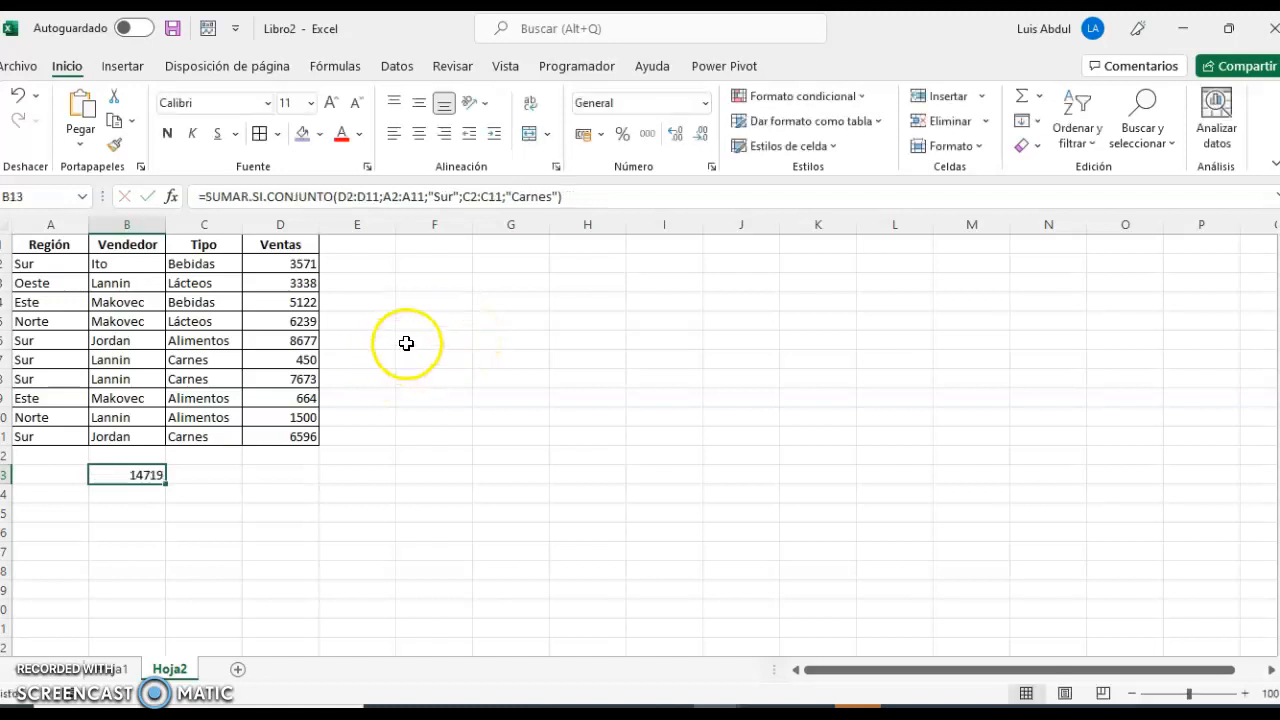
Try starting a SUMAR.SI.CONJUNTO formula in empty cell F4 and clear the entry.
click(431, 300)
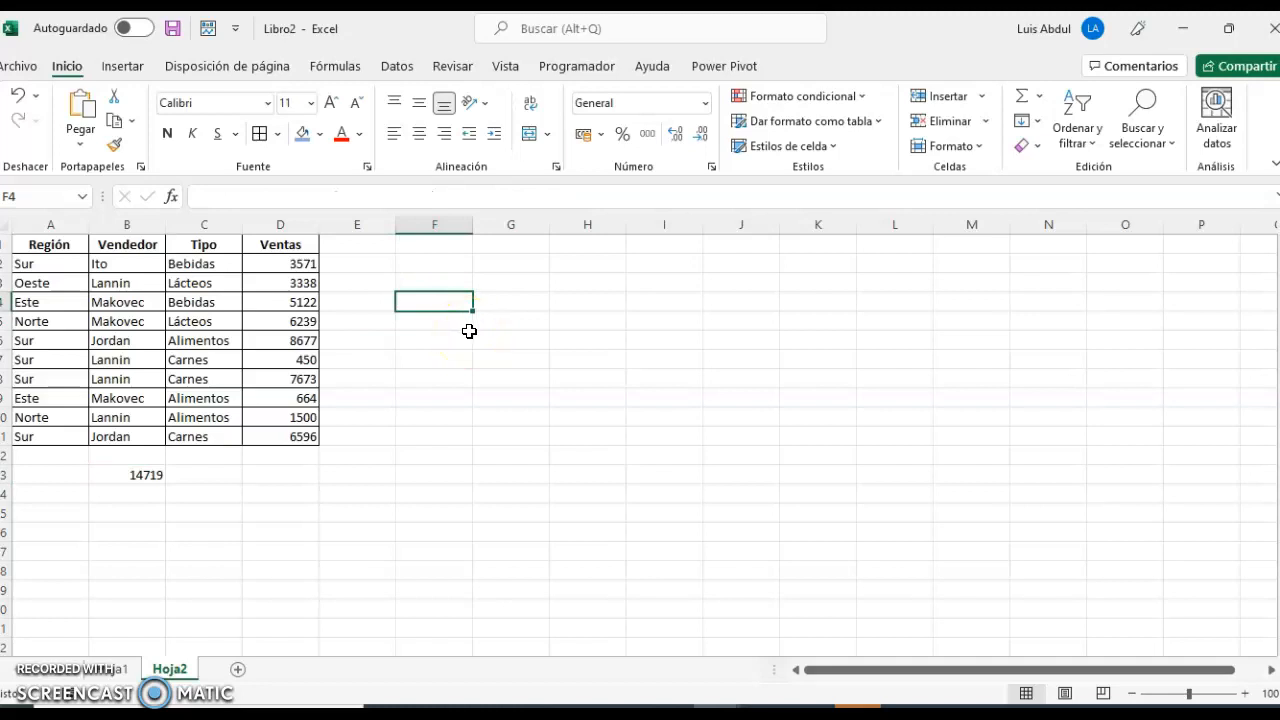
text(=)
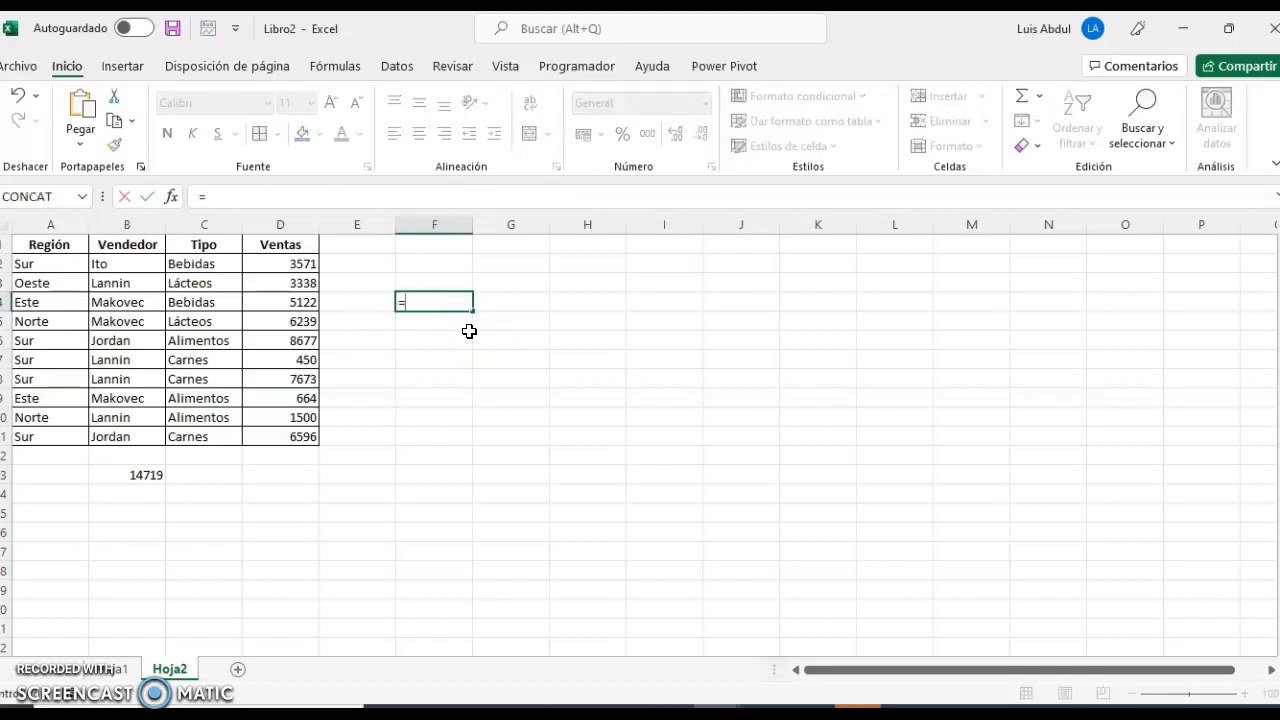
text(suma)
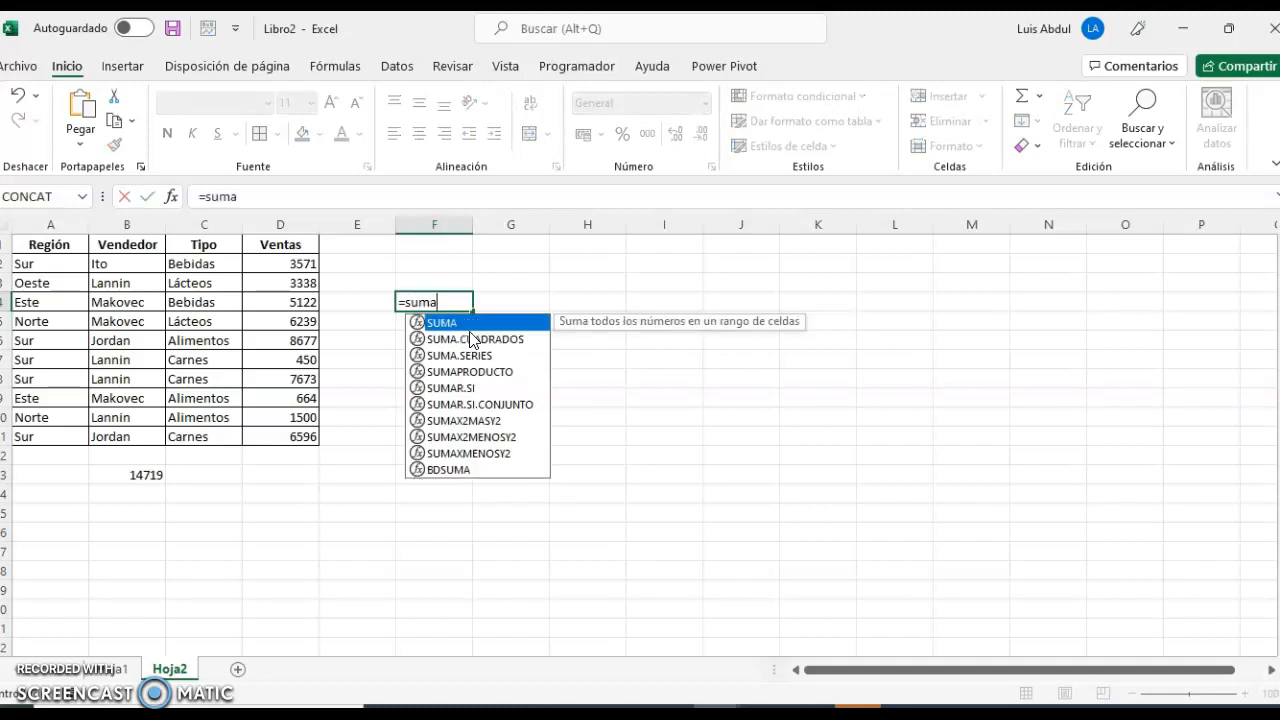
text(r)
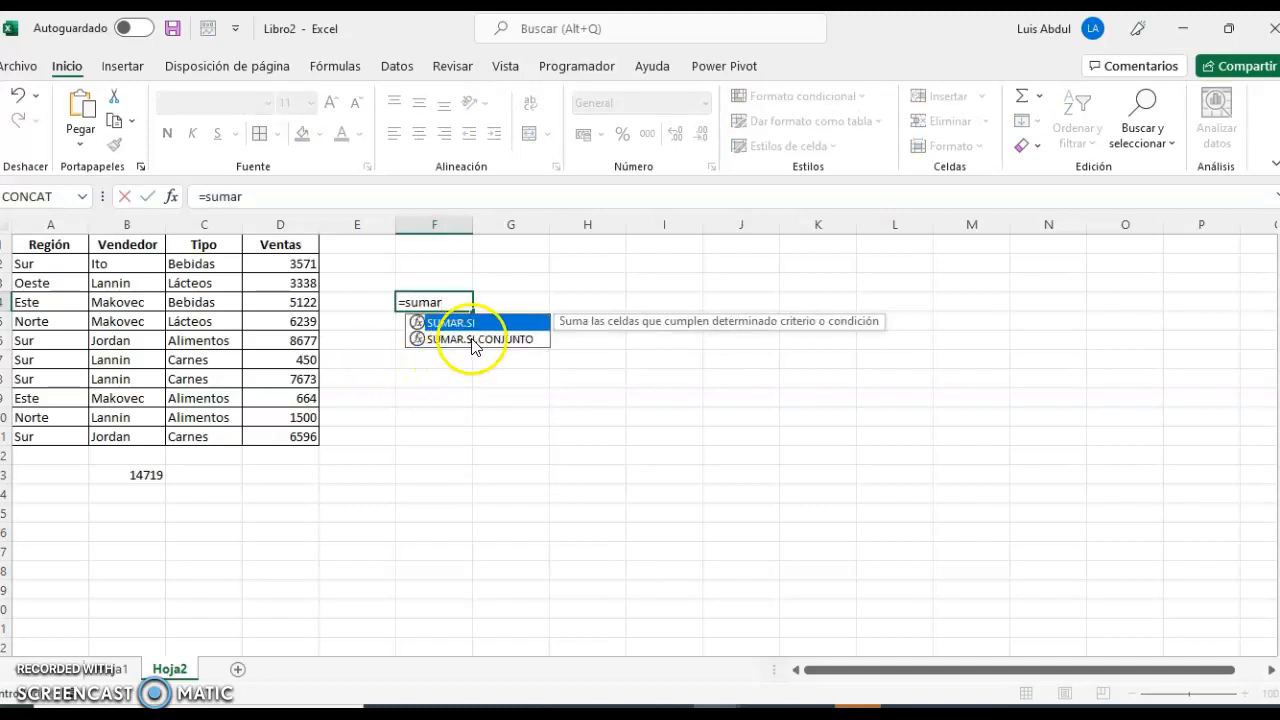
click(475, 339)
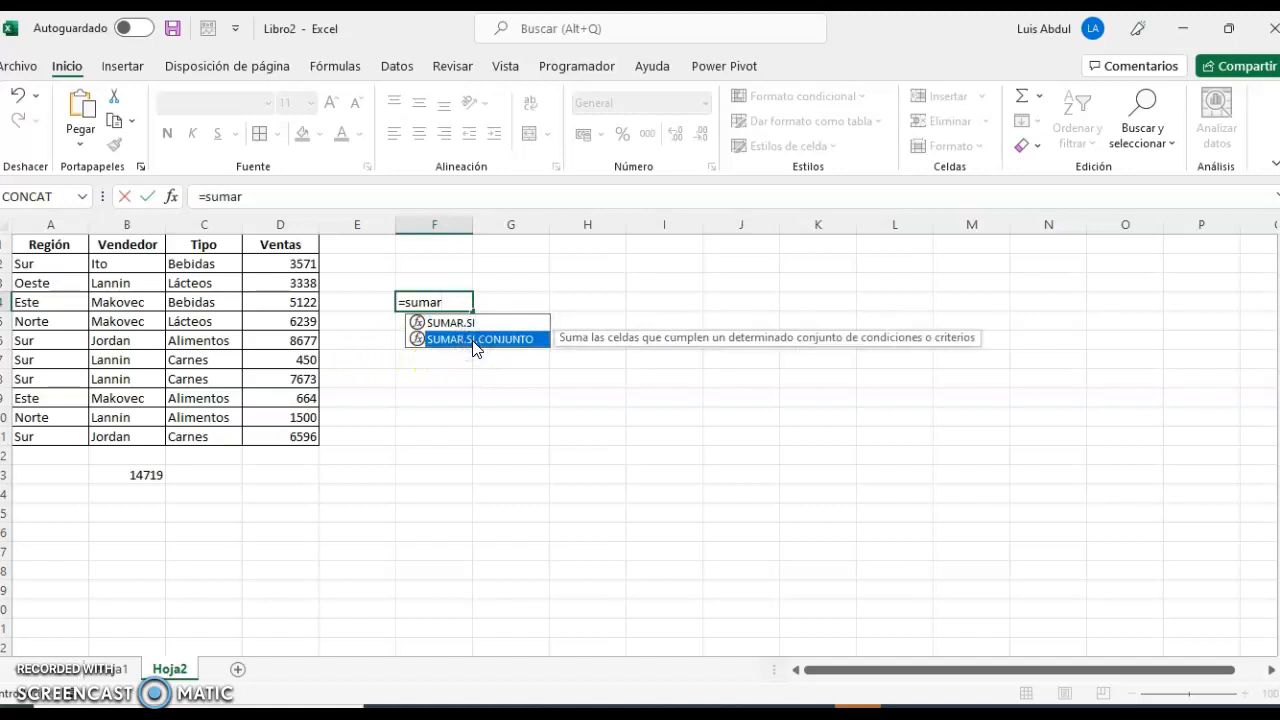
double_click(474, 340)
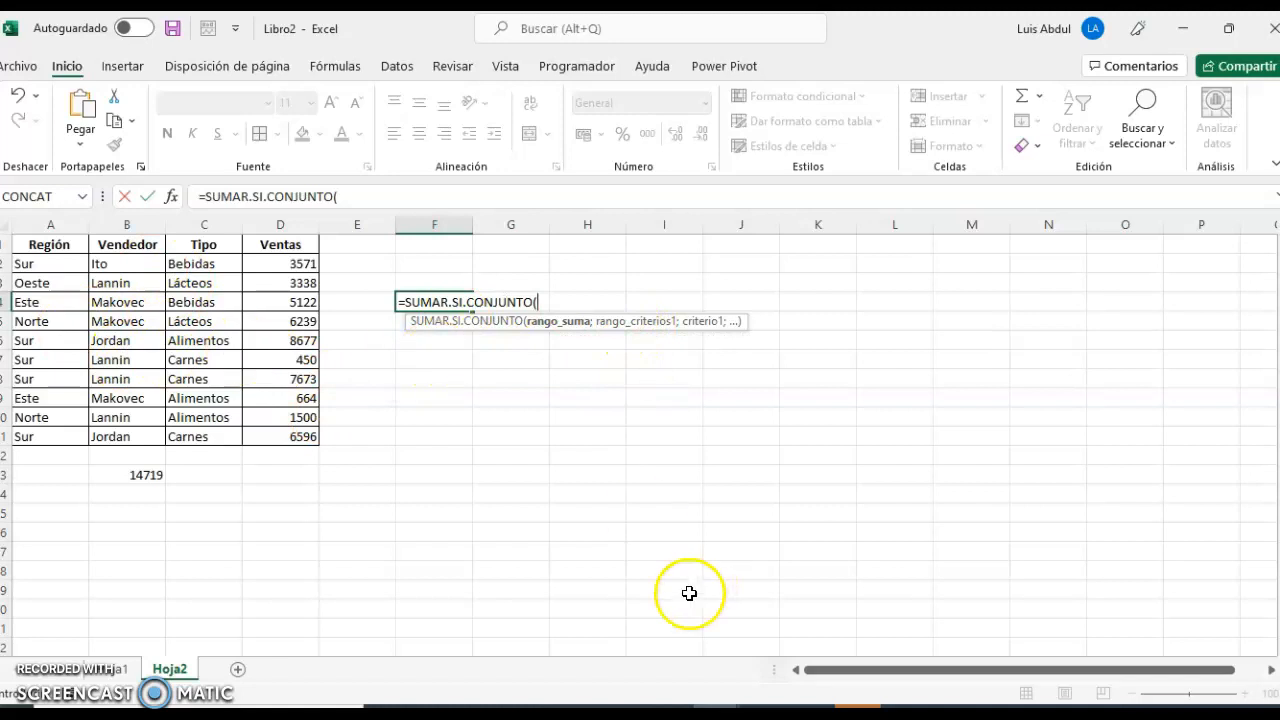
key(BackSpace)
key(BackSpace)
key(BackSpace)
key(BackSpace)
key(BackSpace)
key(BackSpace)
key(BackSpace)
key(BackSpace)
key(BackSpace)
key(BackSpace)
key(BackSpace)
key(BackSpace)
key(BackSpace)
key(BackSpace)
key(BackSpace)
key(BackSpace)
key(BackSpace)
key(BackSpace)
key(BackSpace)
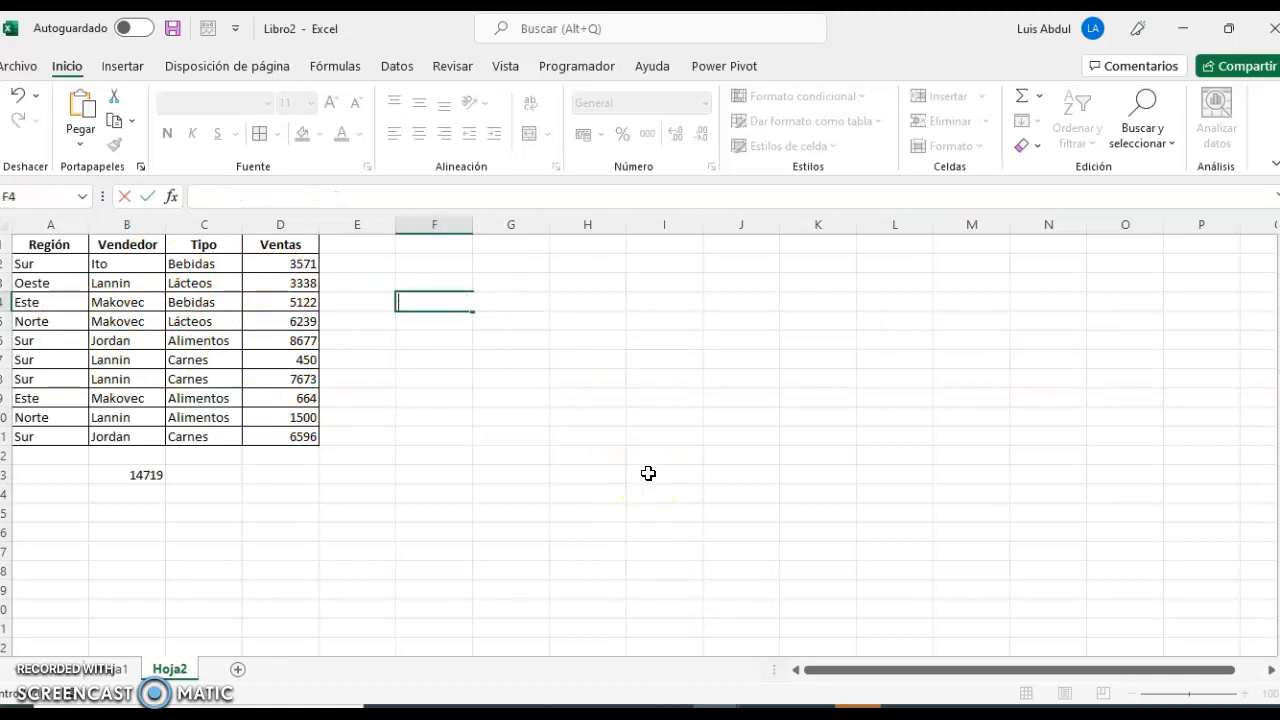
Read the sum range and the "Sur" and "Carnes" criteria in B13's SUMAR.SI.CONJUNTO formula.
click(150, 474)
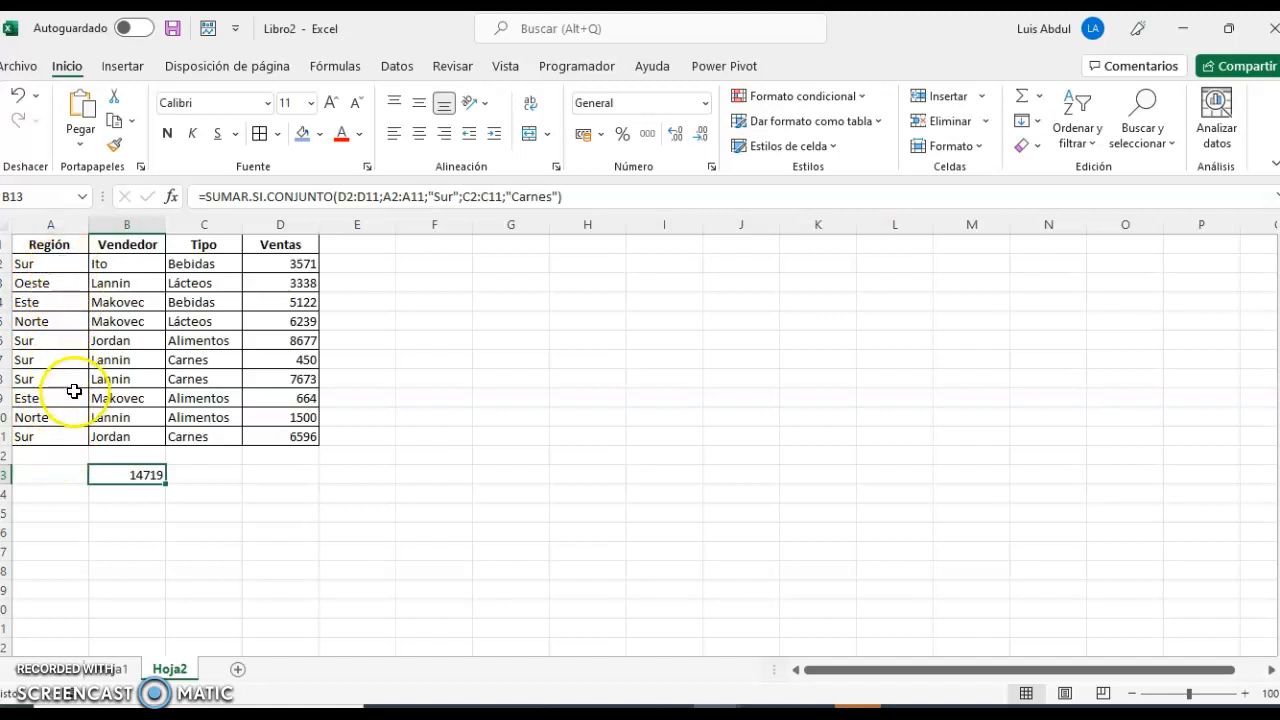
click(472, 207)
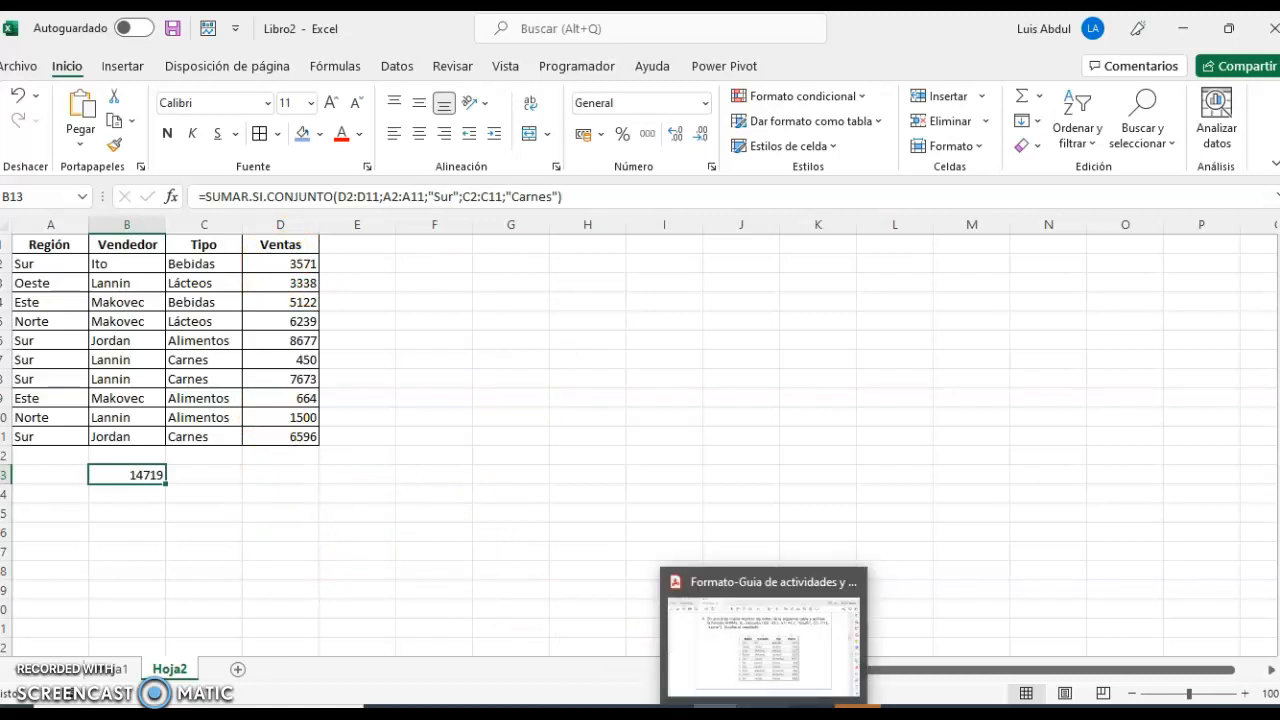
click(763, 712)
click(763, 712)
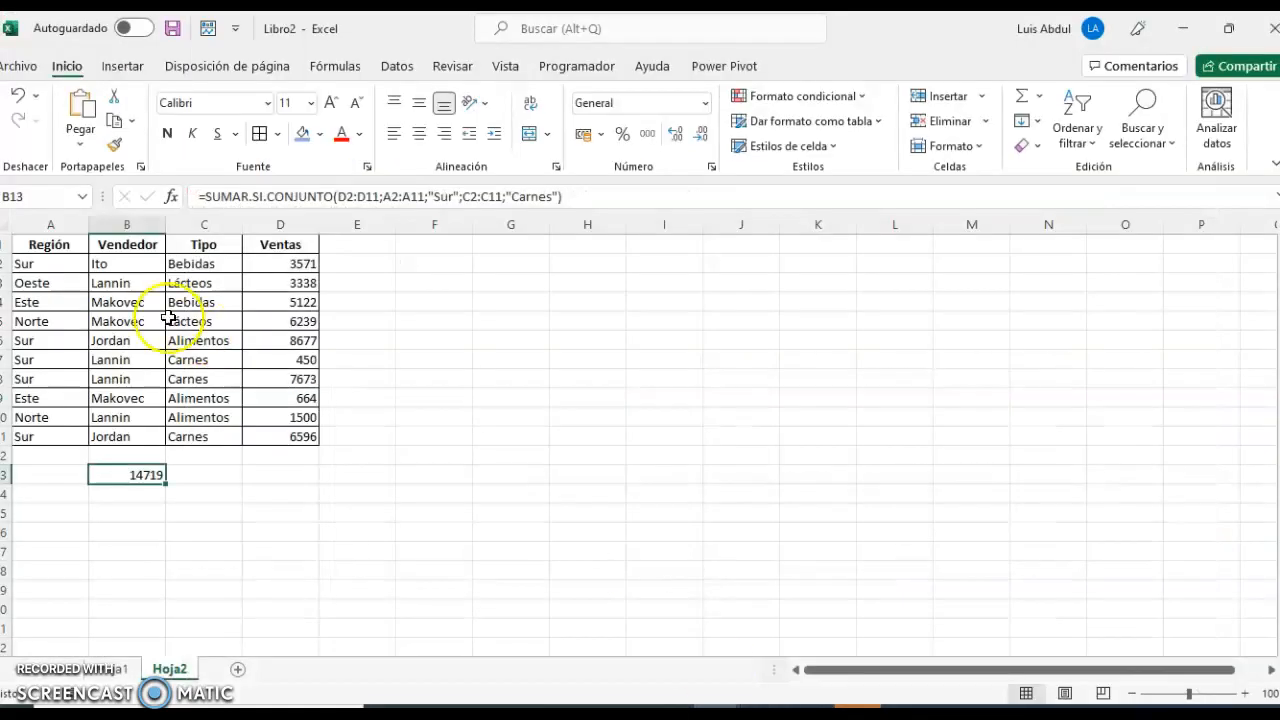
Format the sales data A1:D11 as a table with headers, using a light blue banded style.
drag(46, 246, 292, 444)
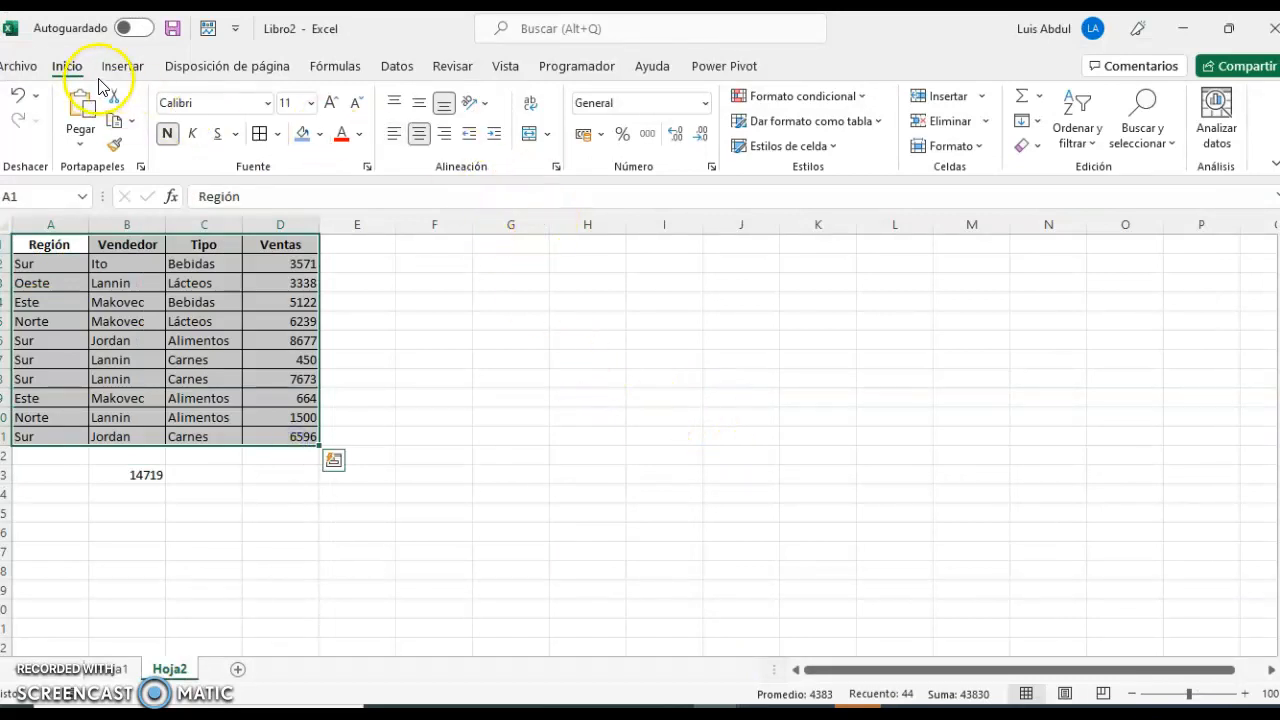
click(878, 124)
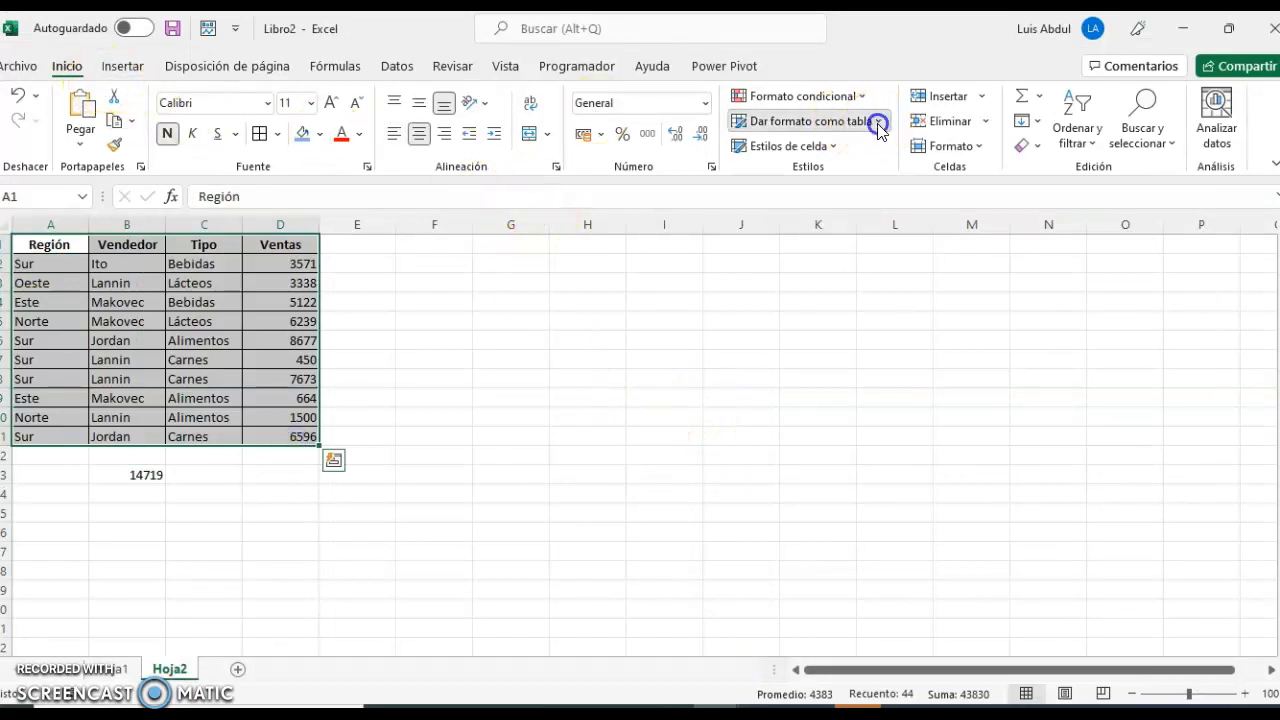
click(829, 185)
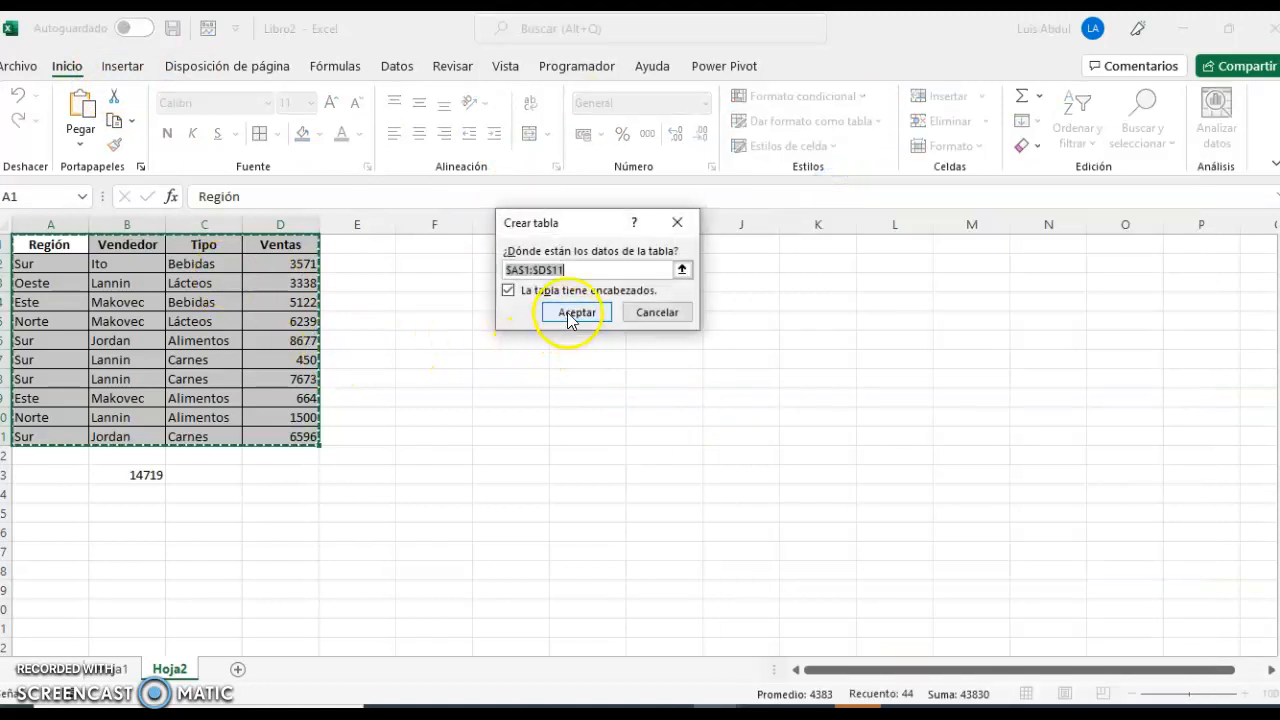
click(572, 313)
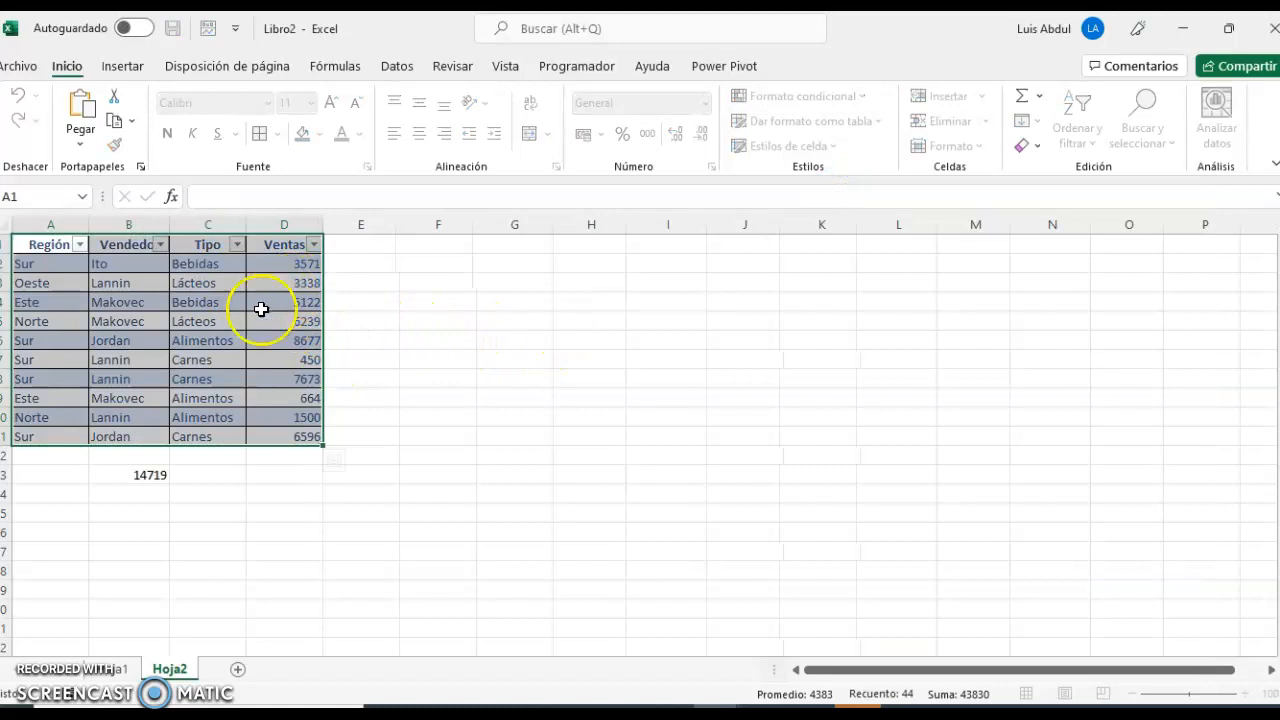
click(224, 320)
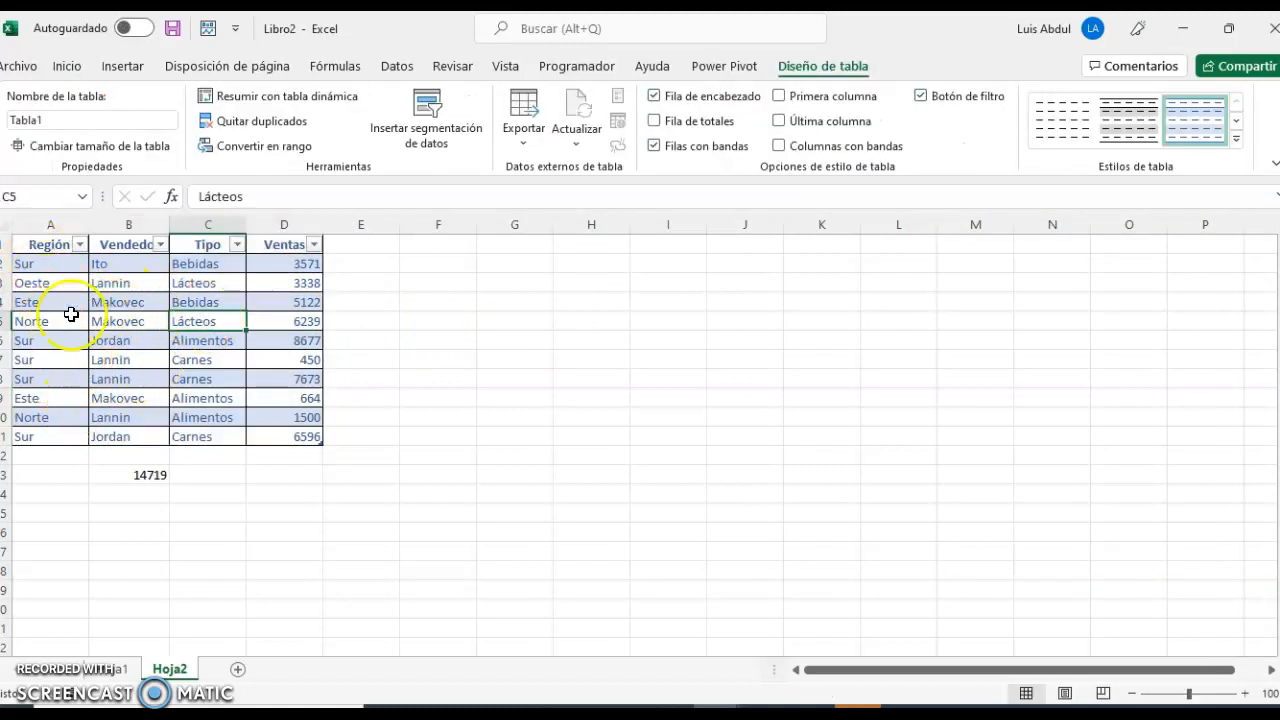
Remove the filter arrows from the header row of the sales table.
click(418, 76)
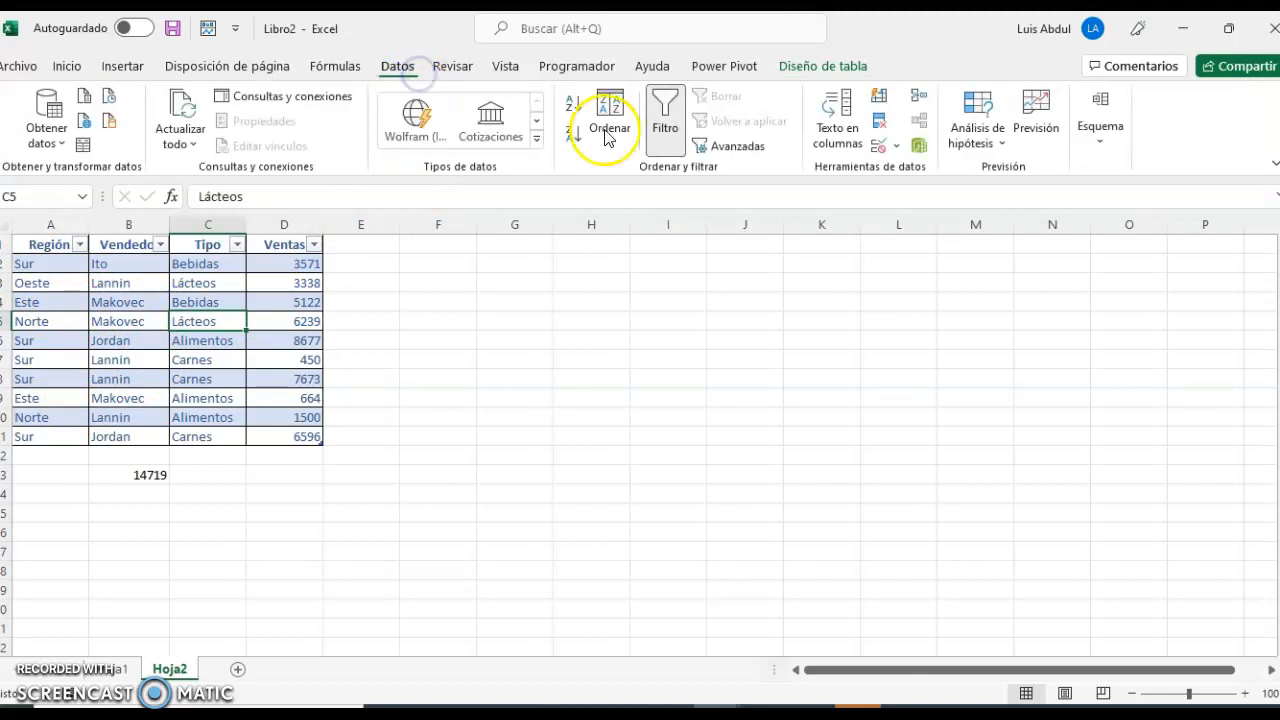
click(665, 118)
click(129, 300)
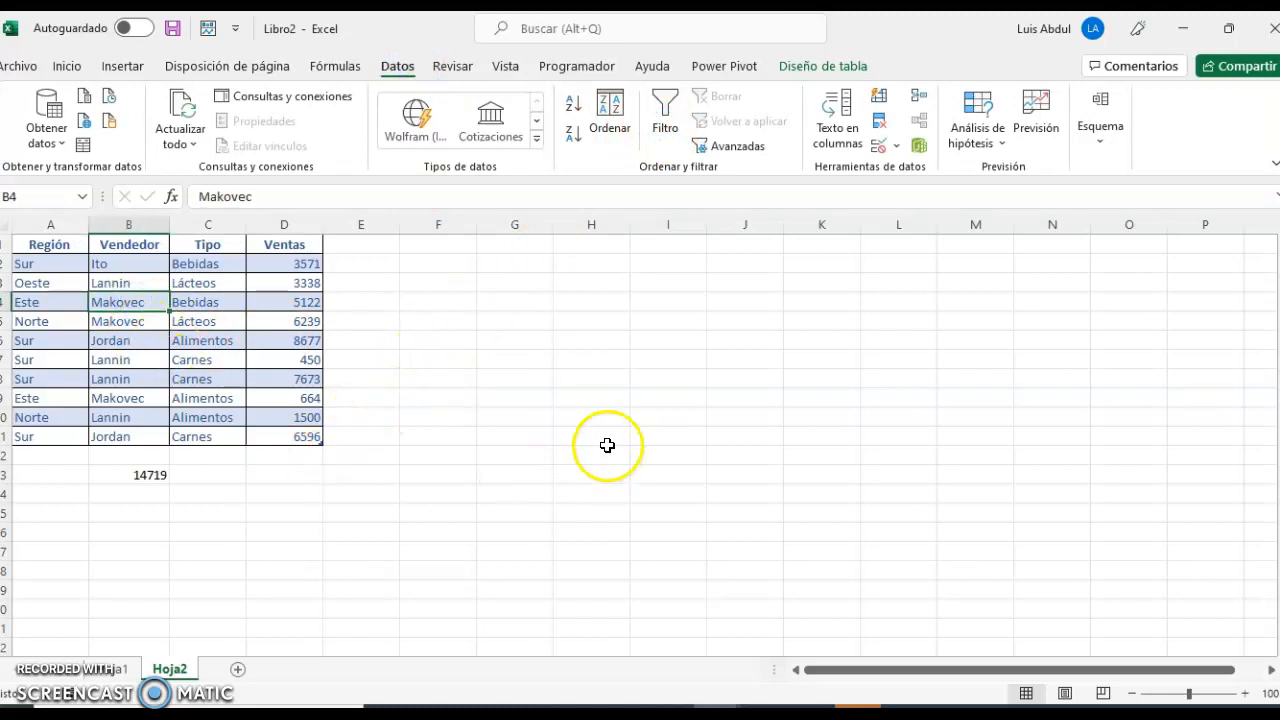
Read exercise 10 about importing northwind.xlsx in the PDF guide in Acrobat Reader, and return to the Libro2 workbook in Excel.
click(763, 714)
scroll(905, 432, down, 10)
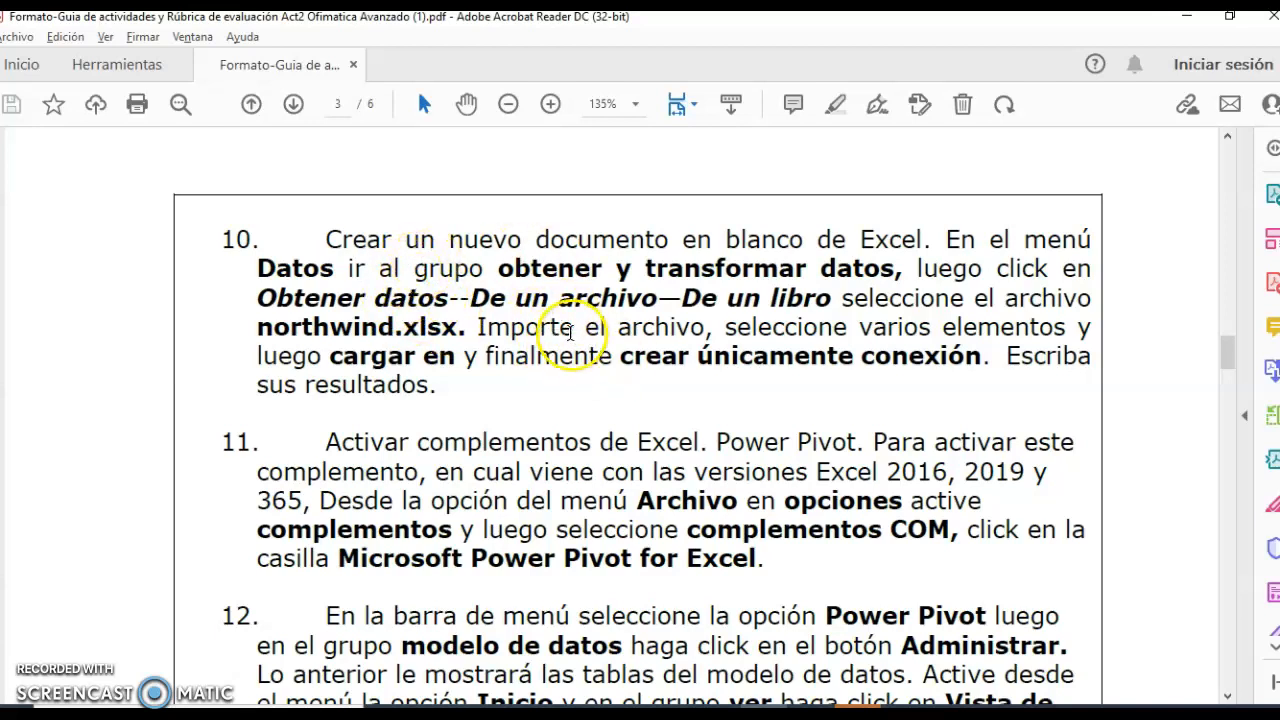
click(715, 712)
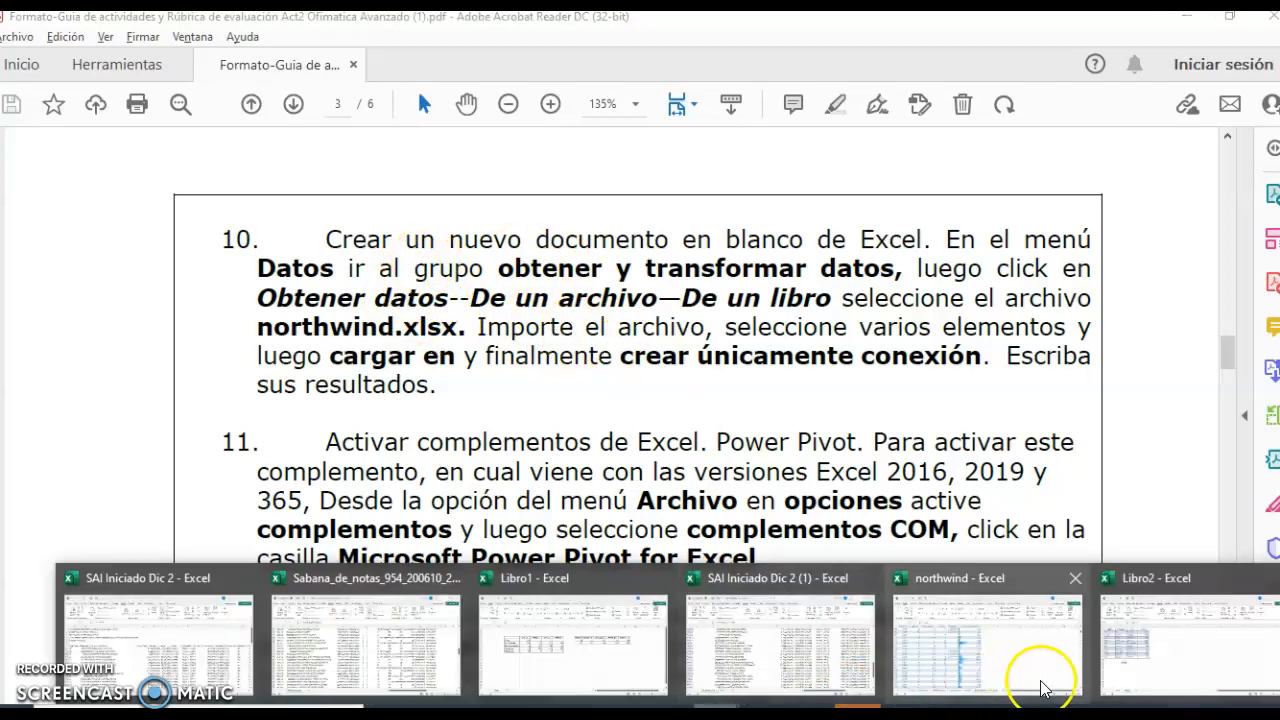
mouse_move(1120, 678)
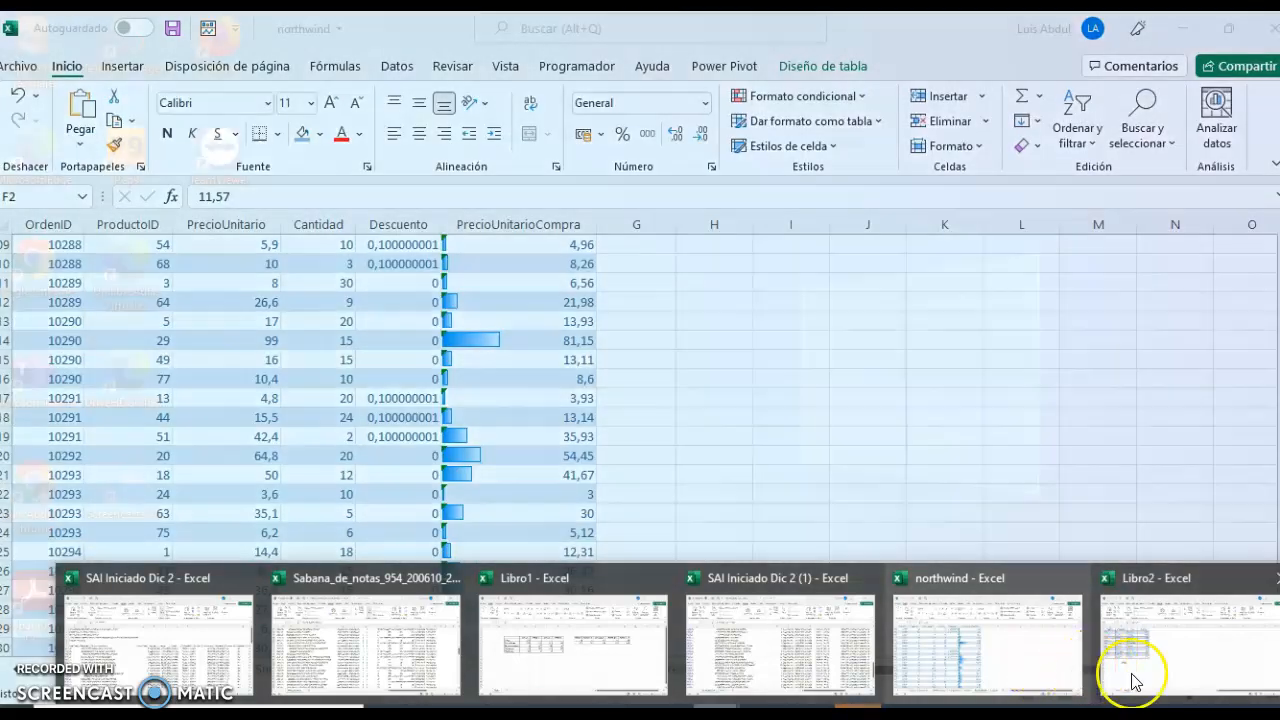
click(1125, 672)
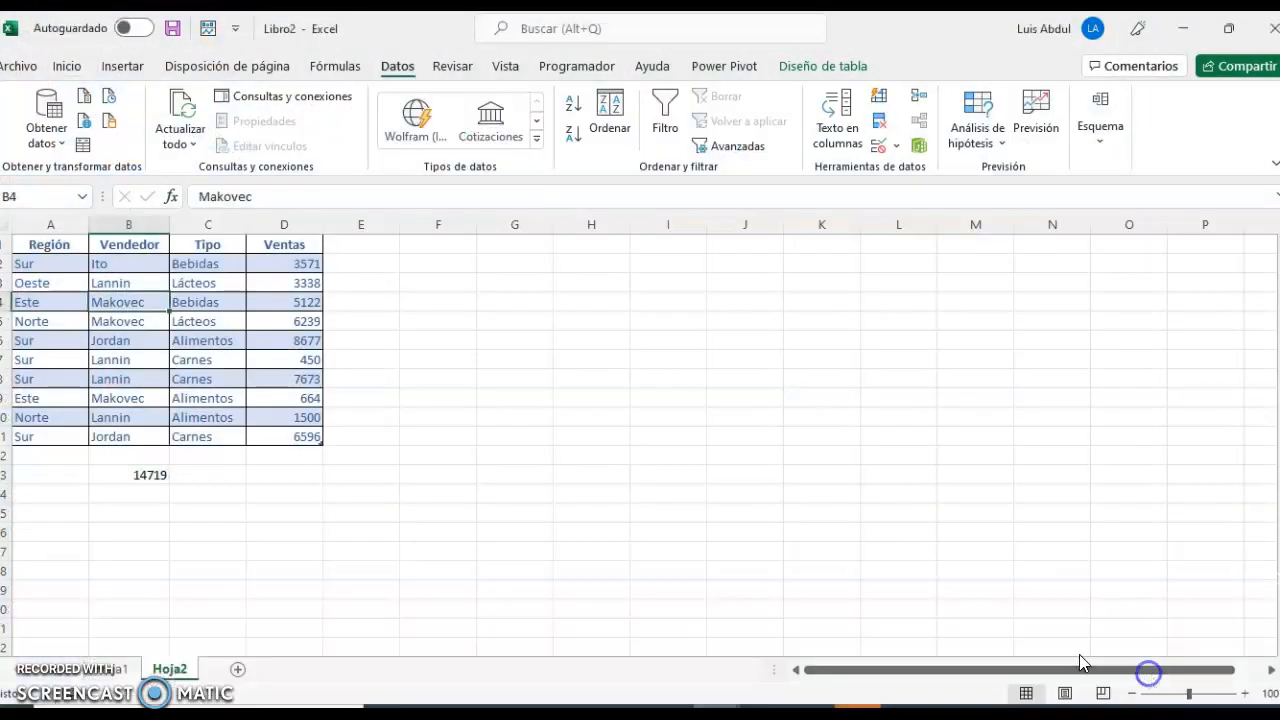
Import the northwind workbook from the CursoSSF folder as an external data source, starting from the empty sheet Hoja1.
click(113, 670)
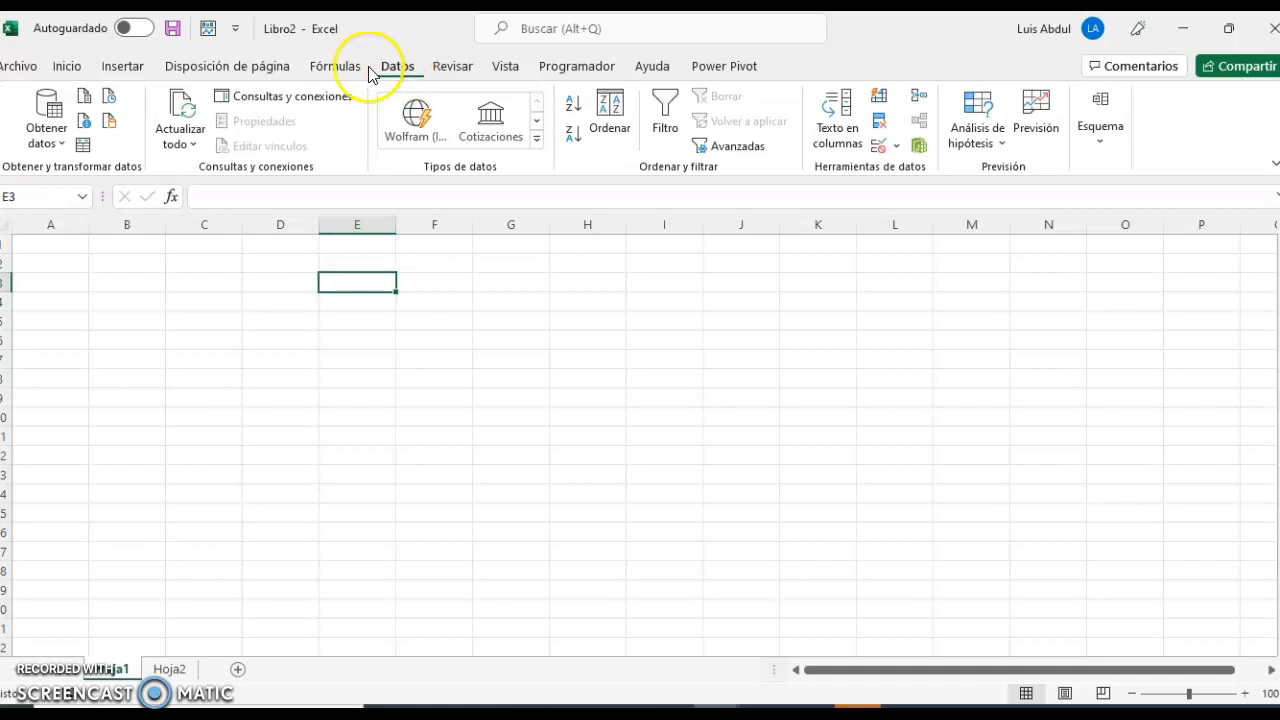
click(60, 144)
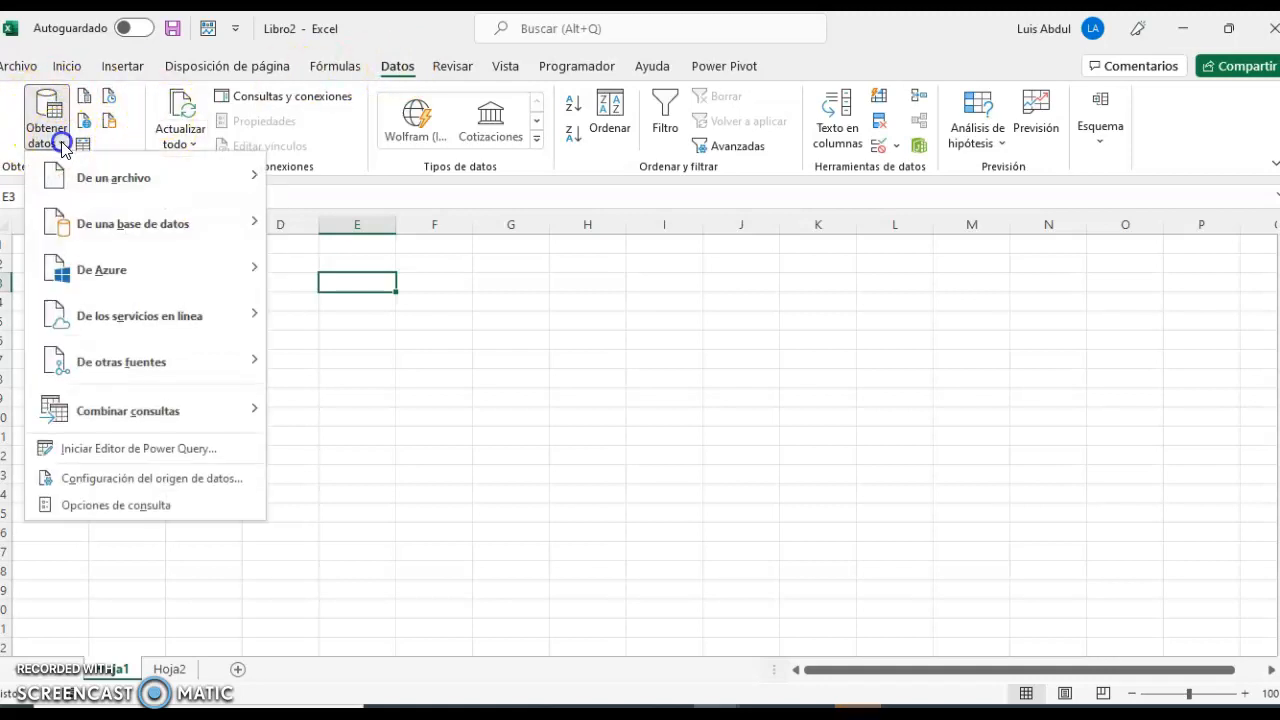
mouse_move(118, 177)
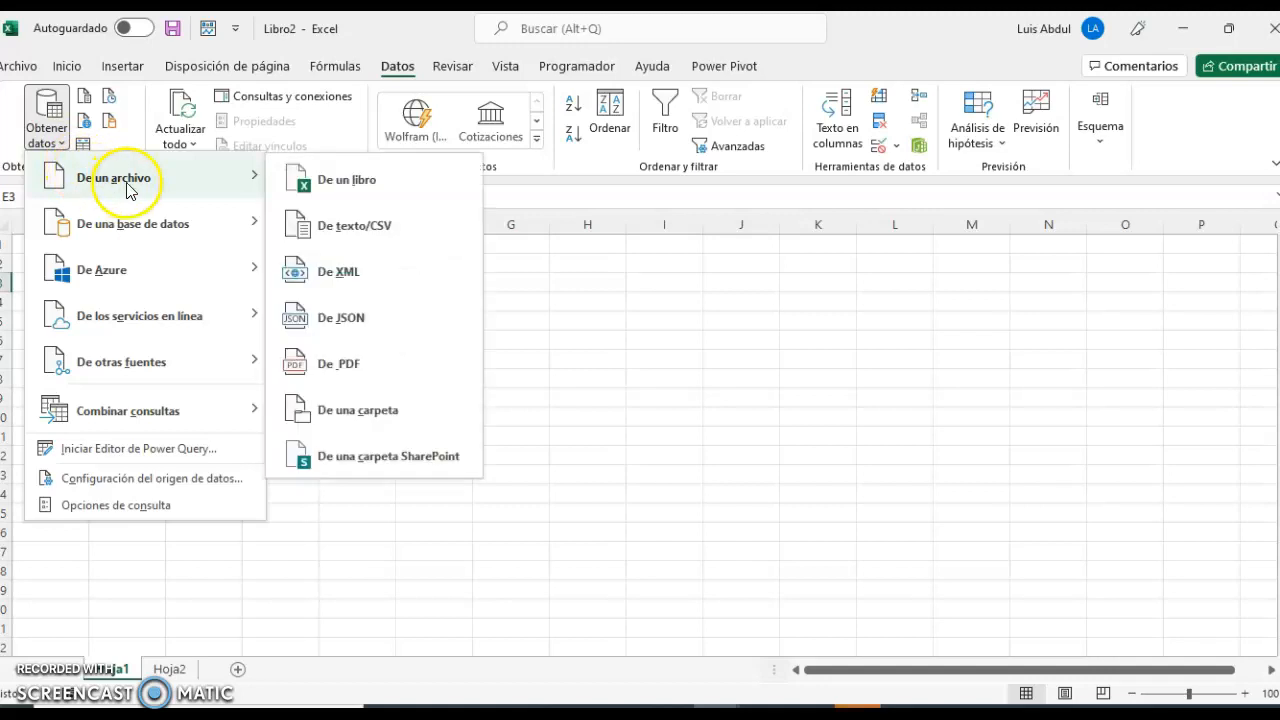
click(383, 186)
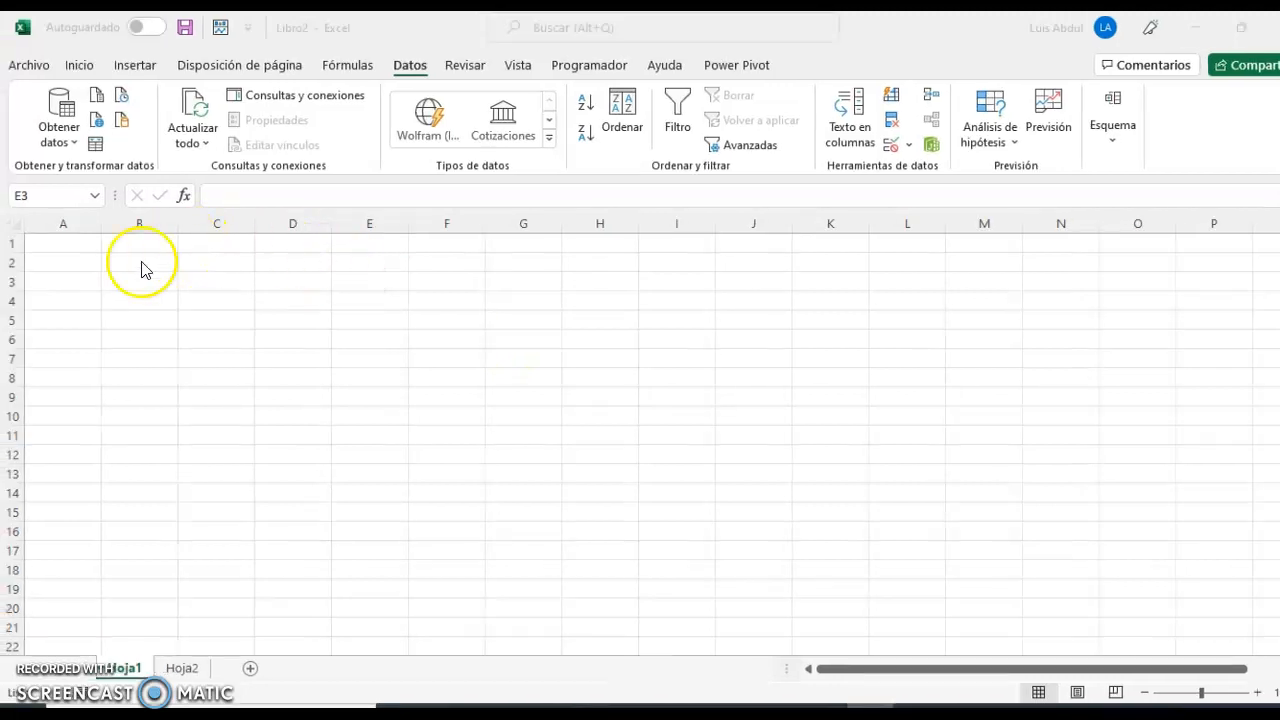
click(78, 142)
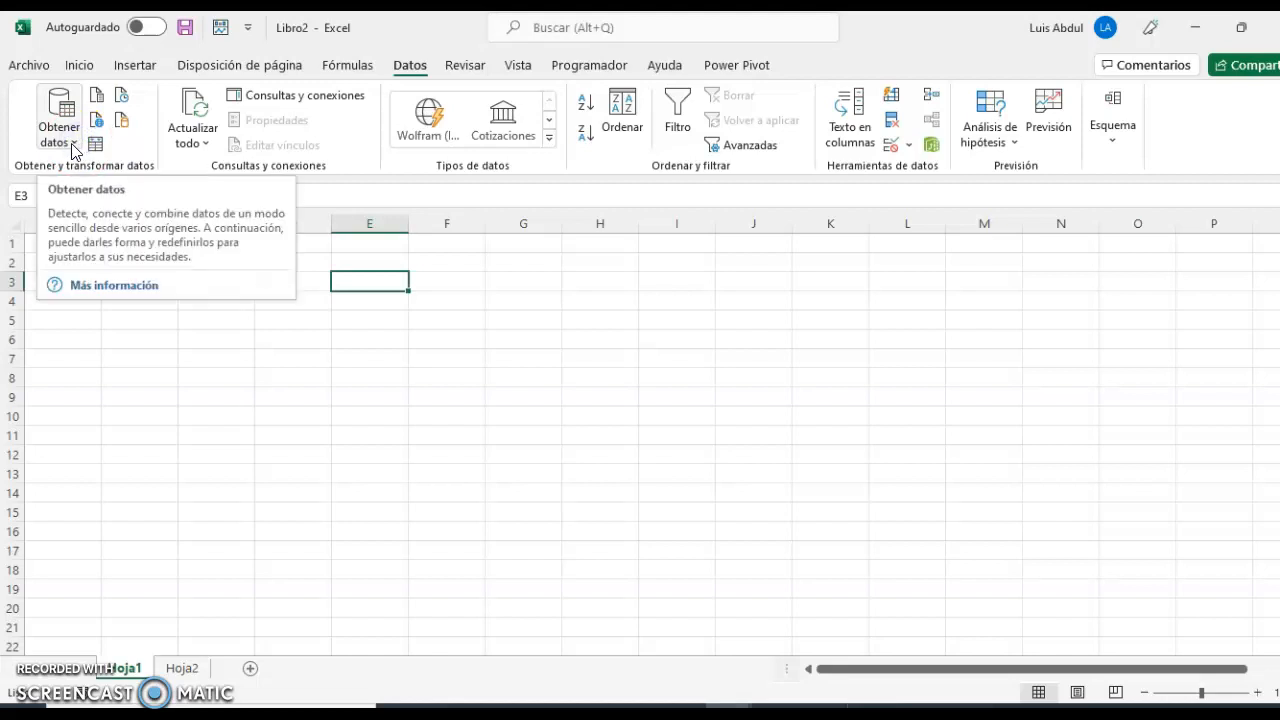
click(71, 148)
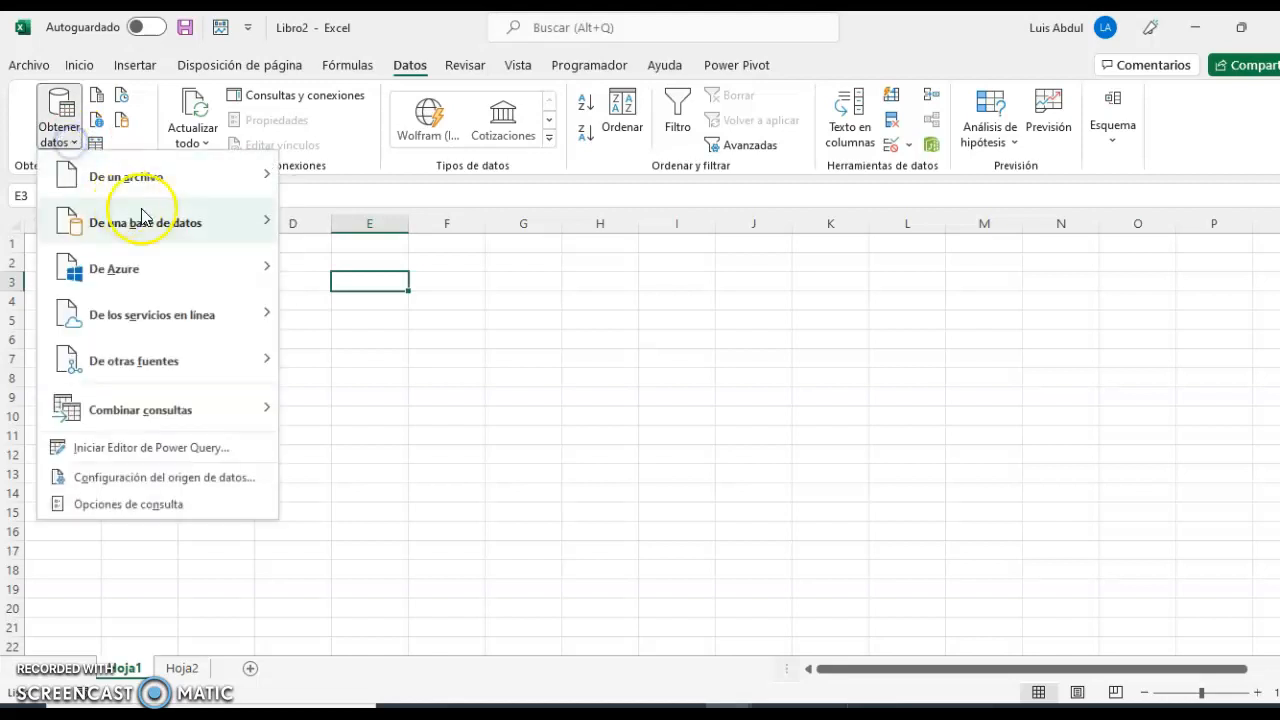
mouse_move(177, 180)
click(306, 190)
click(306, 190)
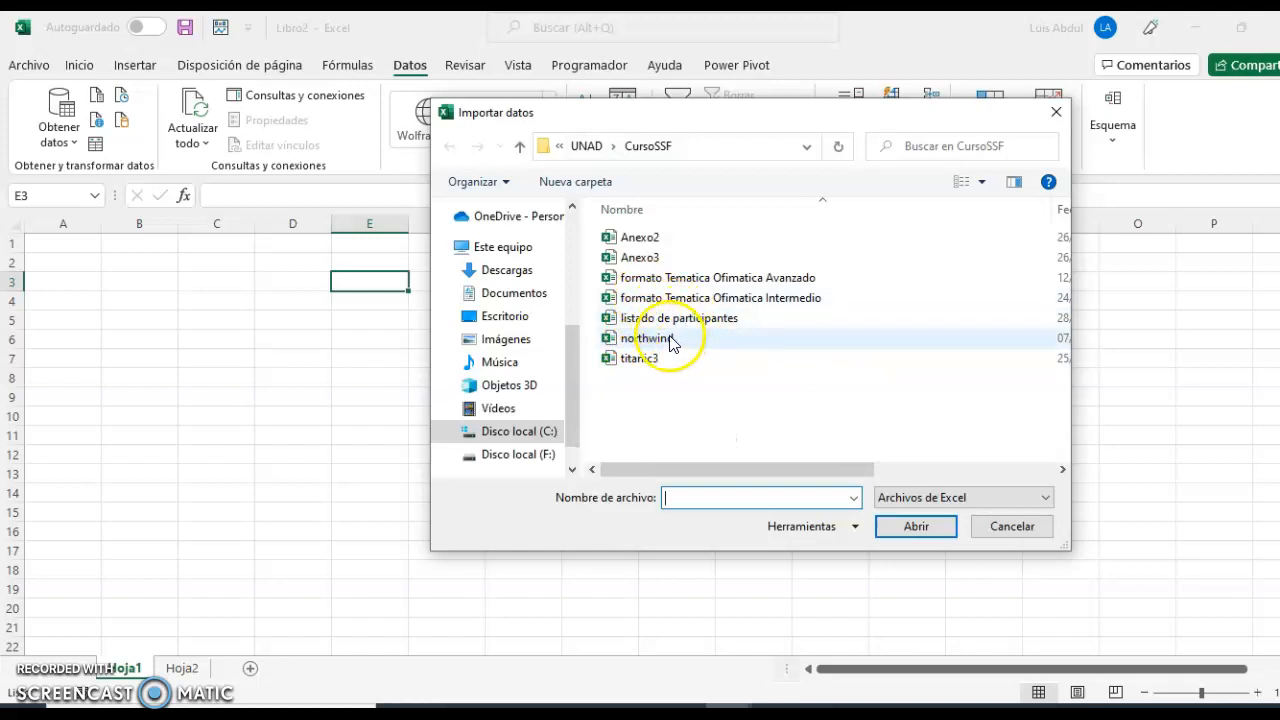
click(666, 339)
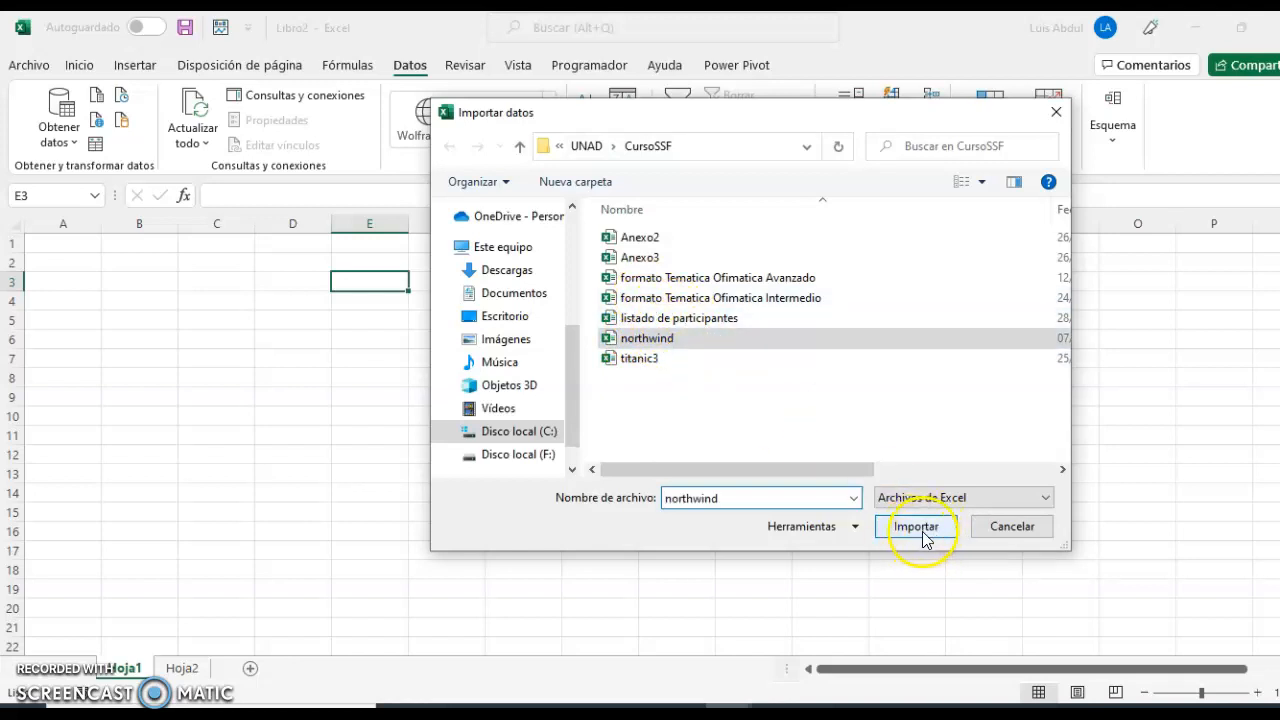
click(912, 530)
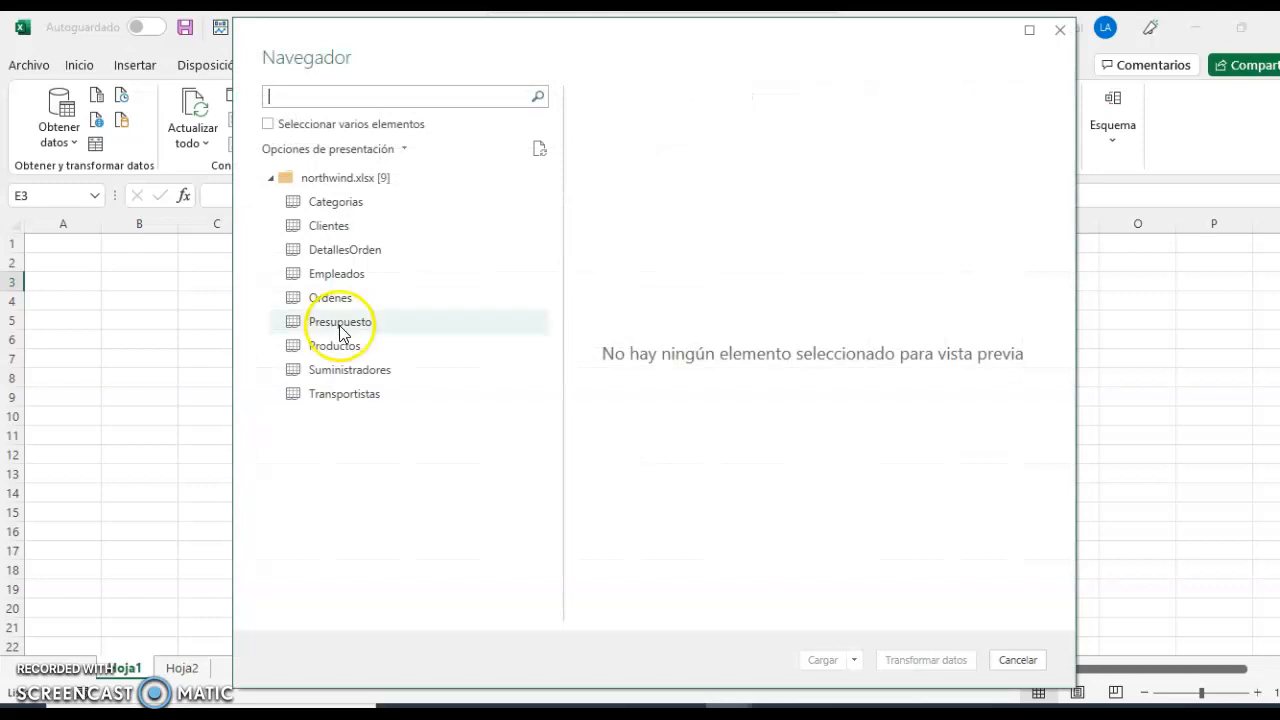
Enable multiple selection and select all nine northwind.xlsx tables, from Categorias through Transportistas.
click(298, 130)
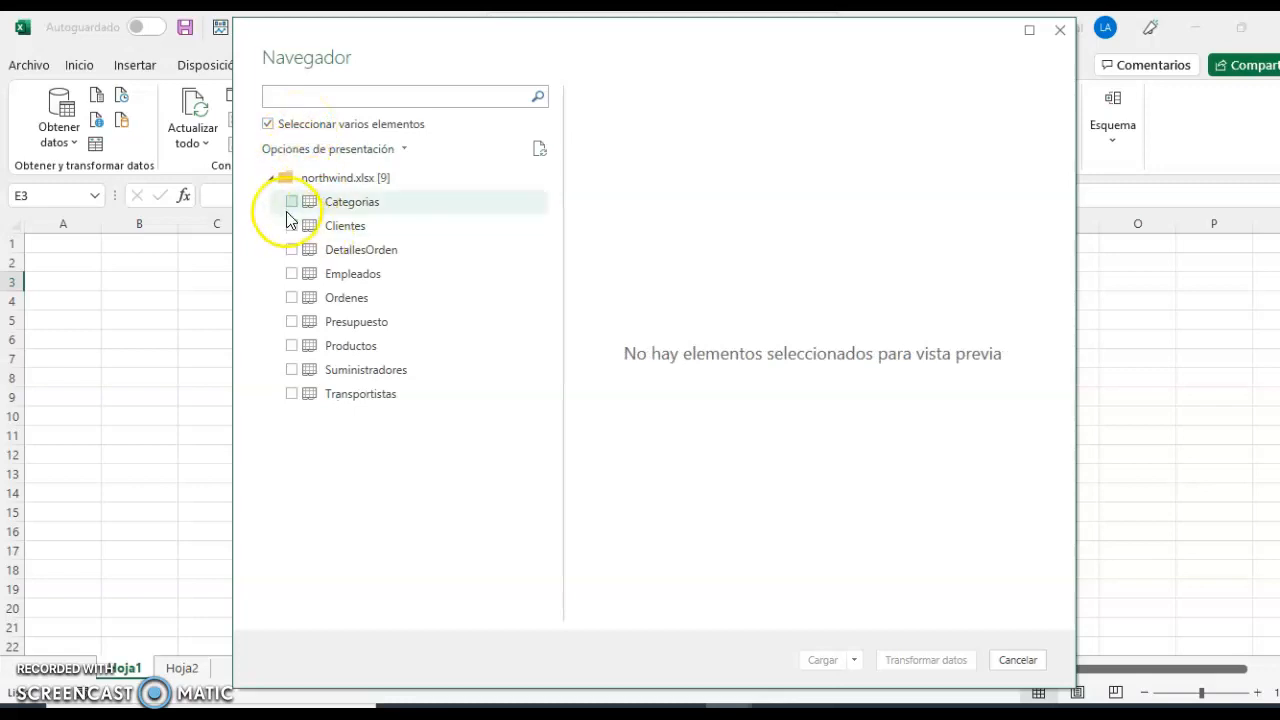
click(290, 202)
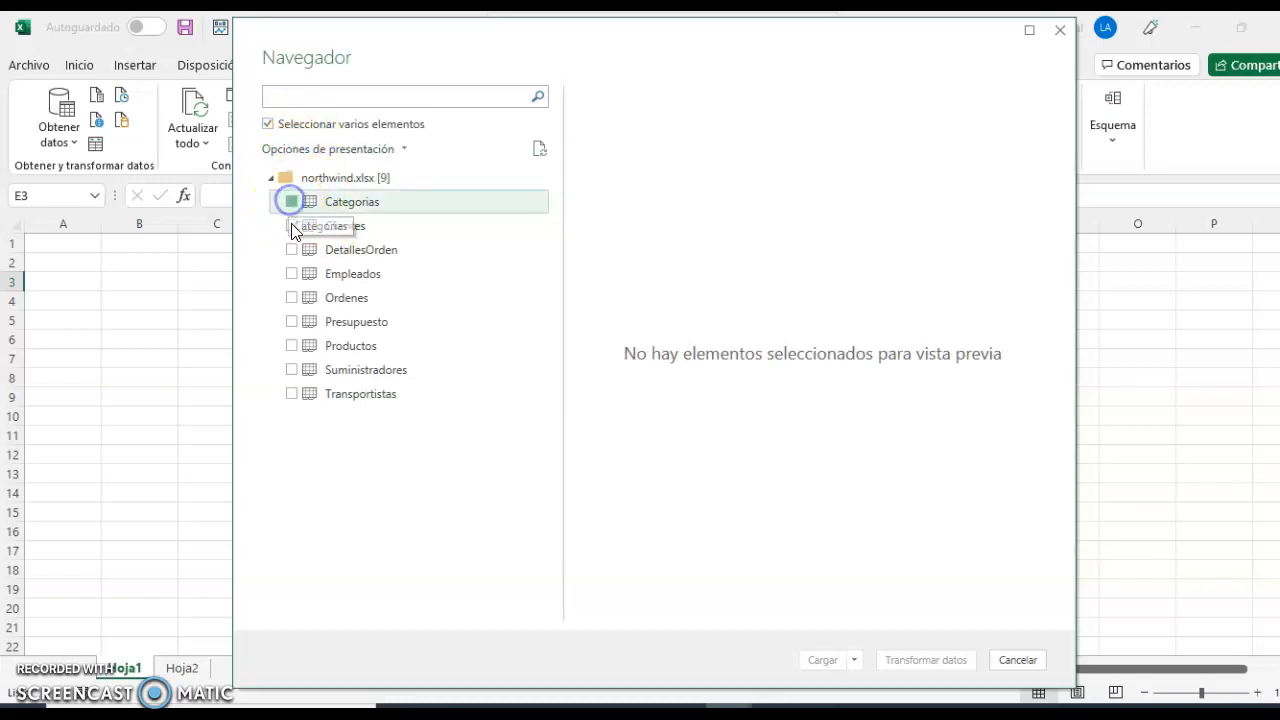
click(291, 227)
click(290, 250)
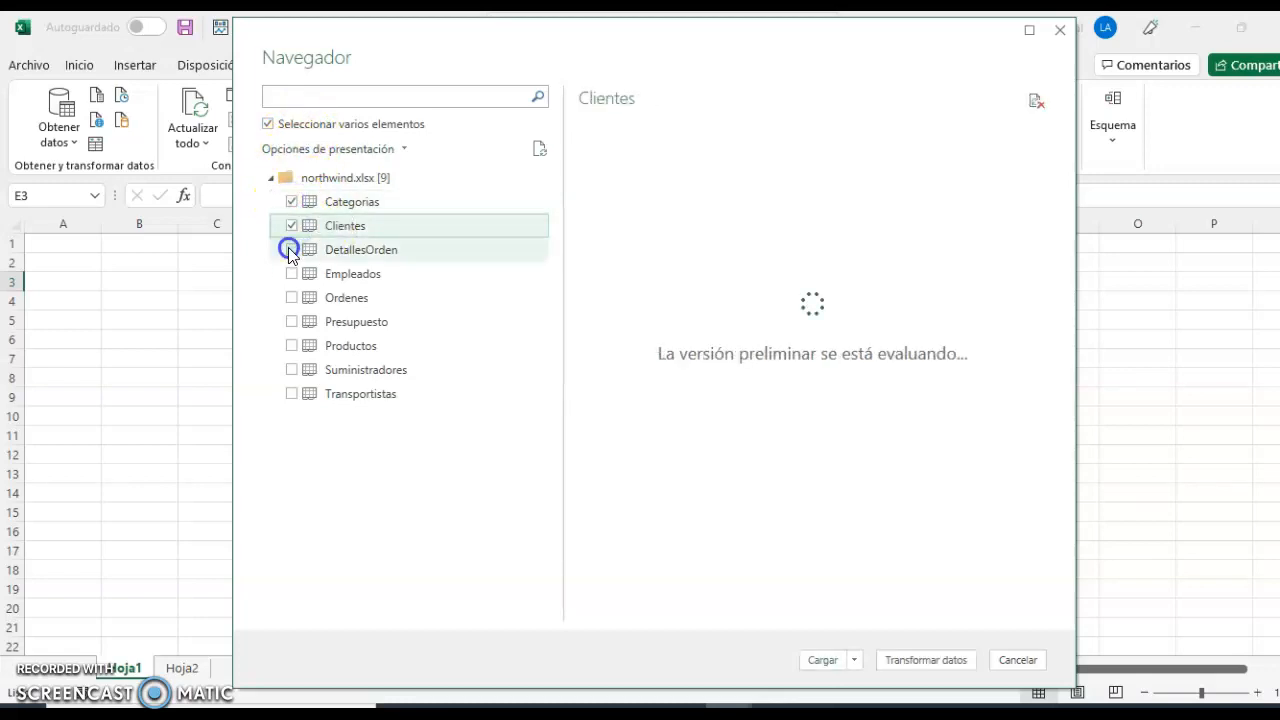
click(291, 274)
click(292, 298)
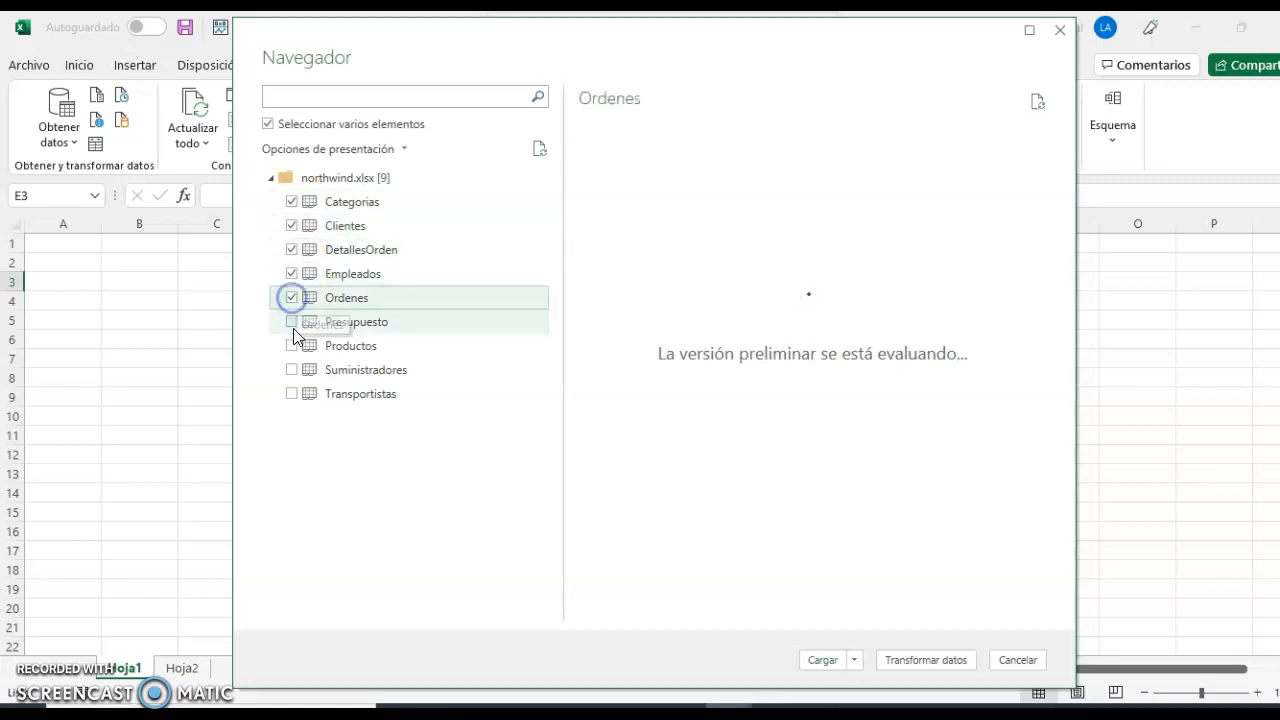
click(292, 322)
click(291, 346)
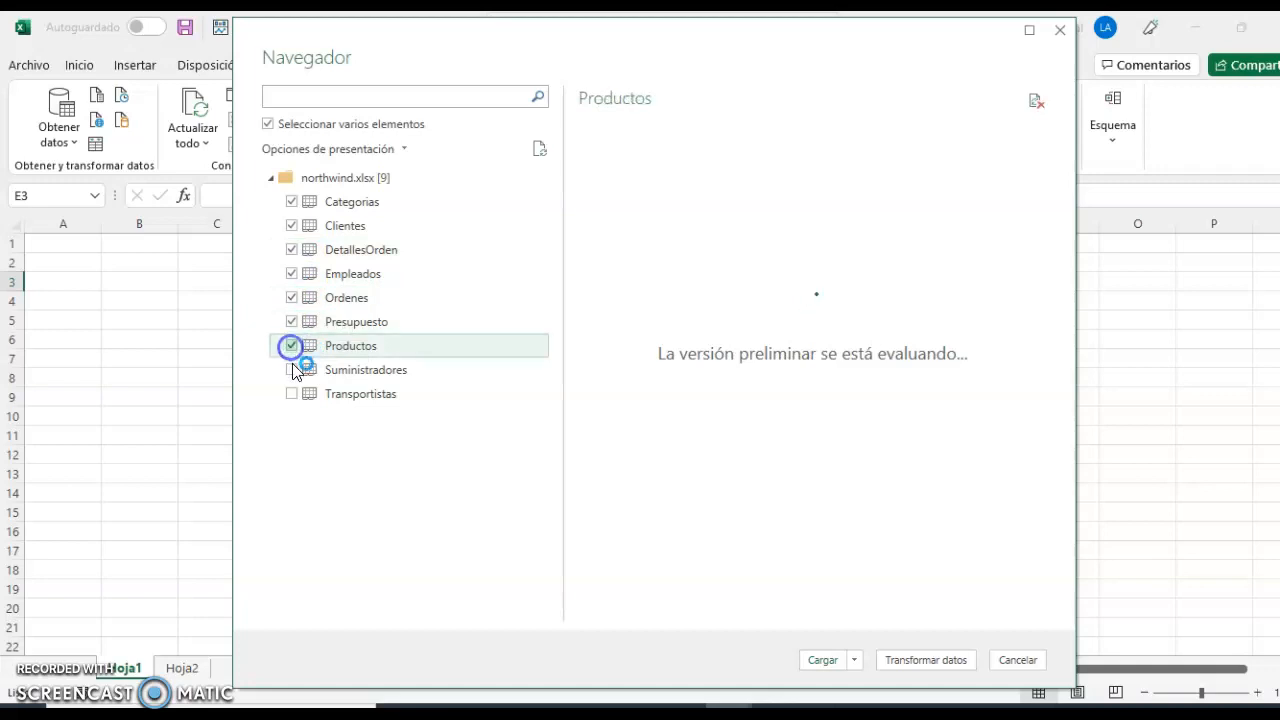
click(291, 370)
click(291, 394)
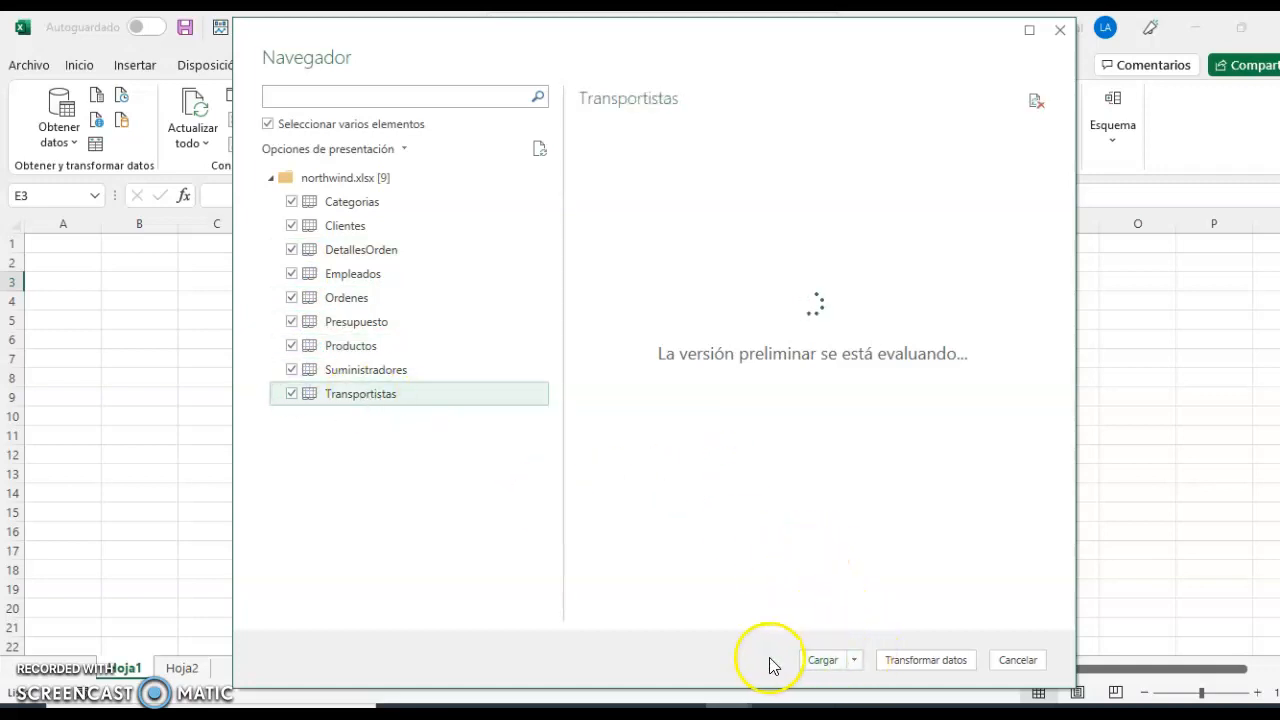
Load the selected tables with Cargar en as connections only, adding their data to the Data Model.
click(855, 661)
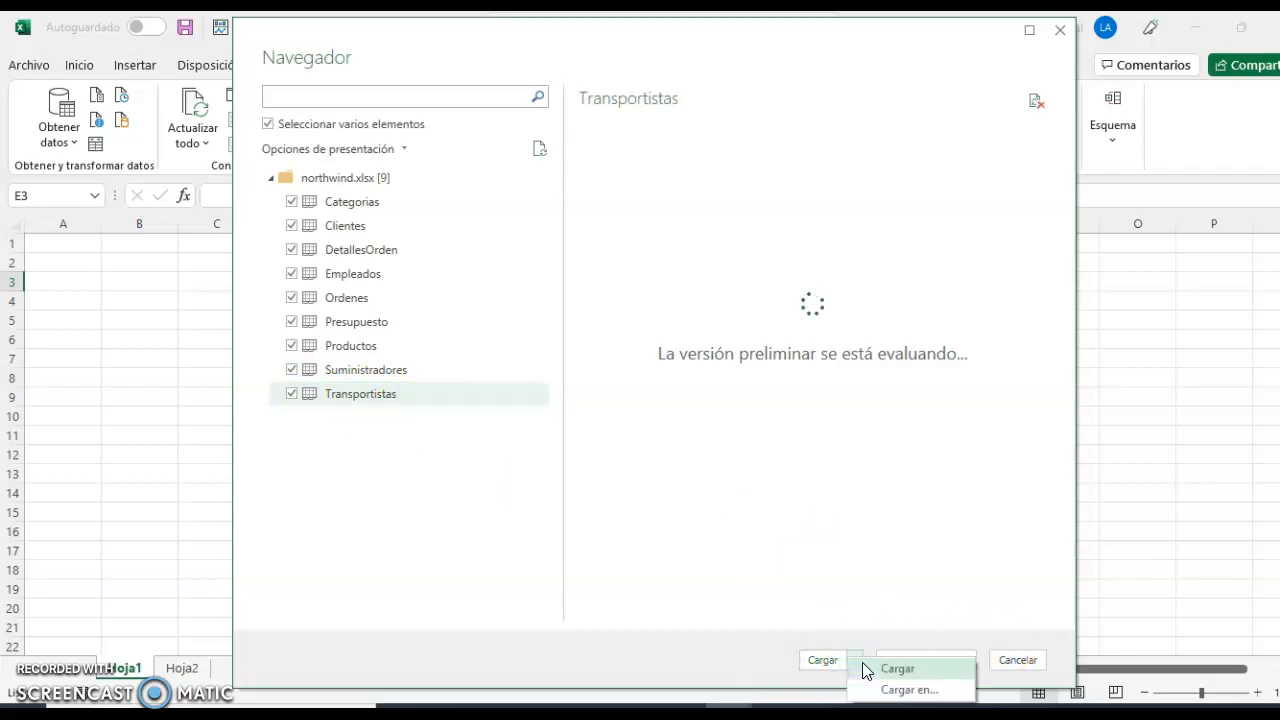
click(906, 691)
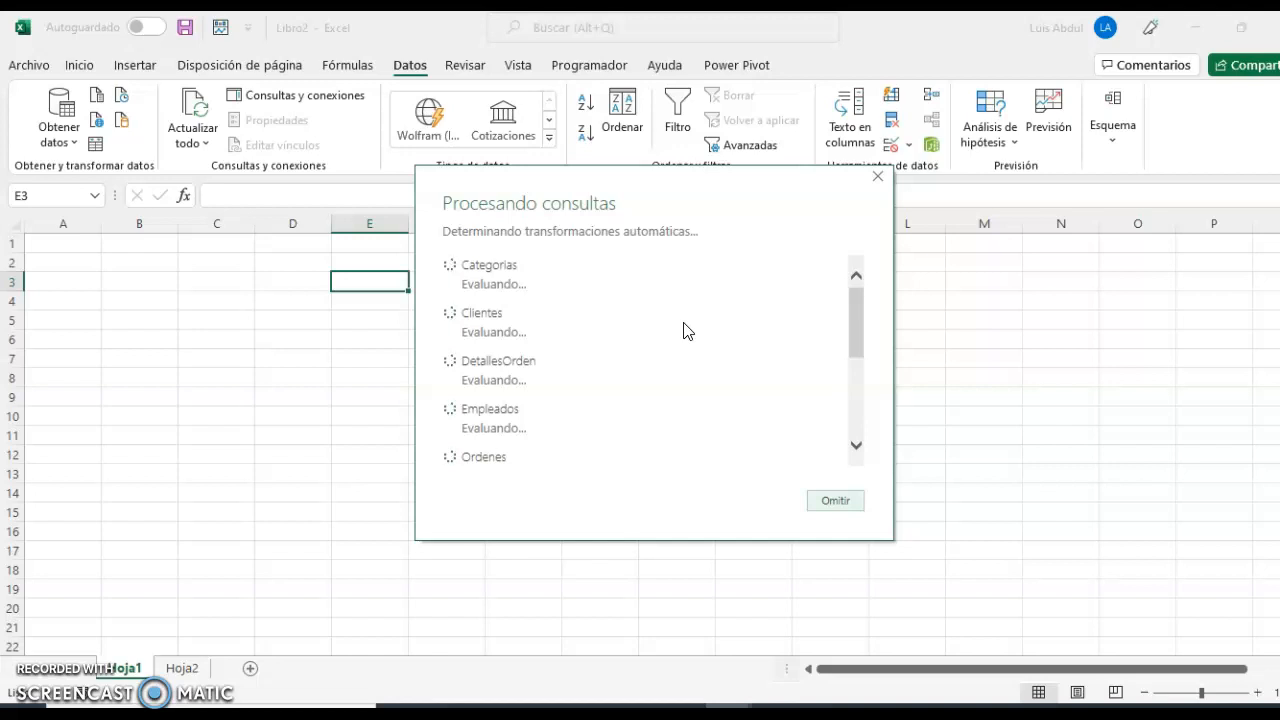
click(857, 433)
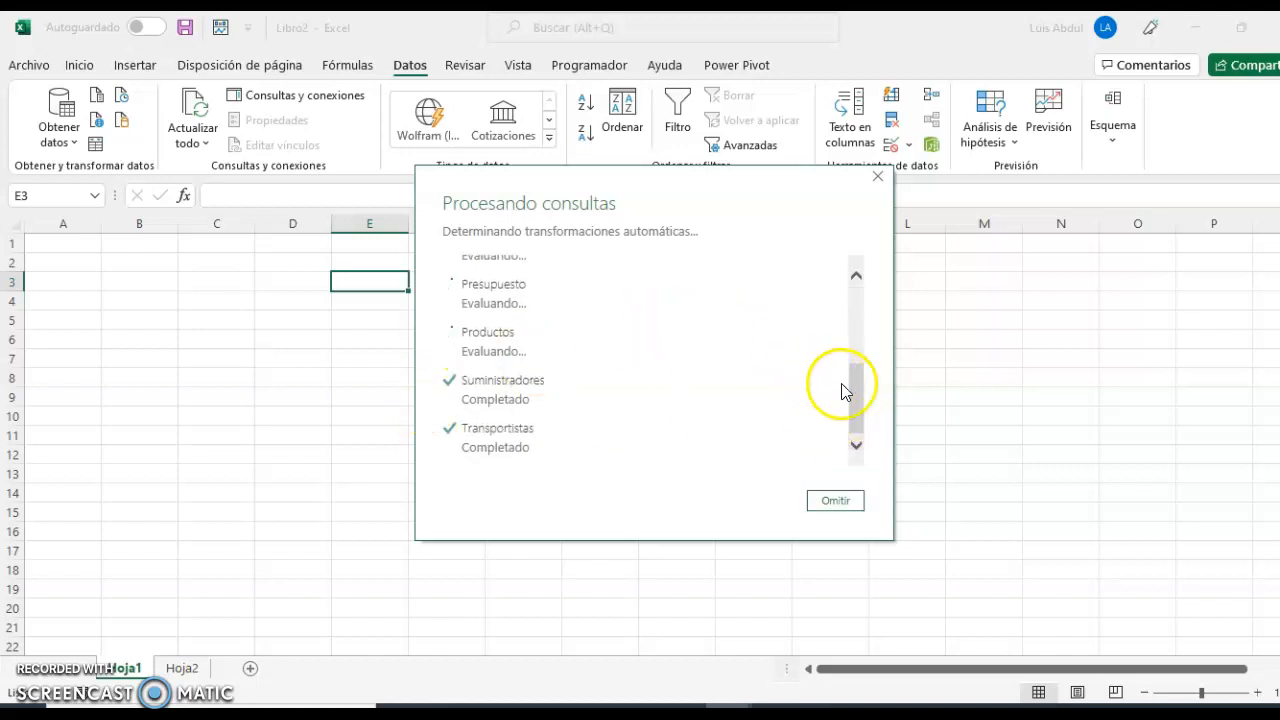
drag(856, 382, 849, 286)
click(659, 322)
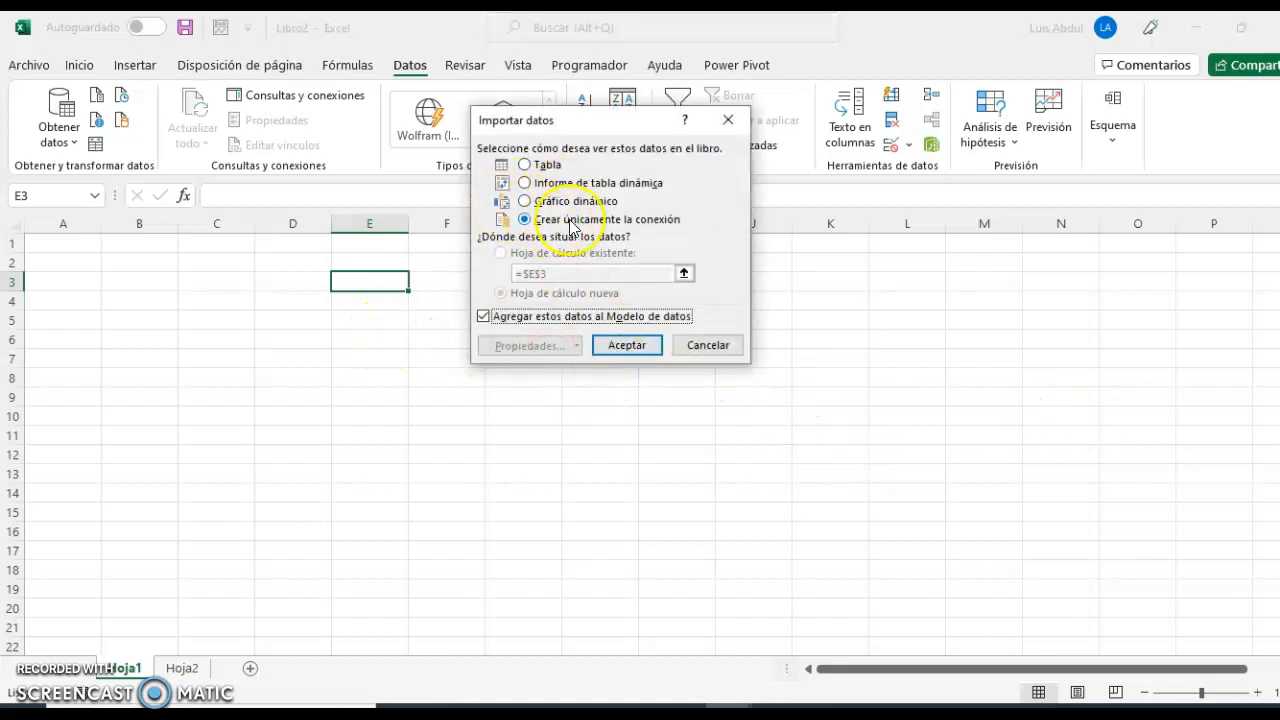
click(627, 343)
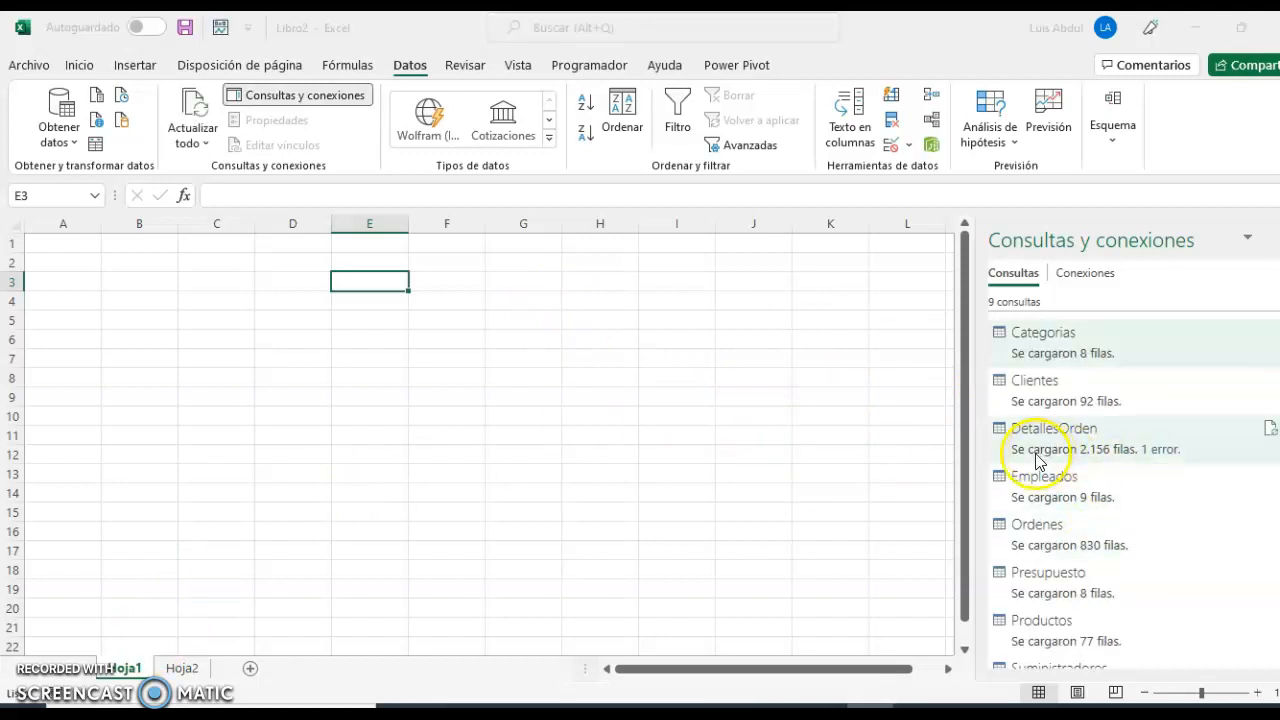
Review the list of loaded queries and the data previews of DetallesOrden, Categorias and Clientes.
scroll(1125, 466, down, 2)
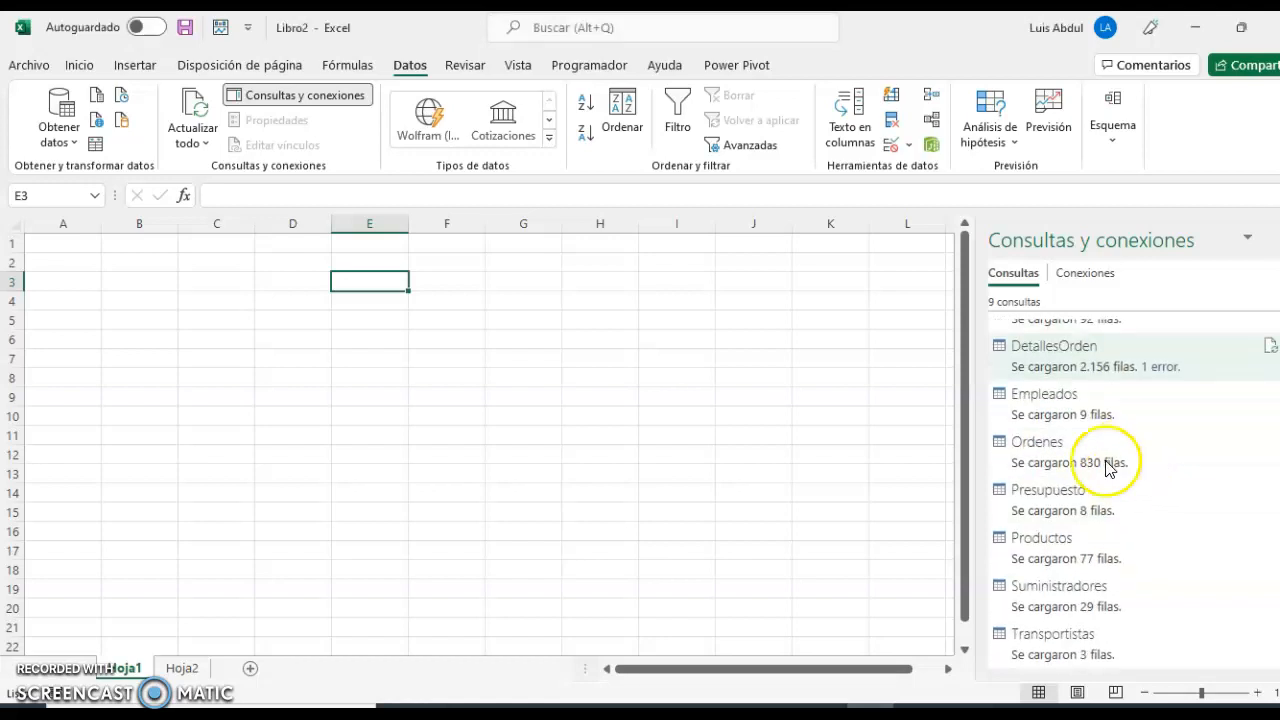
scroll(1086, 402, up, 2)
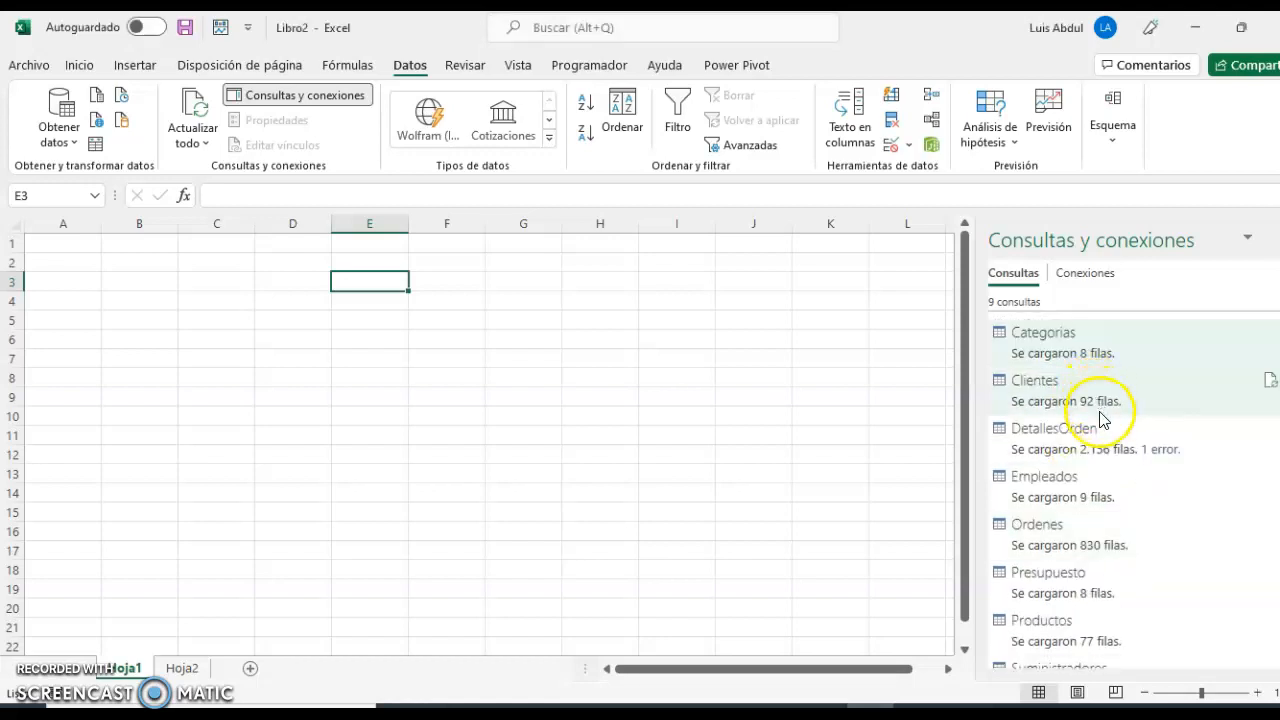
mouse_move(1106, 476)
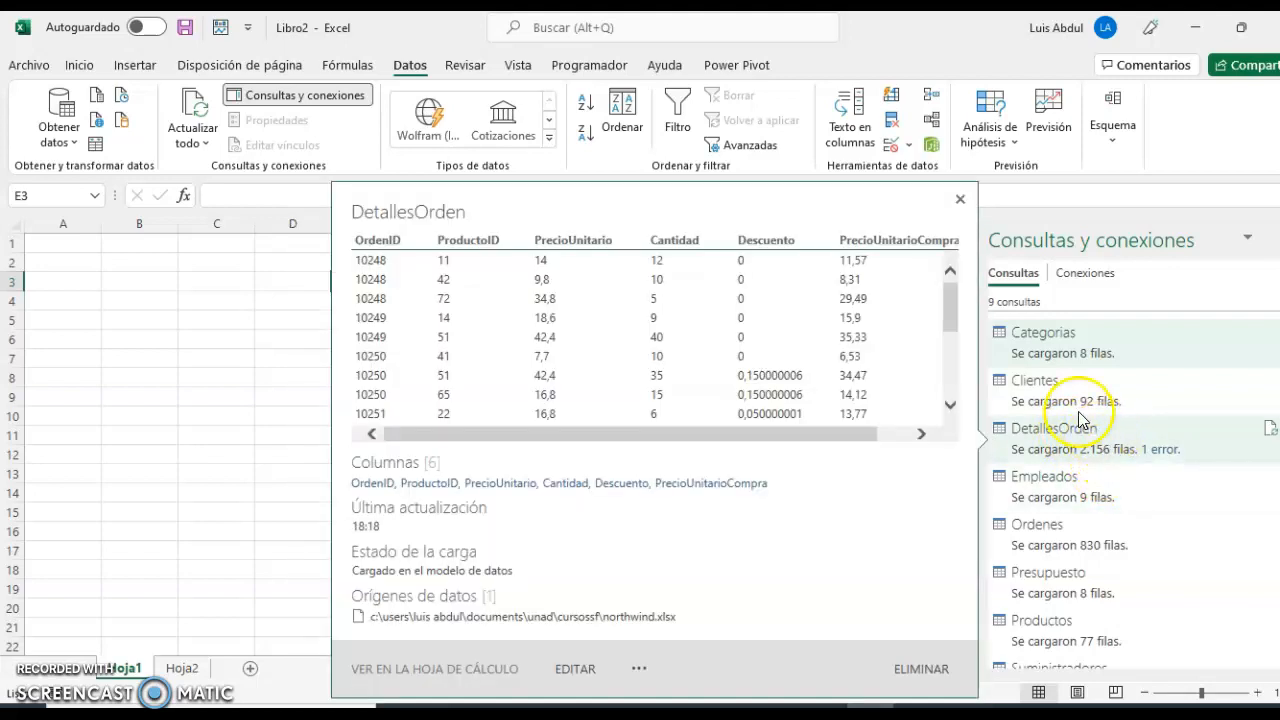
mouse_move(1060, 350)
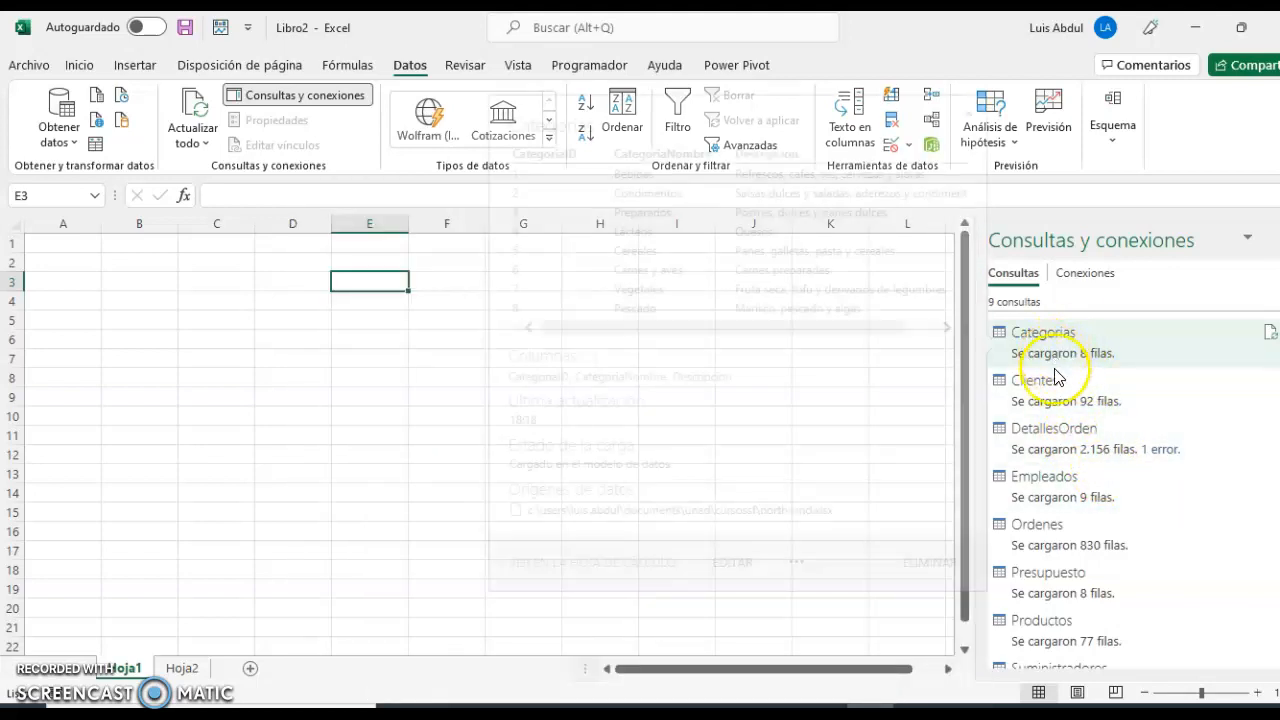
mouse_move(1052, 403)
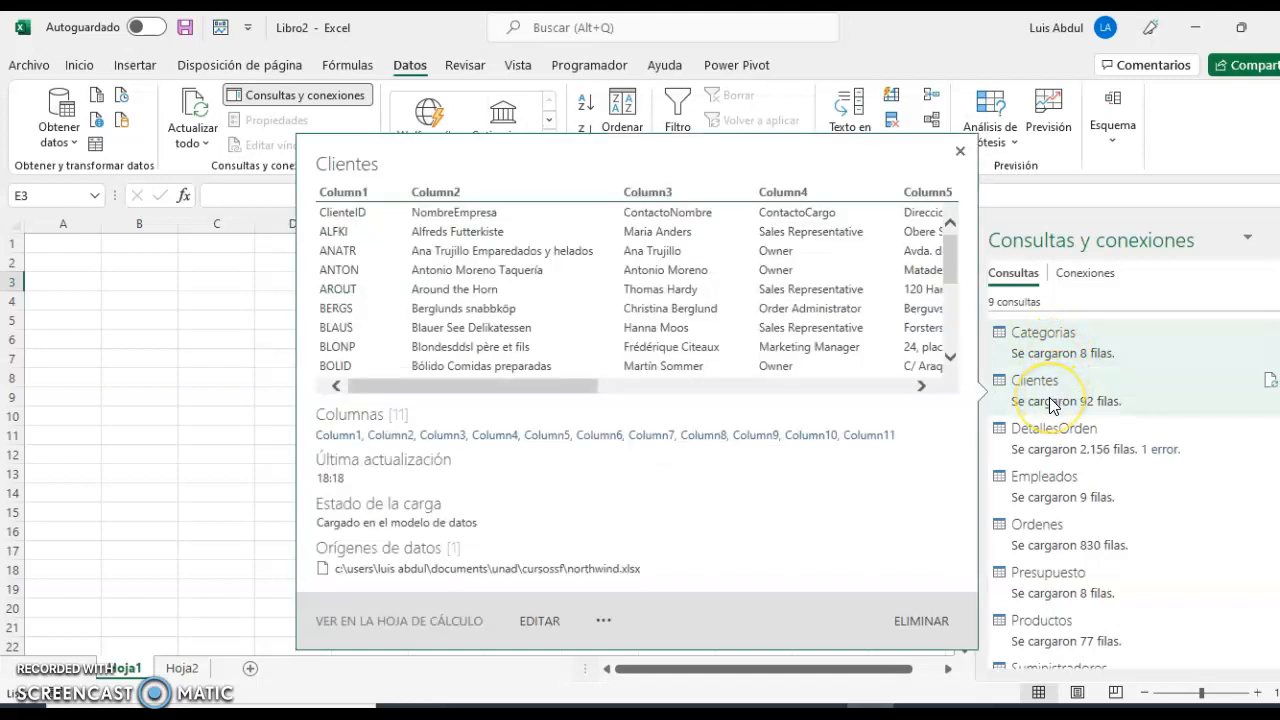